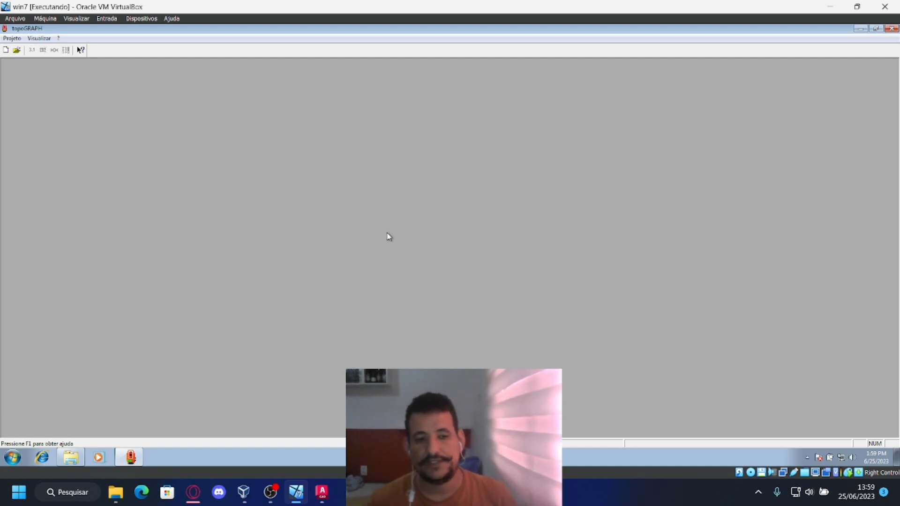
# - Create a new project named lote with the author's name, location Salvador and date 25/06/2023
pyautogui.click(5, 50)
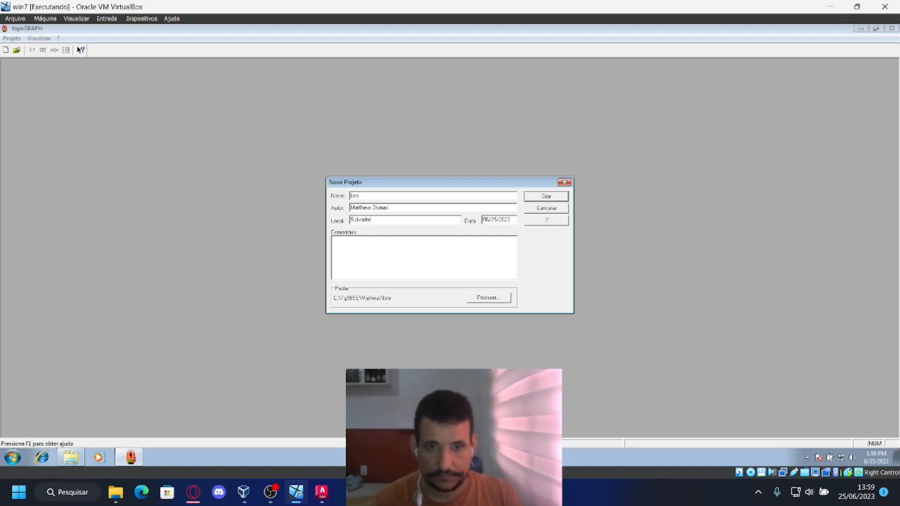
pyautogui.click(495, 221)
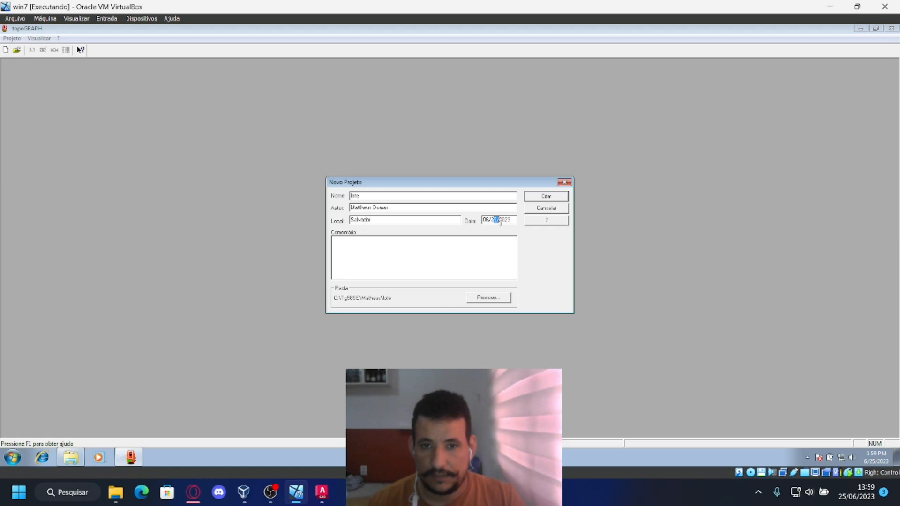
pyautogui.write('23')
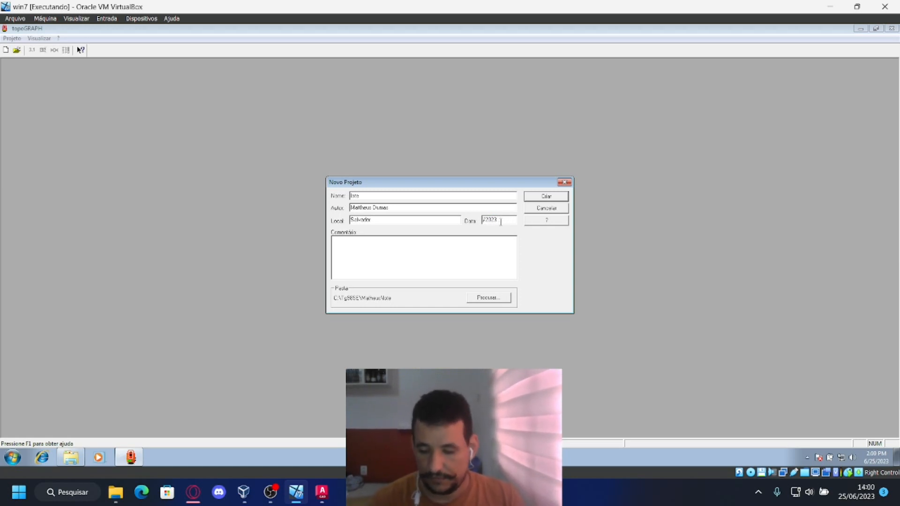
pyautogui.write('/26')
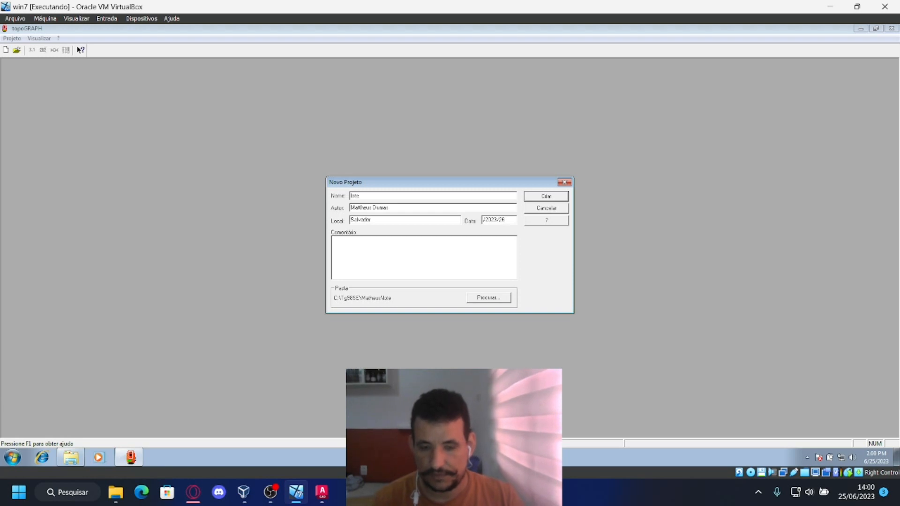
pyautogui.press('BackSpace')
pyautogui.press('BackSpace')
pyautogui.press('BackSpace')
pyautogui.press('BackSpace')
pyautogui.press('BackSpace')
pyautogui.press('BackSpace')
pyautogui.press('BackSpace')
pyautogui.press('BackSpace')
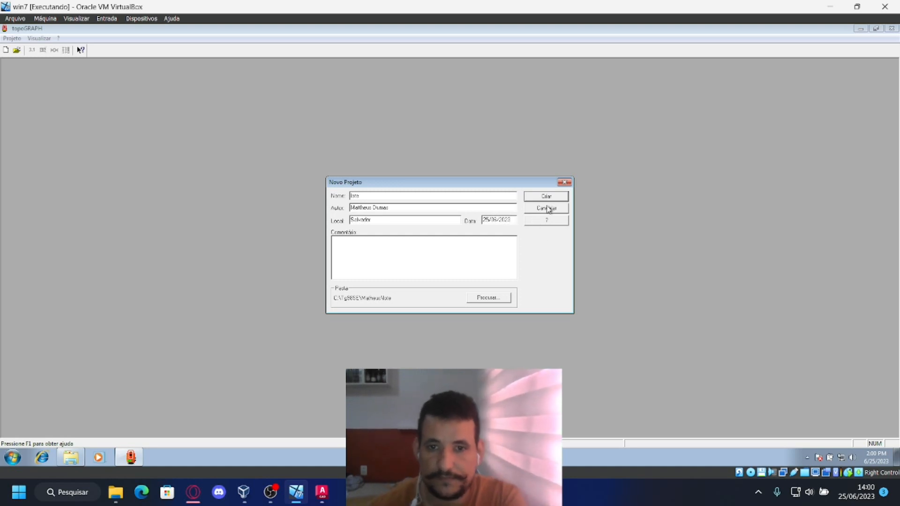
pyautogui.click(545, 196)
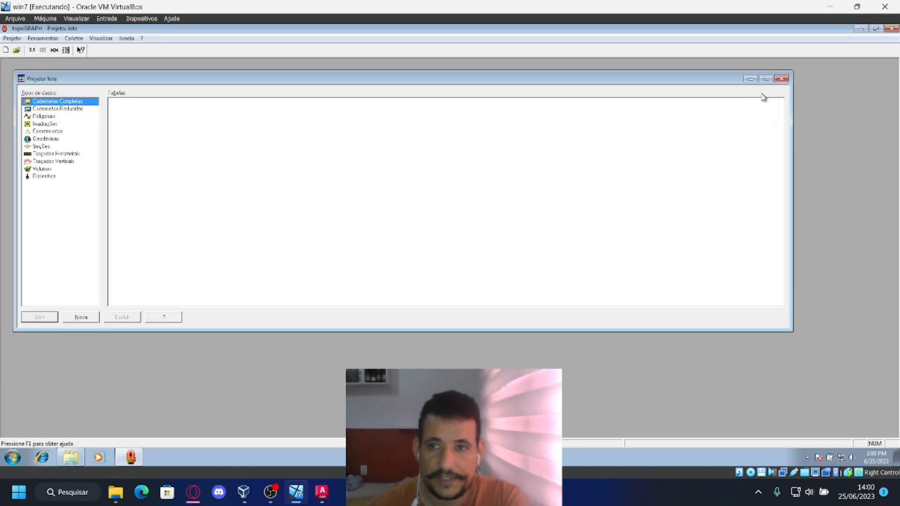
# - Maximize the project window and start a new drawing in the project
pyautogui.click(766, 78)
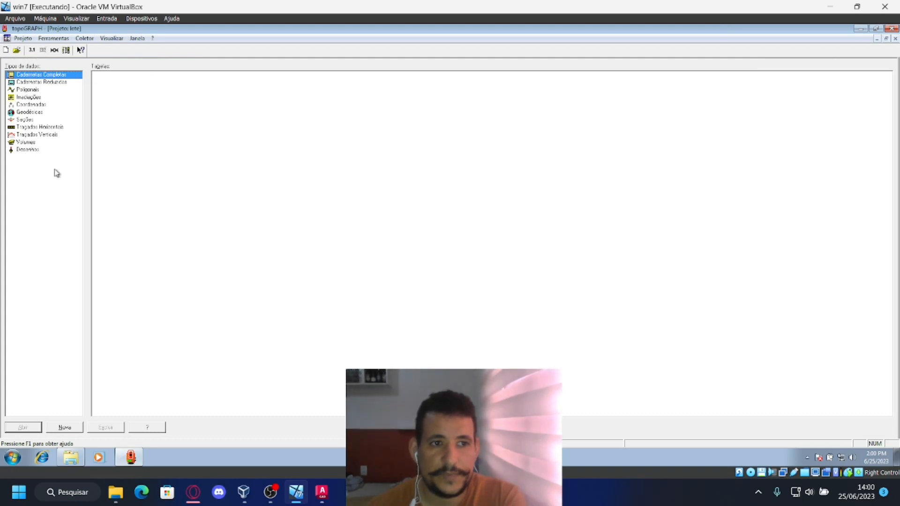
pyautogui.click(33, 150)
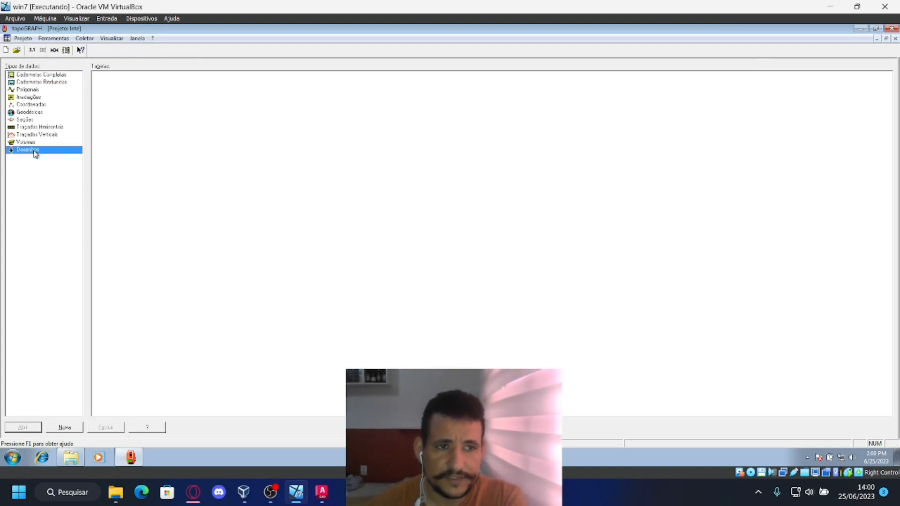
pyautogui.doubleClick(33, 150)
# - Import the complete Desenho1.dwg from the topograph_98_se shared folder into the drawing at scale 500
pyautogui.click(24, 38)
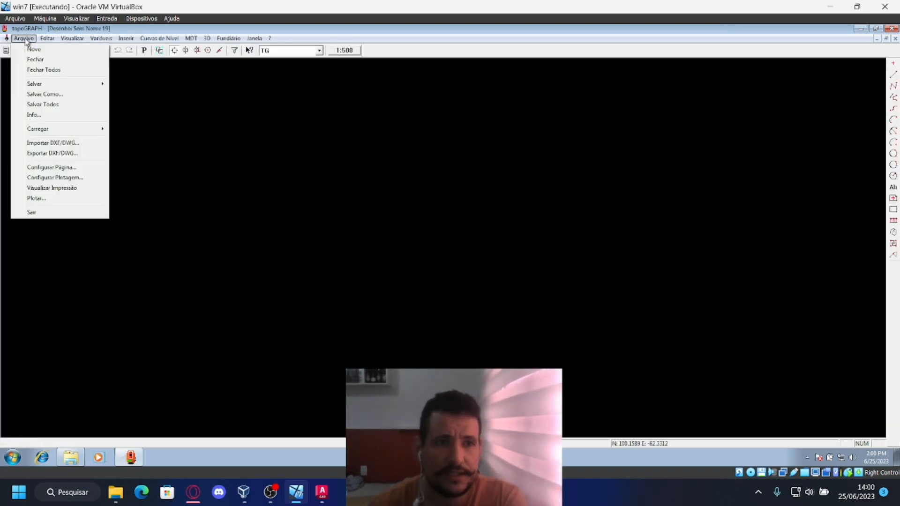
pyautogui.click(63, 143)
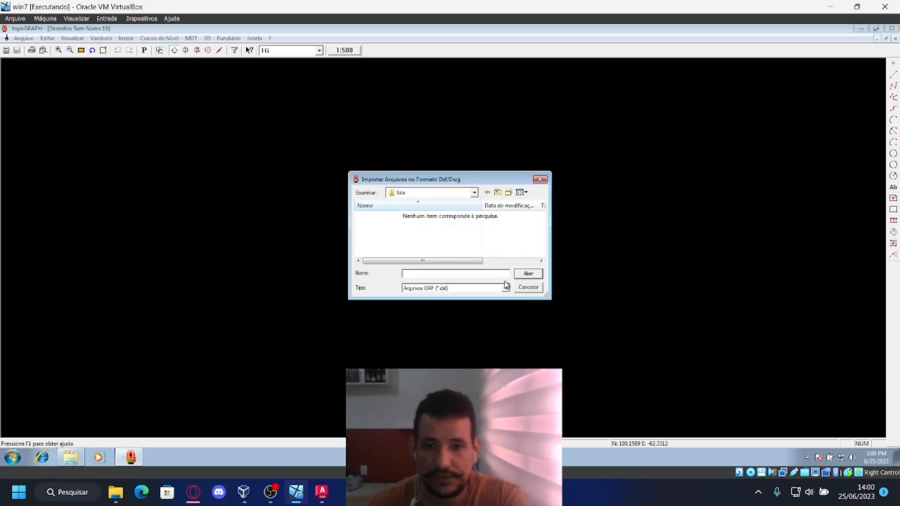
pyautogui.click(475, 193)
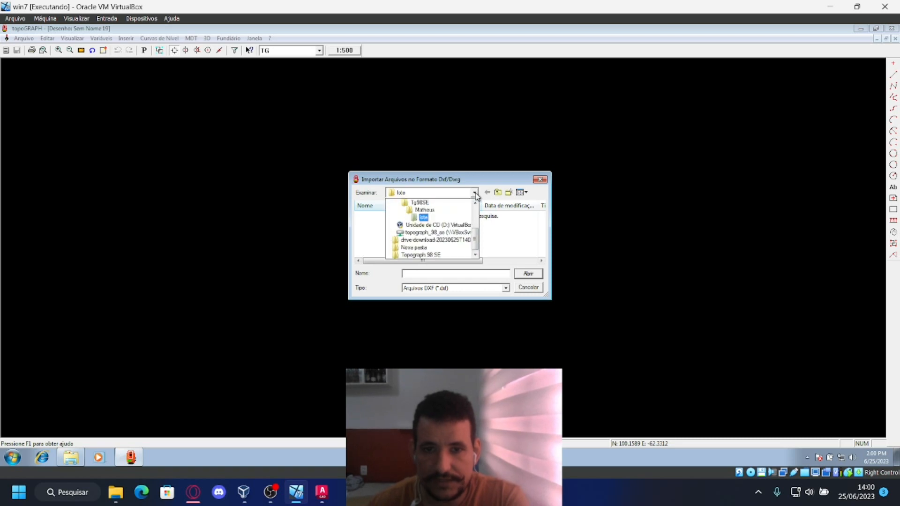
pyautogui.click(464, 236)
pyautogui.click(478, 289)
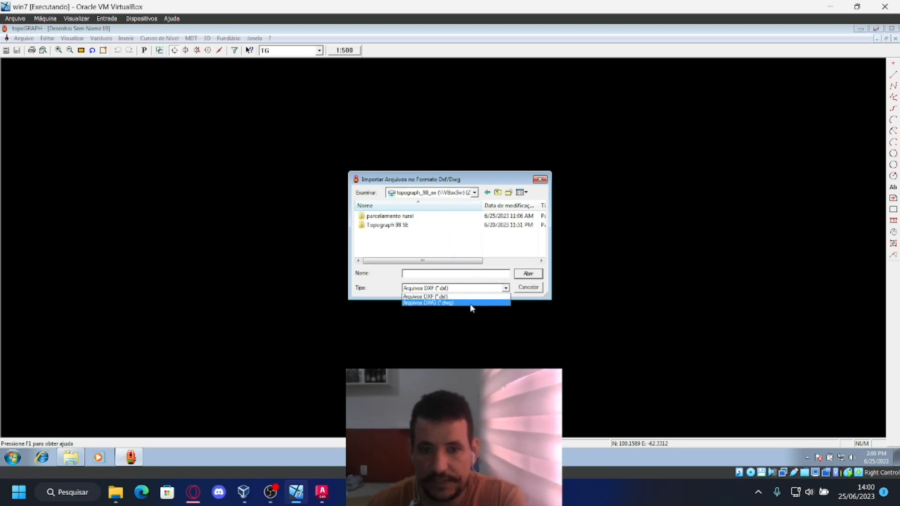
pyautogui.click(473, 306)
pyautogui.click(389, 233)
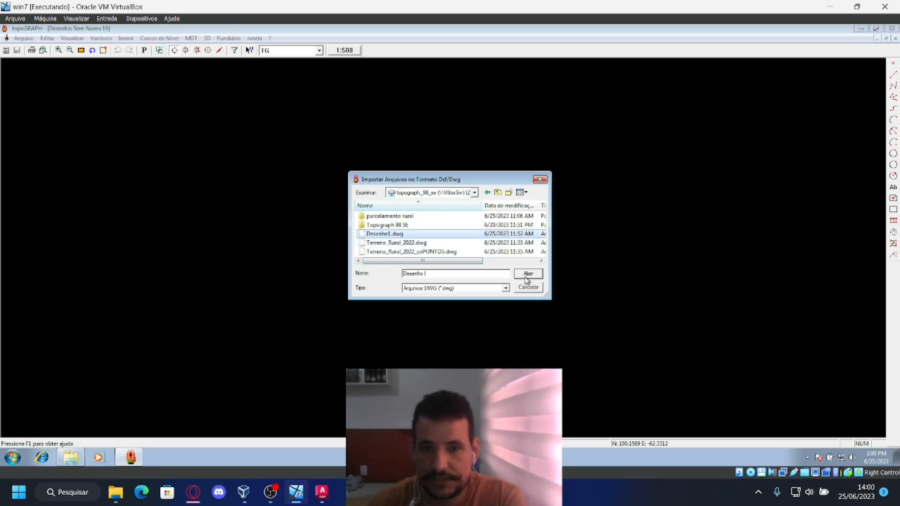
pyautogui.click(527, 275)
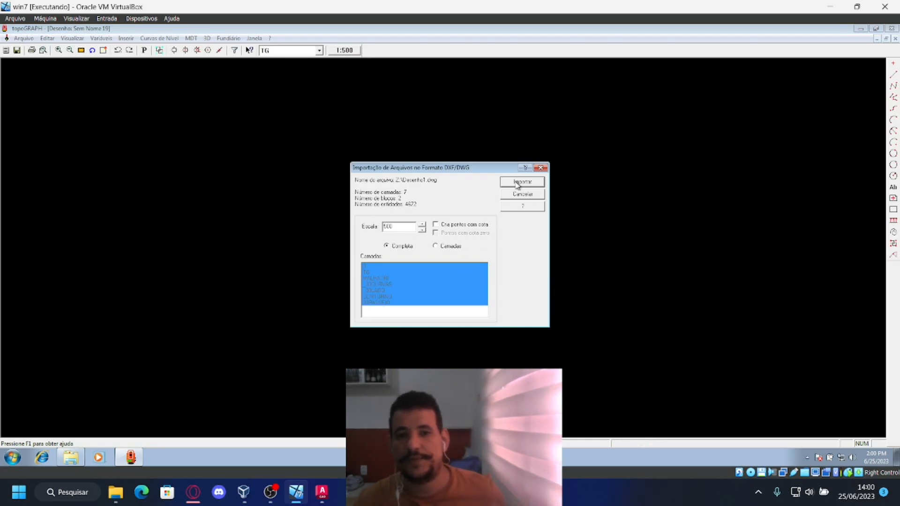
pyautogui.click(517, 183)
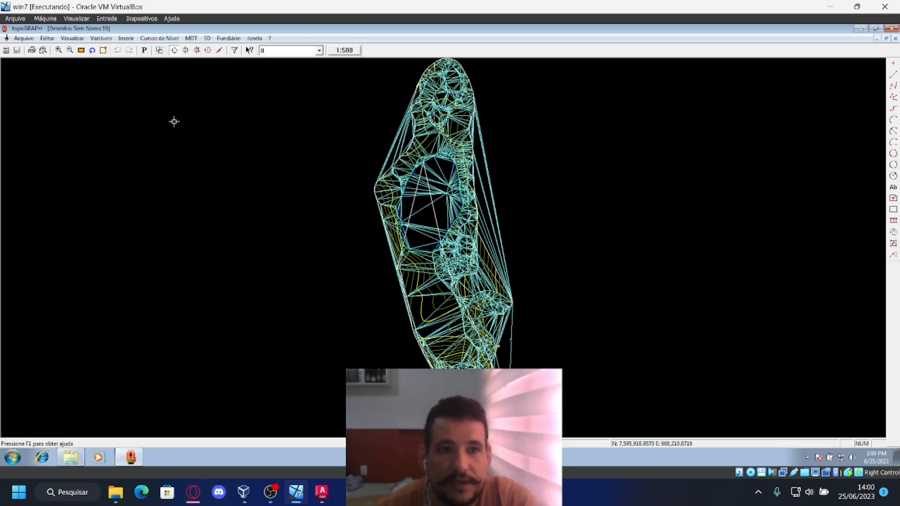
# - Draw a horizontal alignment as a single 30 m tangent across the contour lines in the lower part of the terrain, and finish it
pyautogui.click(104, 51)
pyautogui.moveTo(400, 315)
pyautogui.mouseDown()
pyautogui.moveTo(523, 384)
pyautogui.moveTo(509, 360)
pyautogui.mouseUp()
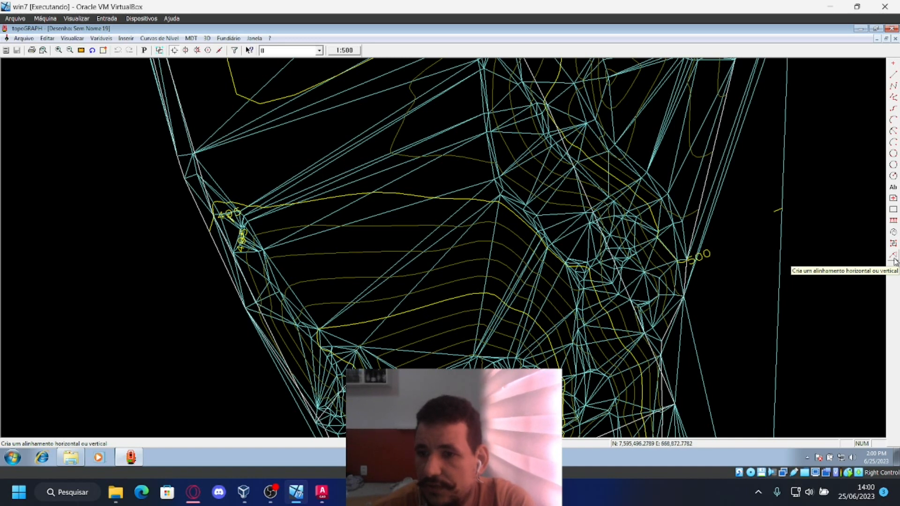
pyautogui.click(894, 259)
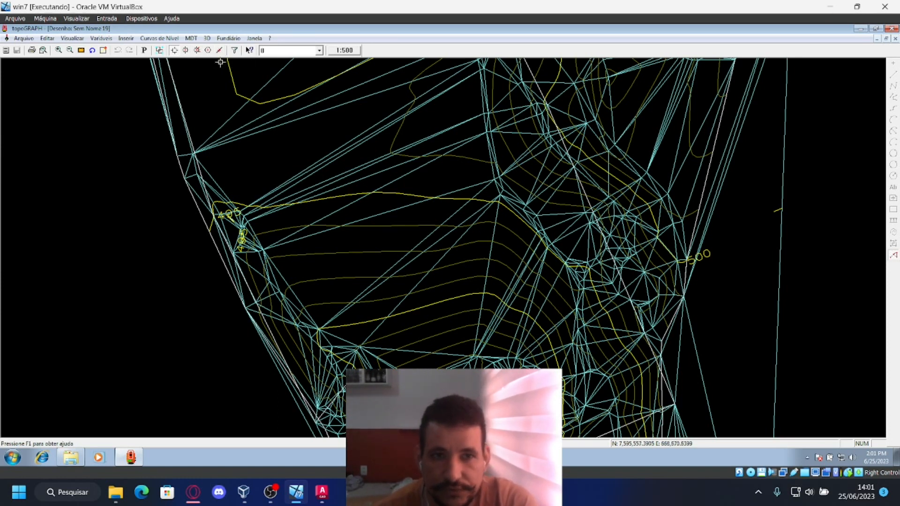
pyautogui.click(197, 50)
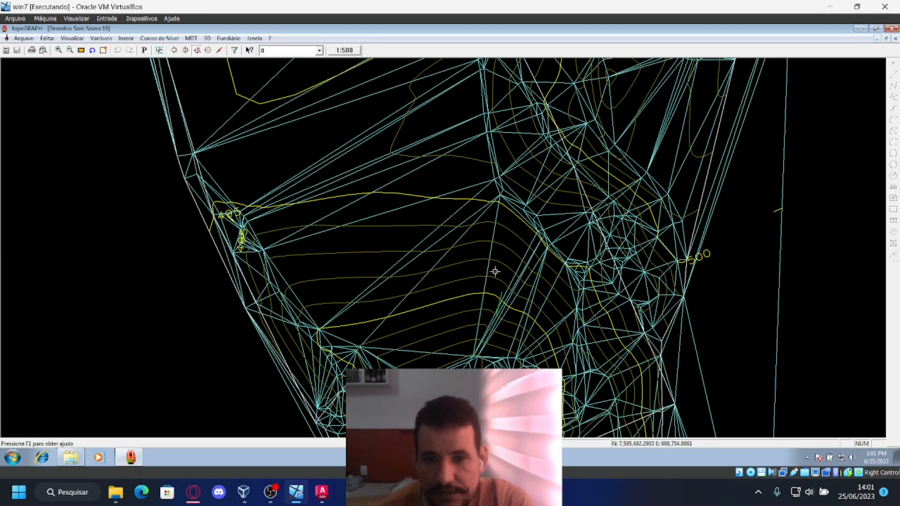
pyautogui.click(498, 203)
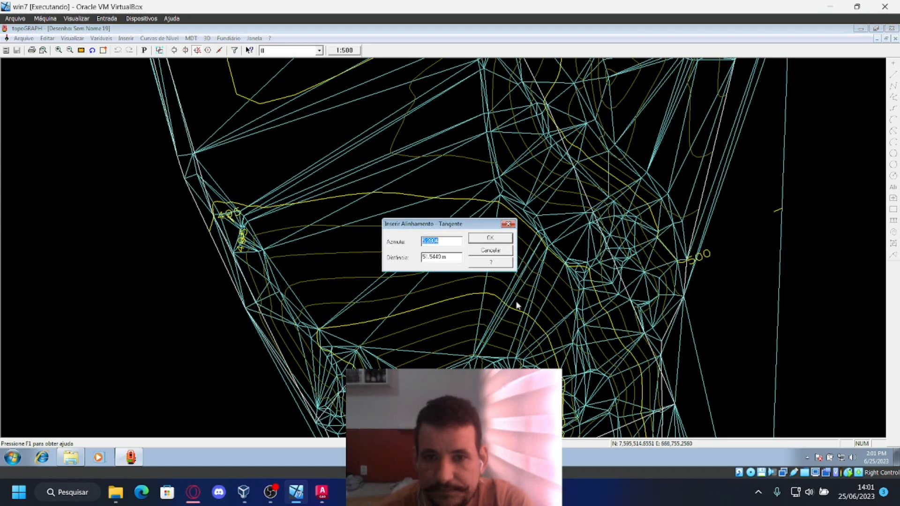
pyautogui.click(453, 259)
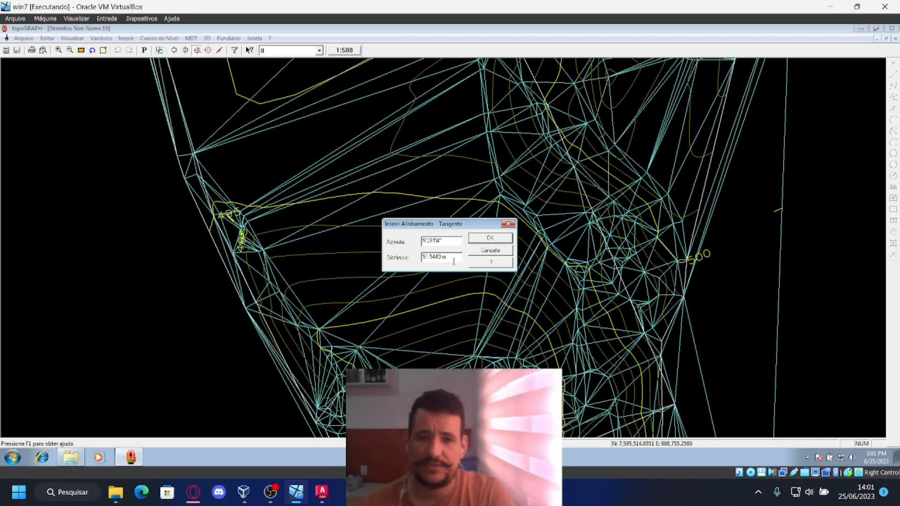
pyautogui.doubleClick(444, 257)
pyautogui.write('30')
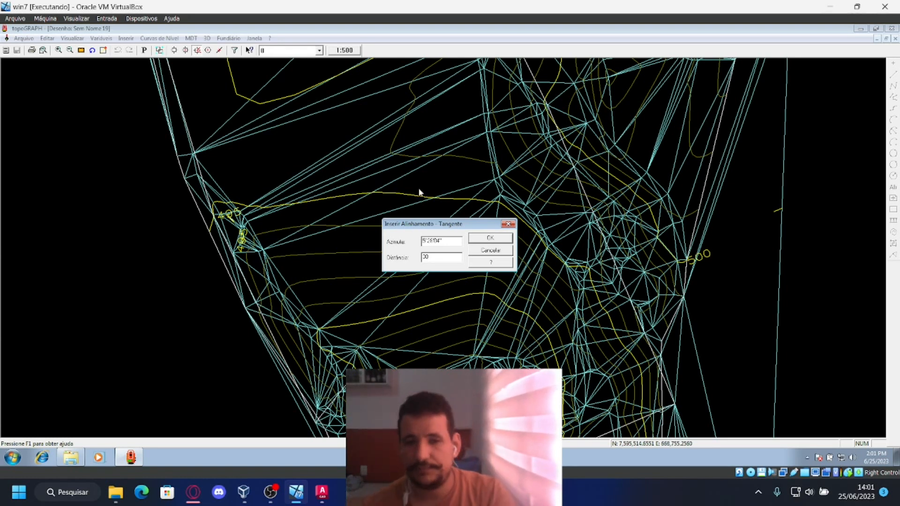
pyautogui.click(501, 239)
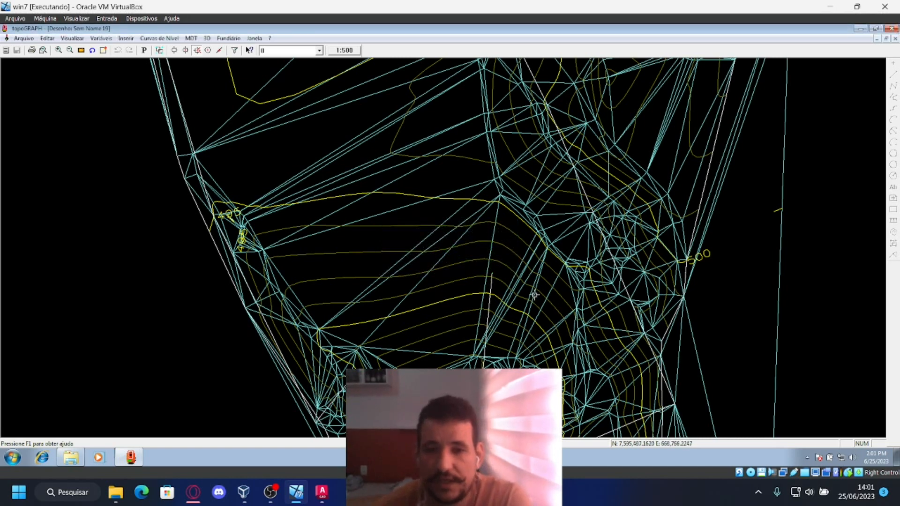
pyautogui.rightClick(604, 223)
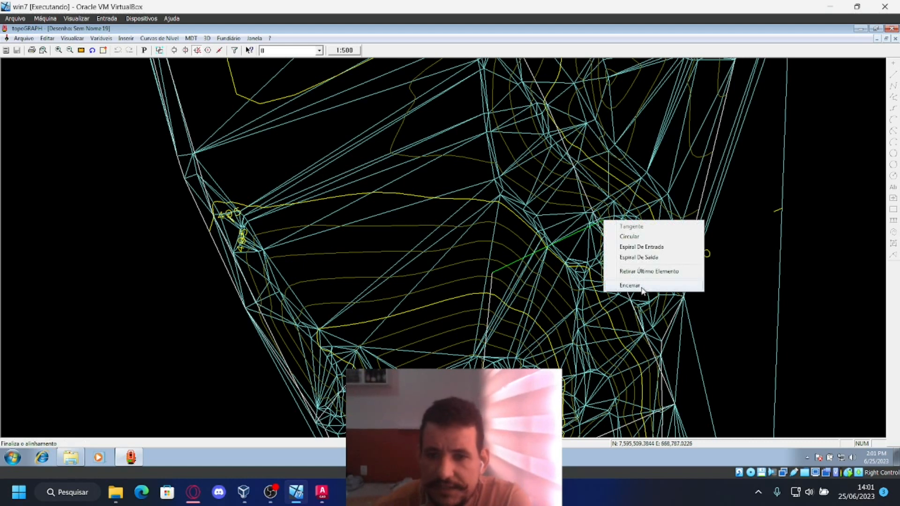
pyautogui.click(630, 285)
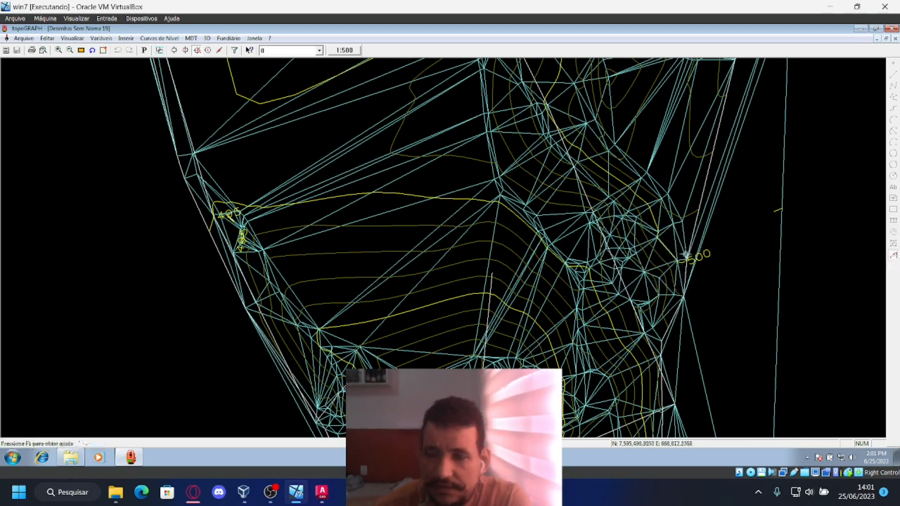
pyautogui.click(893, 256)
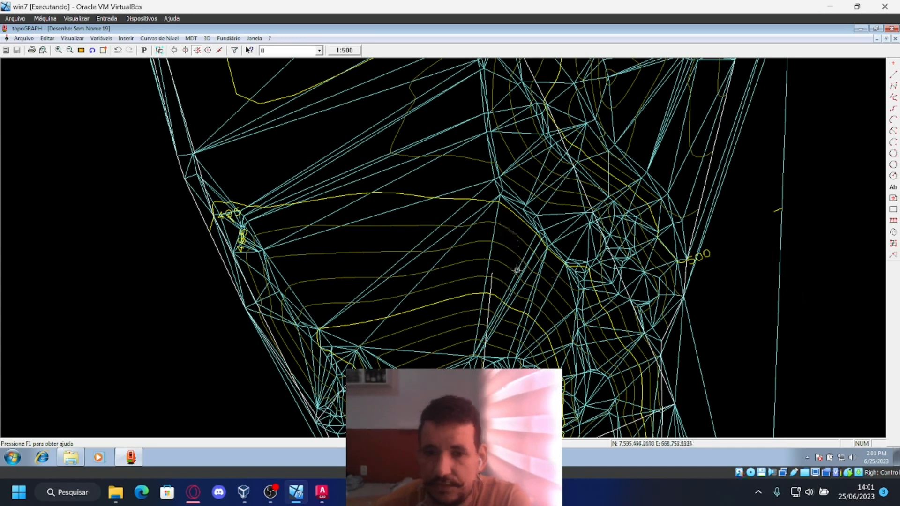
# - Save the new alignment line as a horizontal curves table named CH with initial station 0
pyautogui.click(490, 285)
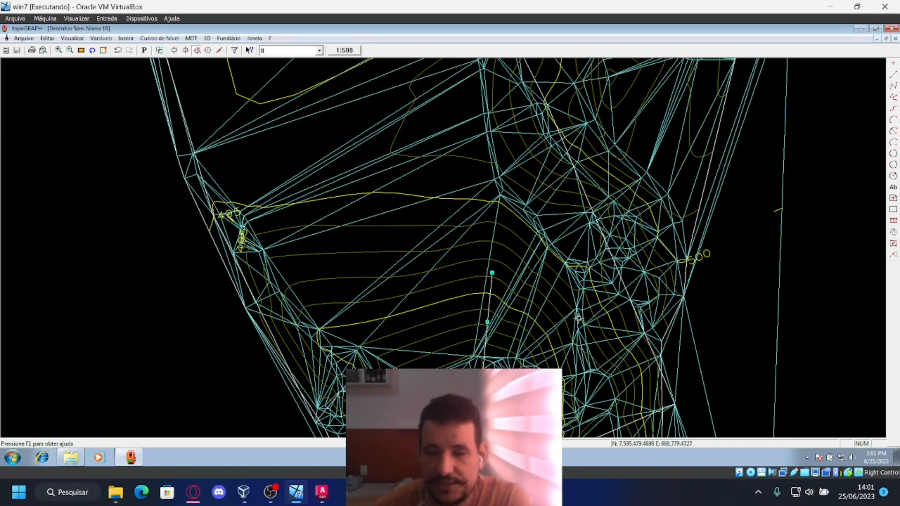
pyautogui.click(24, 39)
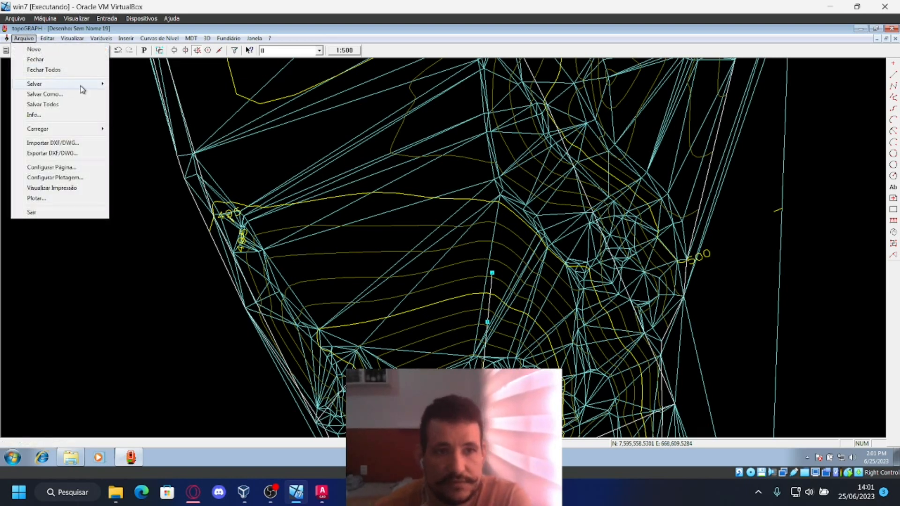
pyautogui.moveTo(81, 86)
pyautogui.click(172, 163)
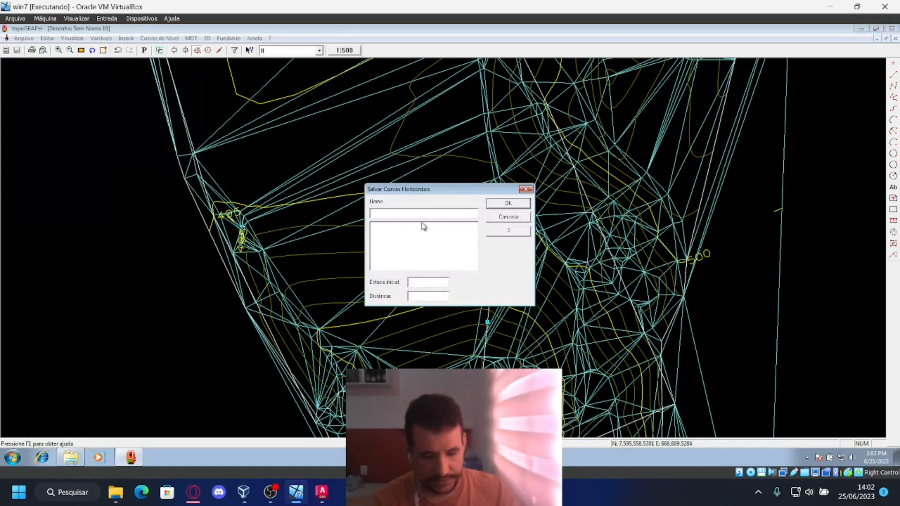
pyautogui.write('CH')
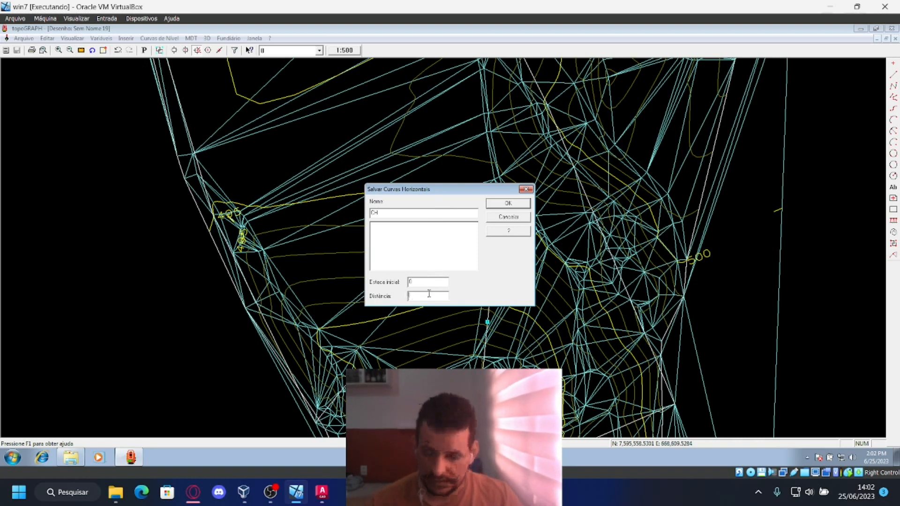
pyautogui.click(510, 204)
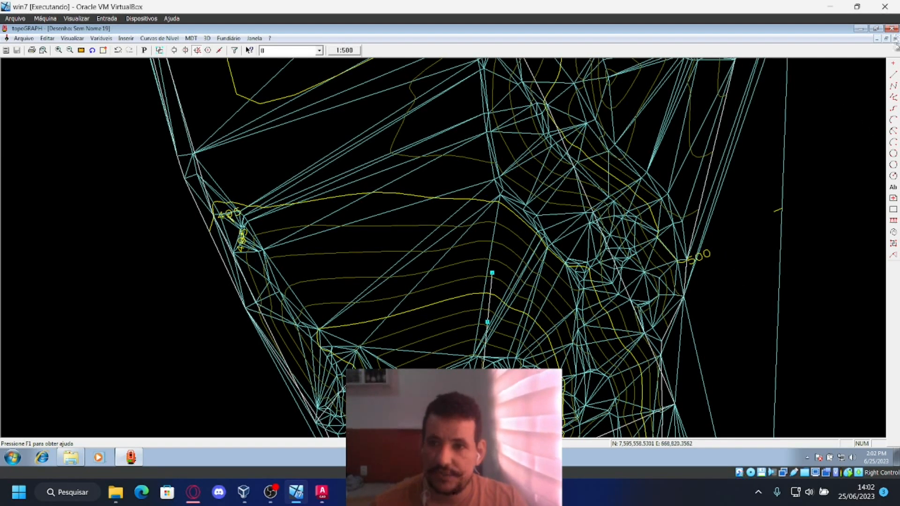
# - Close the drawing and save it under the name desenho
pyautogui.click(895, 39)
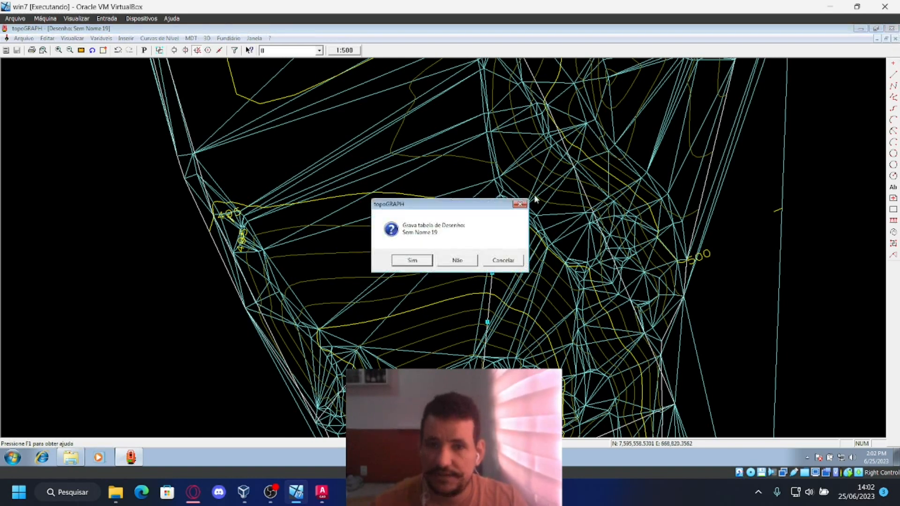
pyautogui.click(423, 265)
pyautogui.write('desenho')
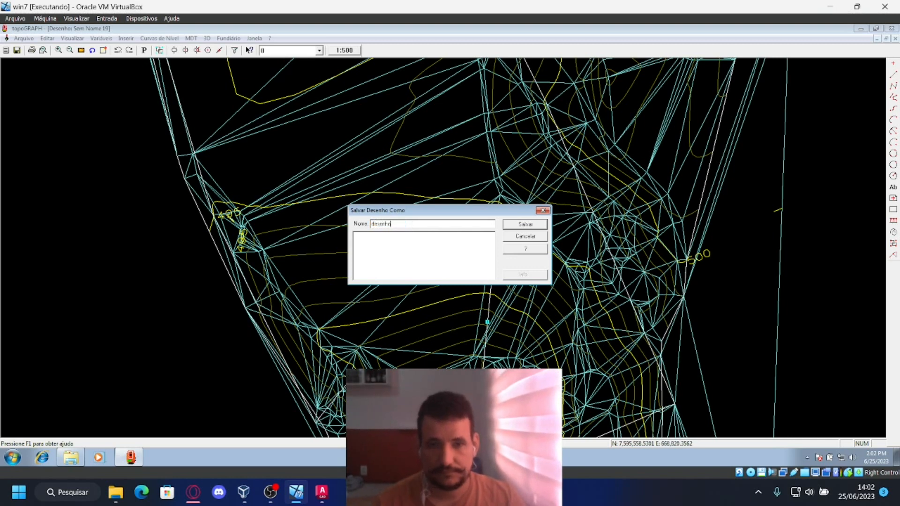
pyautogui.click(525, 224)
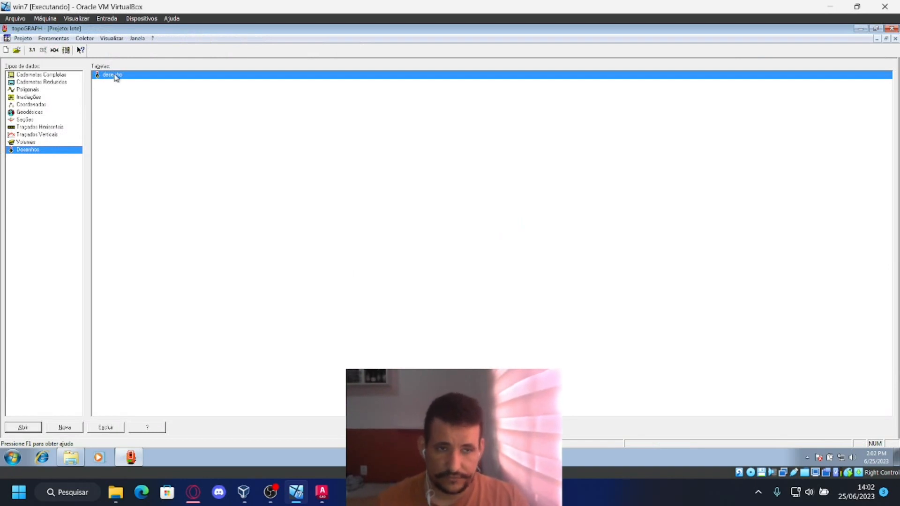
# - Open the CH table from the project's horizontal alignments
pyautogui.click(29, 127)
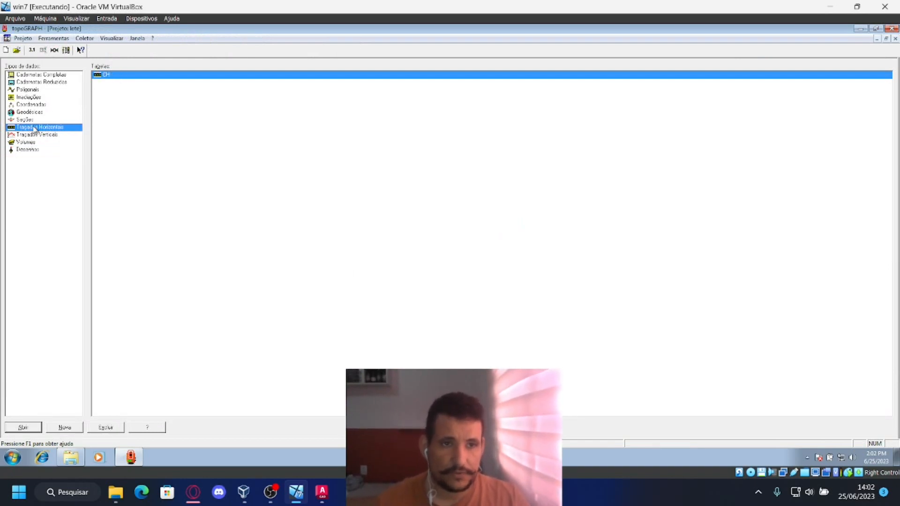
pyautogui.doubleClick(107, 76)
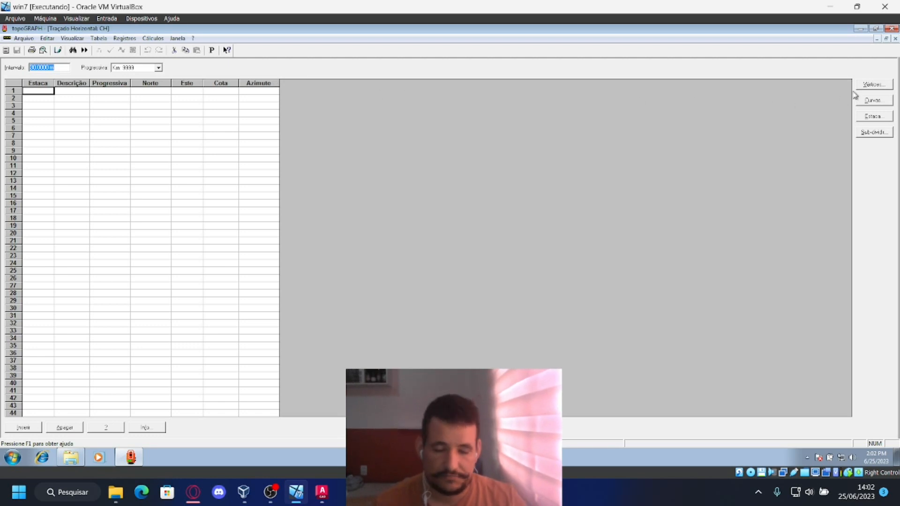
# - Calculate the CH alignment's horizontal curves from its vertices with a 30 m interval and whole stations
pyautogui.click(874, 100)
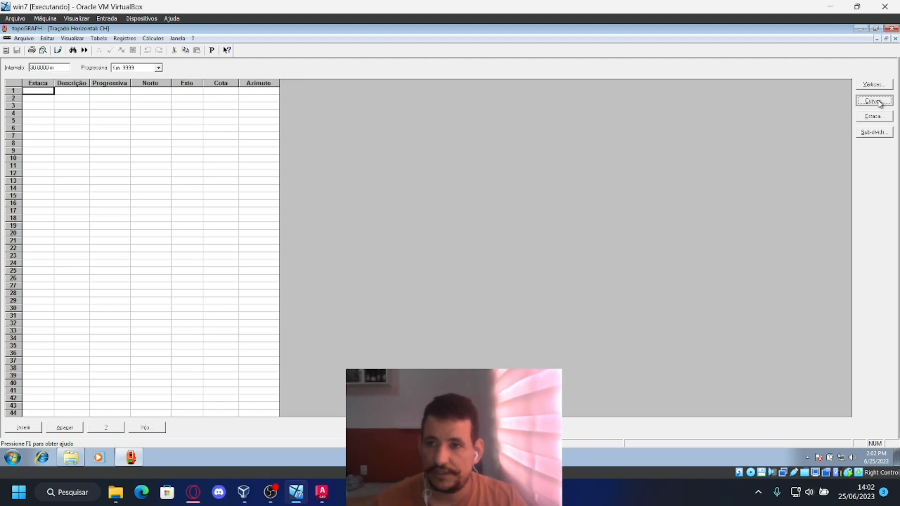
pyautogui.click(525, 214)
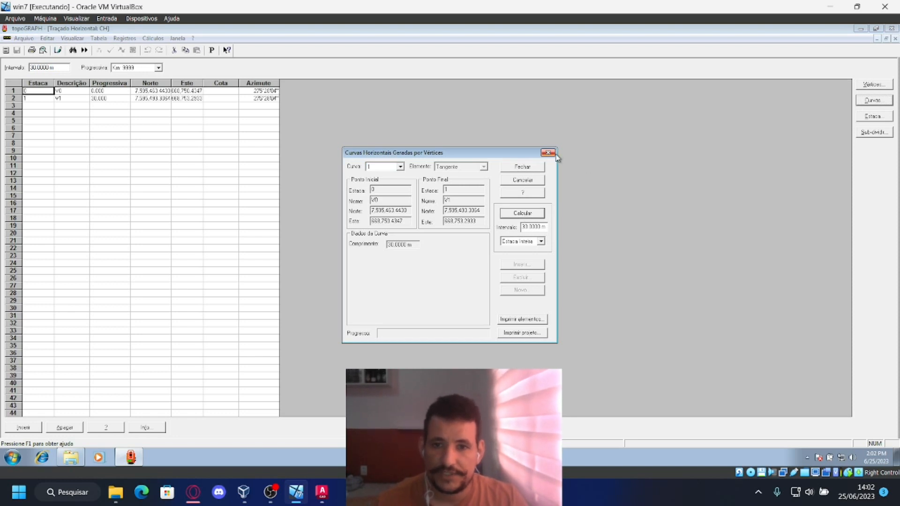
pyautogui.click(548, 154)
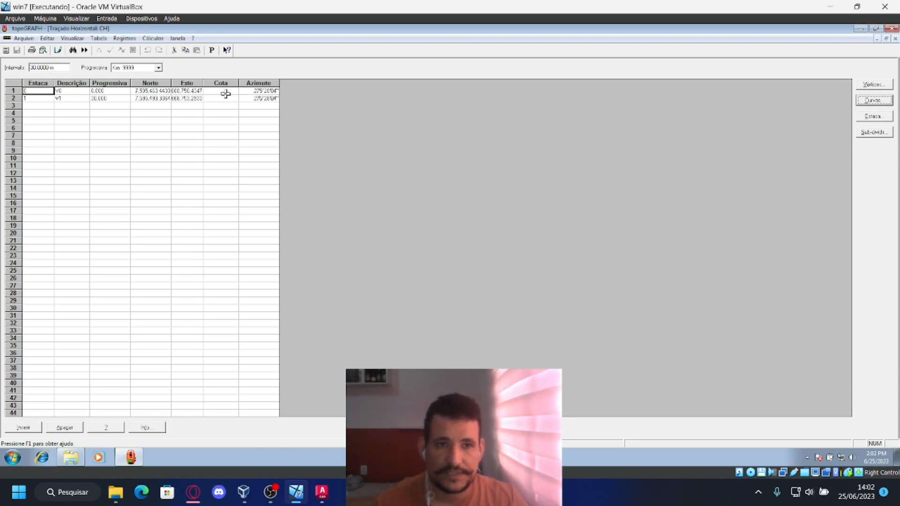
# - Calculate the elevations of the CH stations from the desenho drawing, interpolating by points (Pontos)
pyautogui.click(225, 92)
pyautogui.click(222, 112)
pyautogui.click(151, 39)
pyautogui.click(164, 49)
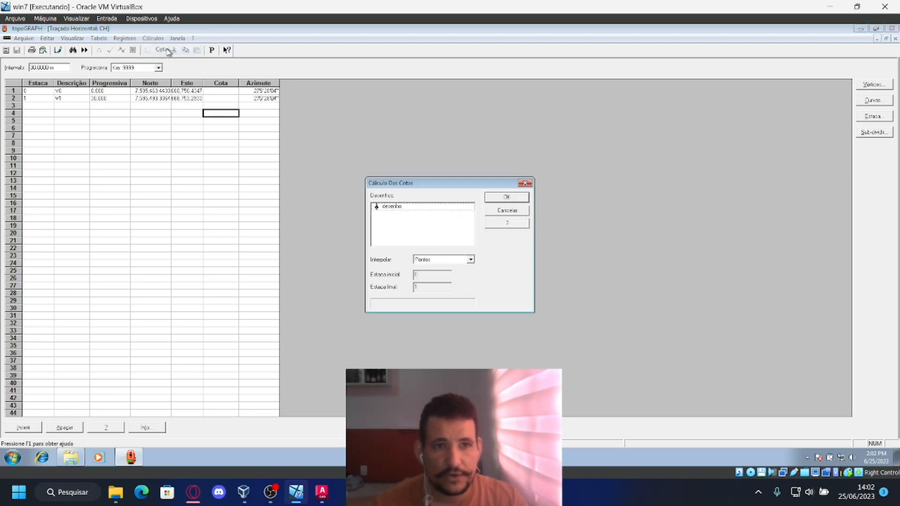
pyautogui.click(399, 208)
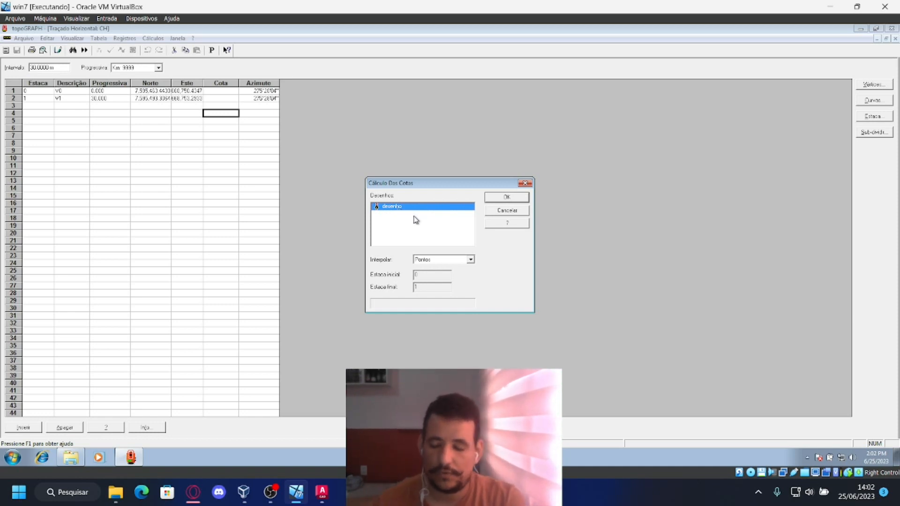
pyautogui.click(508, 198)
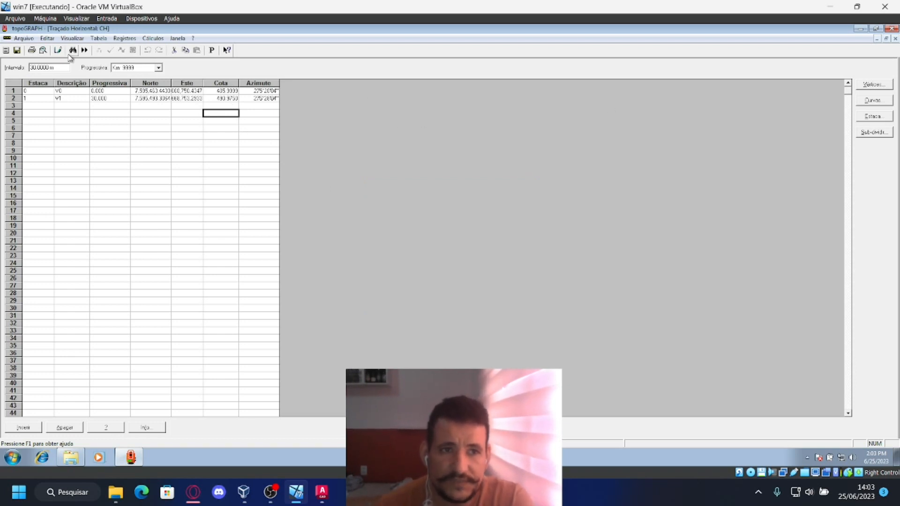
pyautogui.click(58, 50)
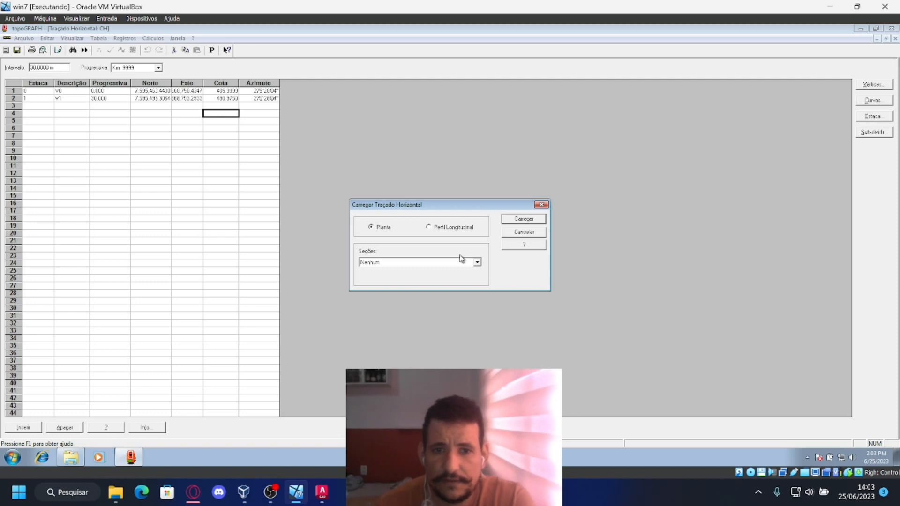
pyautogui.click(448, 230)
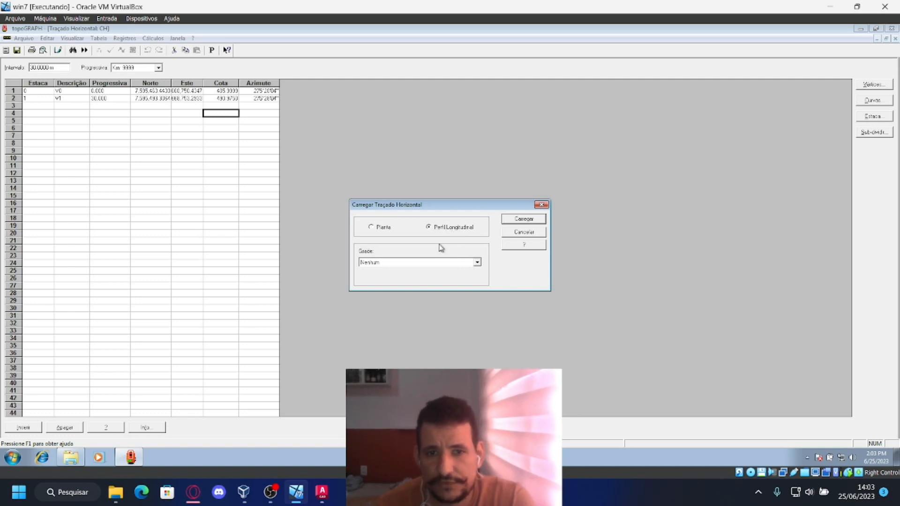
pyautogui.click(541, 205)
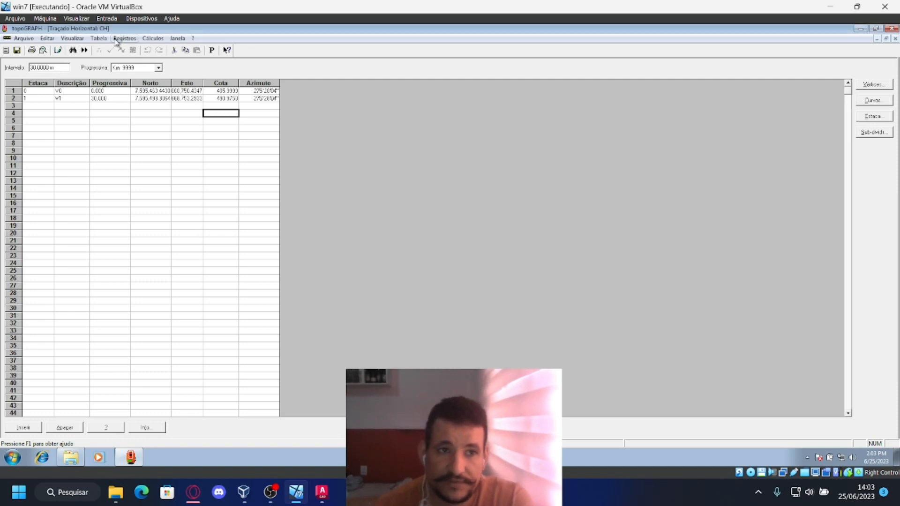
# - Load the CH alignment as a longitudinal profile with no grade, examine the terrain profile and close it
pyautogui.click(59, 50)
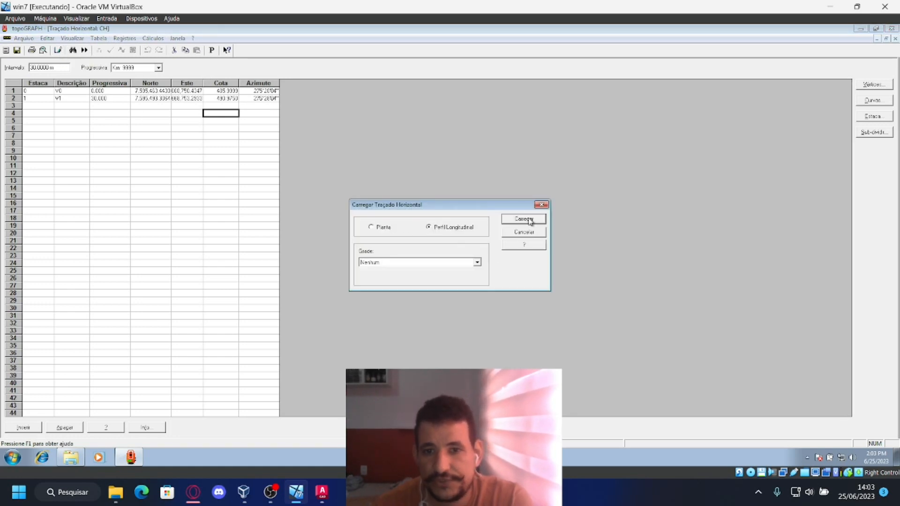
pyautogui.click(530, 221)
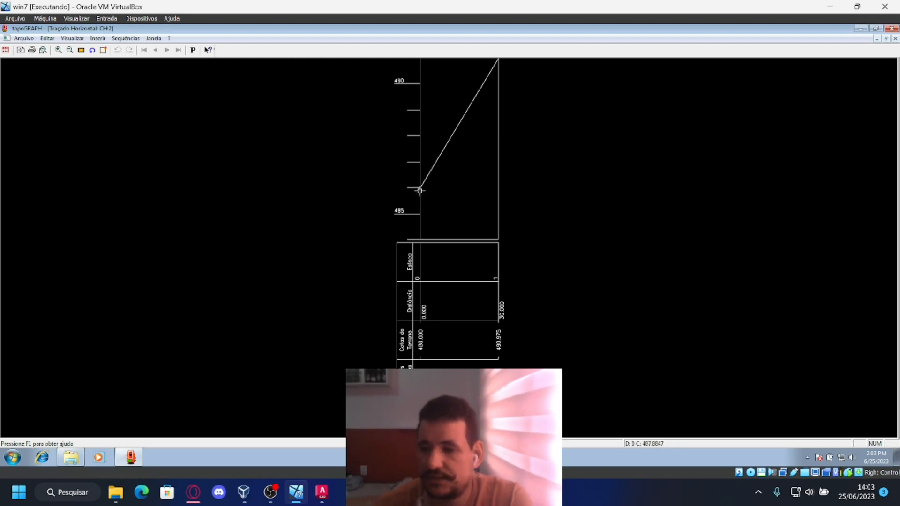
pyautogui.click(896, 39)
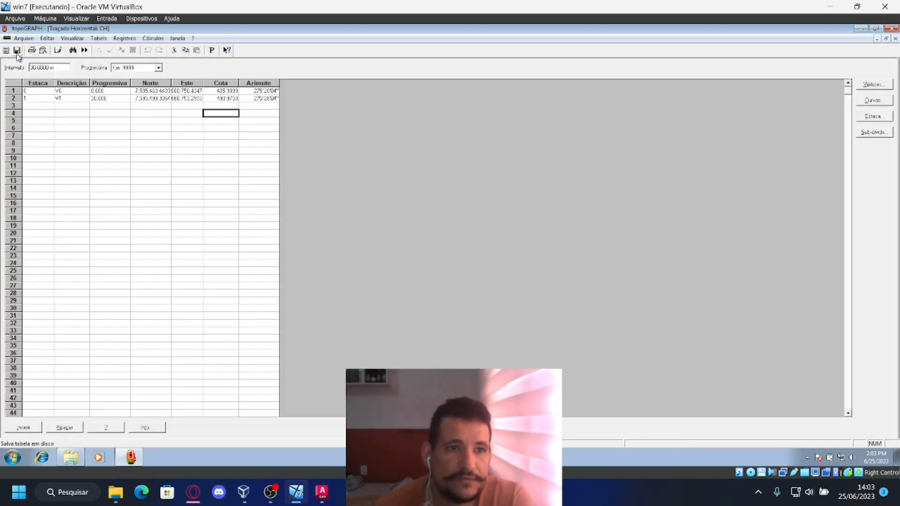
# - Save and close the CH table, and open the desenho drawing from the project
pyautogui.click(895, 39)
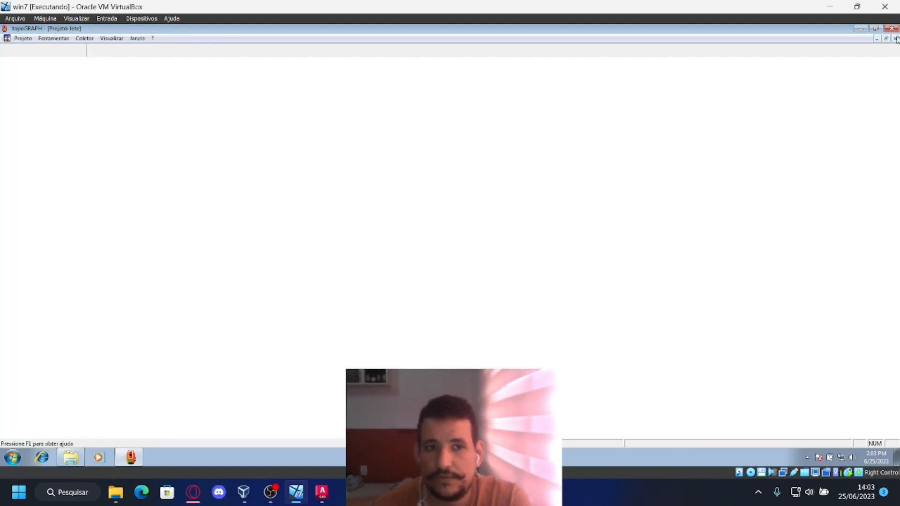
pyautogui.click(25, 150)
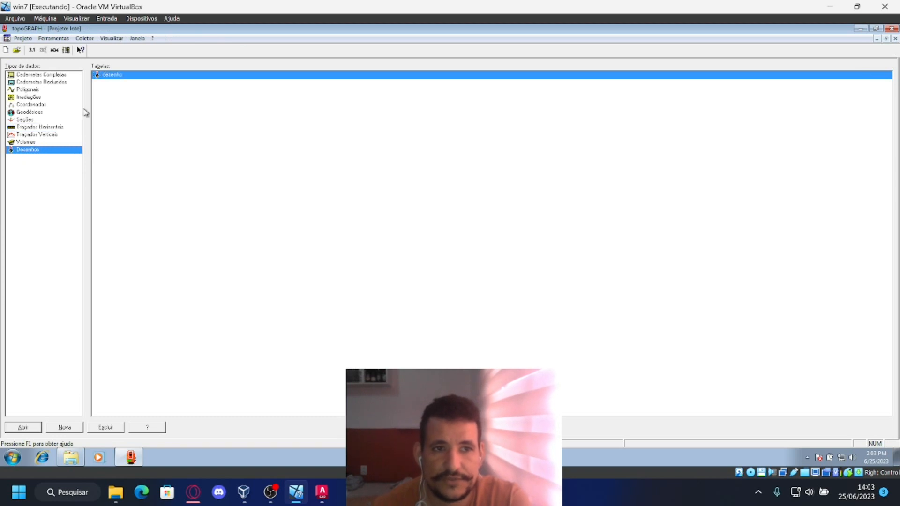
pyautogui.doubleClick(114, 75)
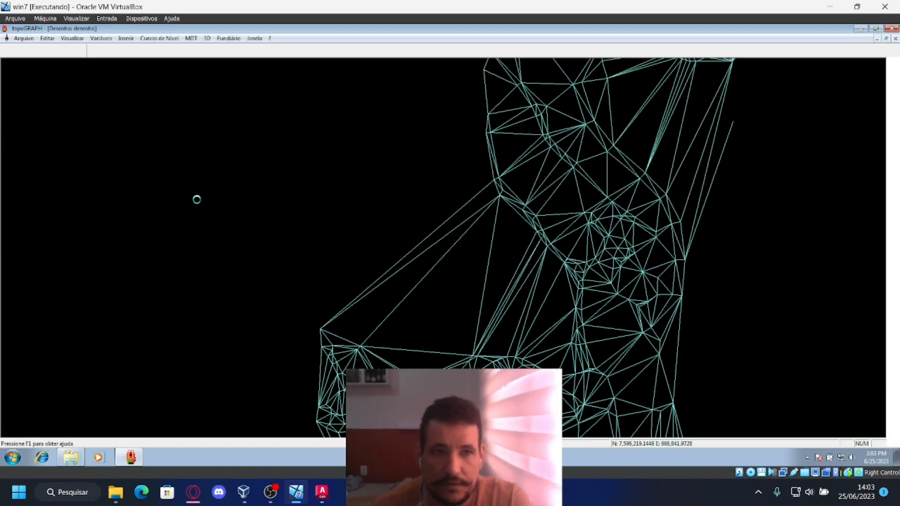
# - Load the longitudinal profile of the CH horizontal alignment from within the drawing
pyautogui.click(24, 39)
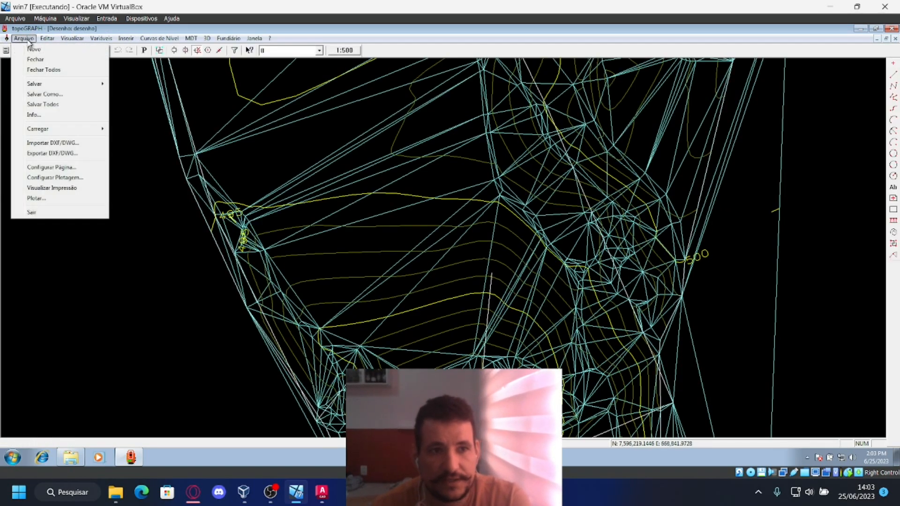
pyautogui.moveTo(97, 131)
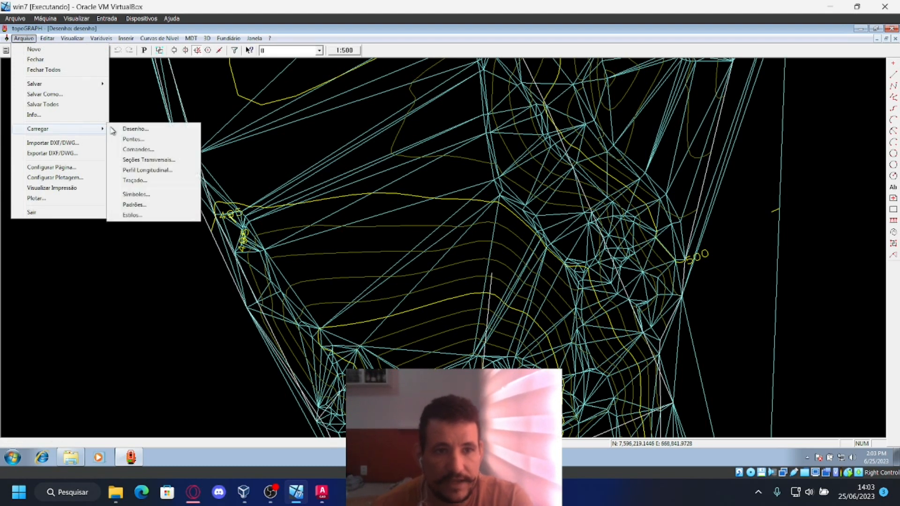
pyautogui.click(162, 170)
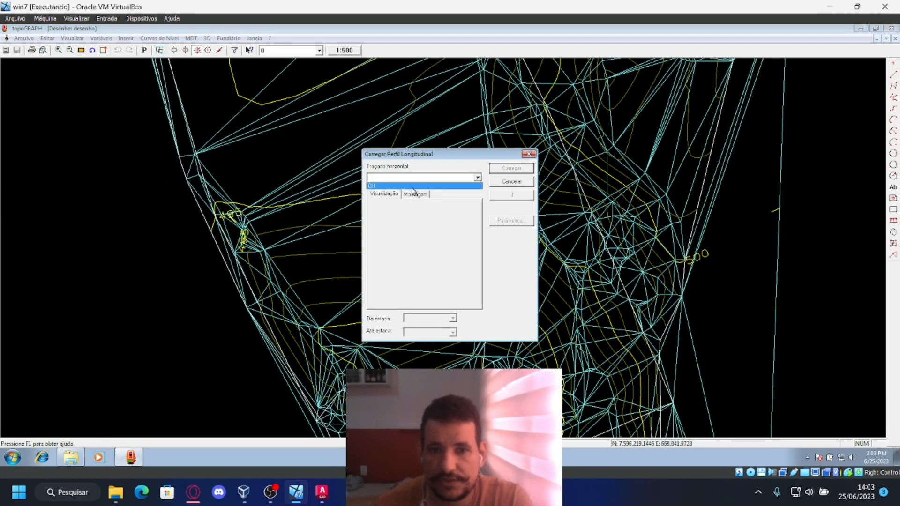
pyautogui.click(412, 187)
pyautogui.click(513, 168)
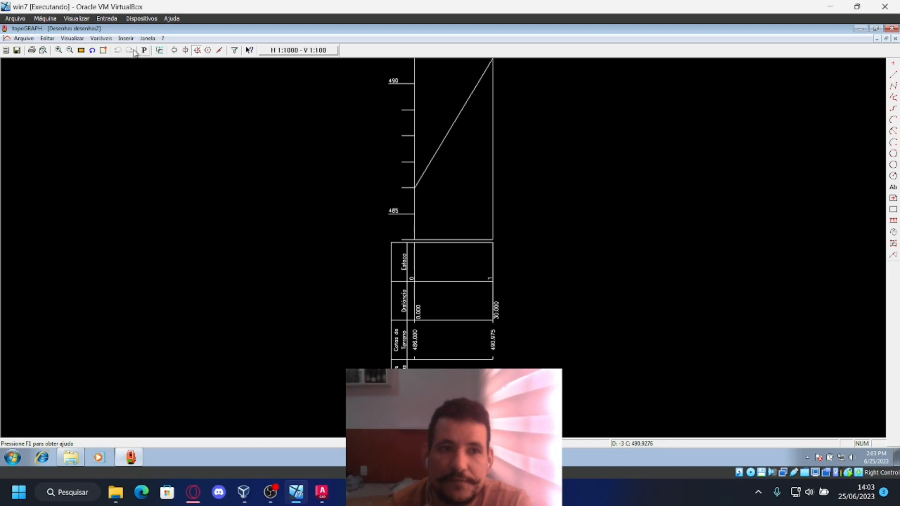
# - Start a vertical alignment at the lower end of the terrain line at station 0, using vertex snapping
pyautogui.click(69, 50)
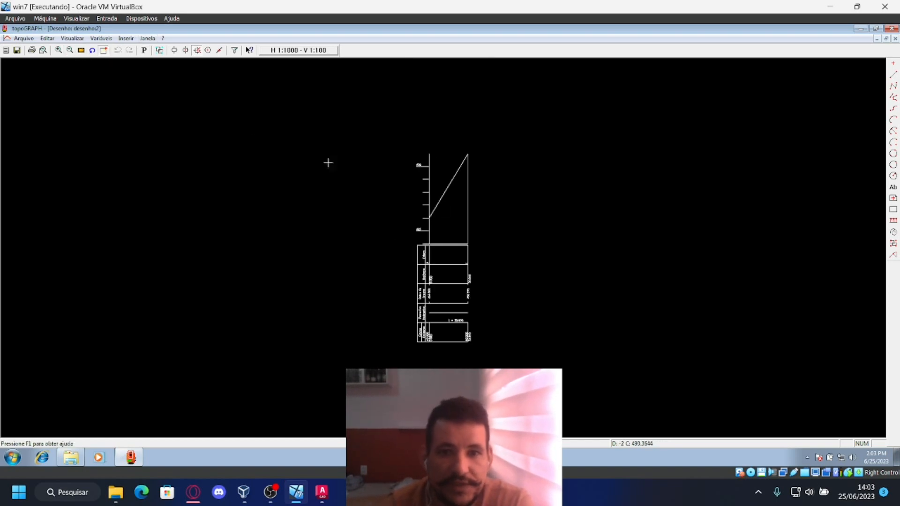
pyautogui.moveTo(409, 154); pyautogui.dragTo(493, 243)
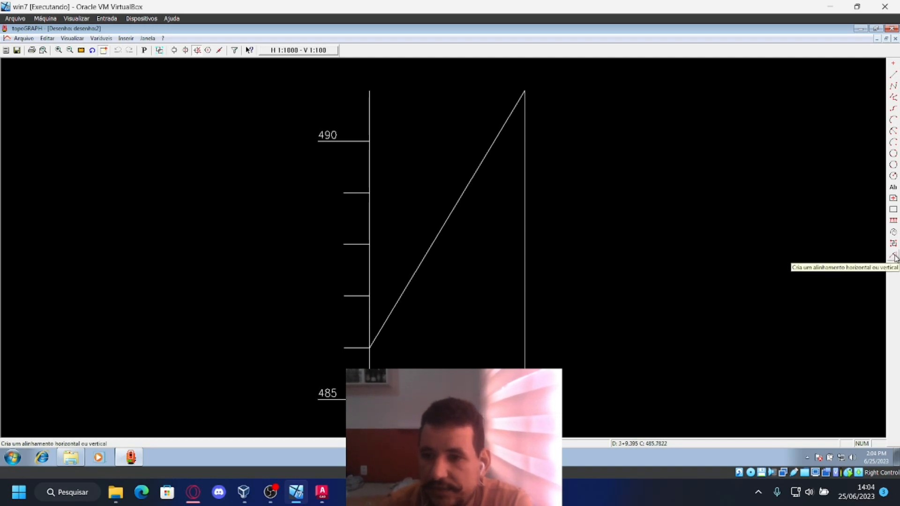
pyautogui.click(894, 256)
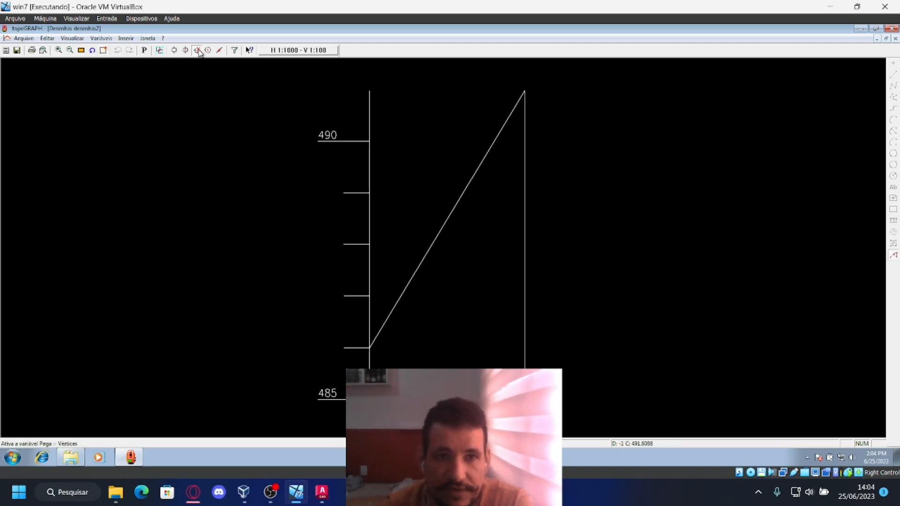
pyautogui.click(199, 51)
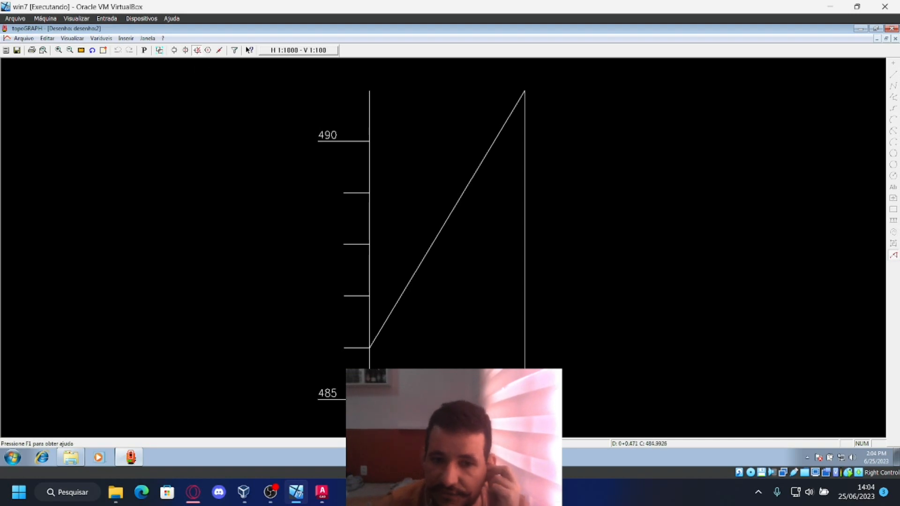
pyautogui.click(370, 346)
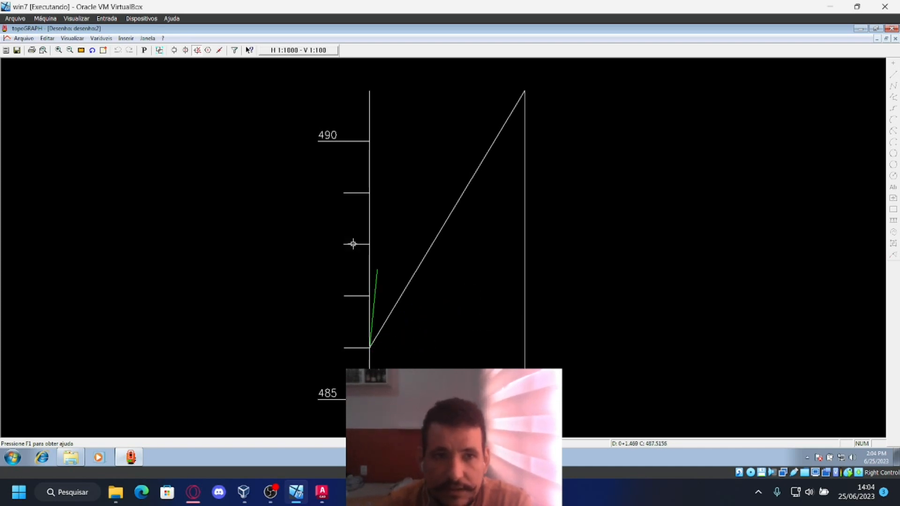
# - Turn off vertex snapping and add a level first segment with a 0% ramp and a length of 10 m
pyautogui.click(174, 54)
pyautogui.click(483, 329)
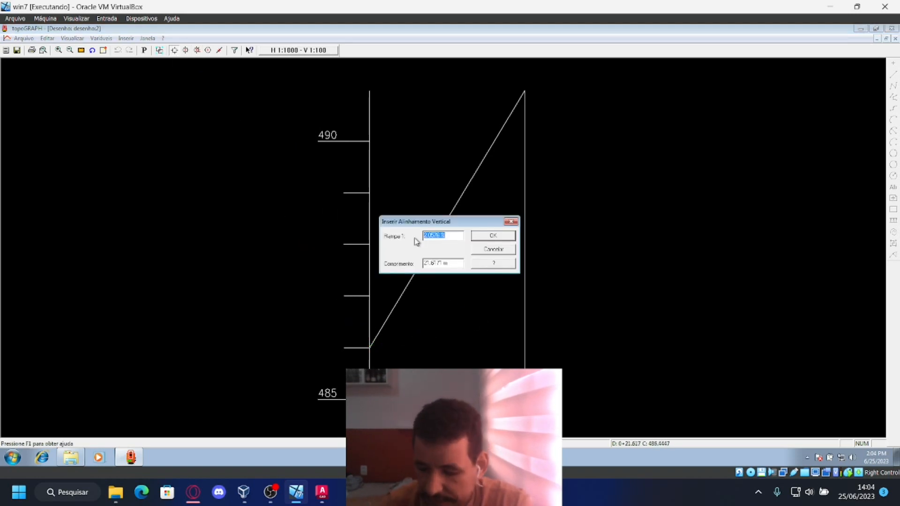
pyautogui.write('0')
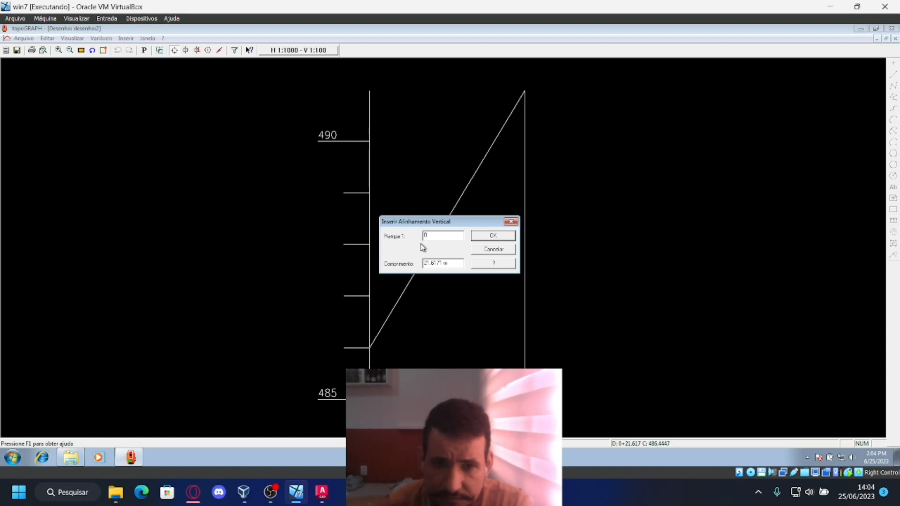
pyautogui.click(451, 265)
pyautogui.moveTo(455, 264); pyautogui.dragTo(409, 264)
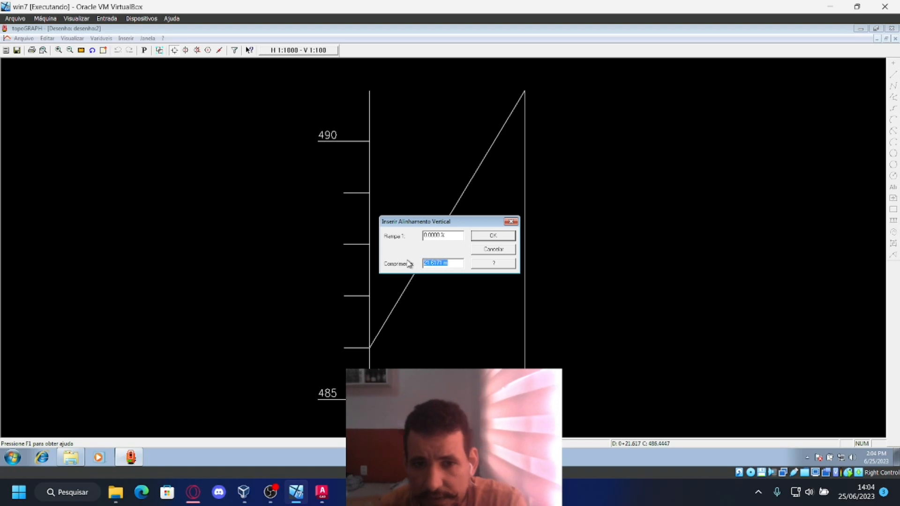
pyautogui.write('5')
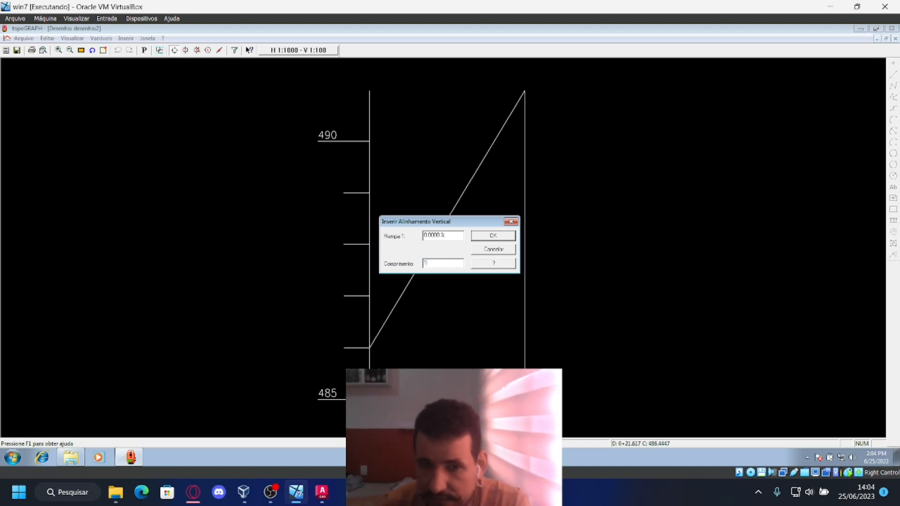
pyautogui.click(479, 236)
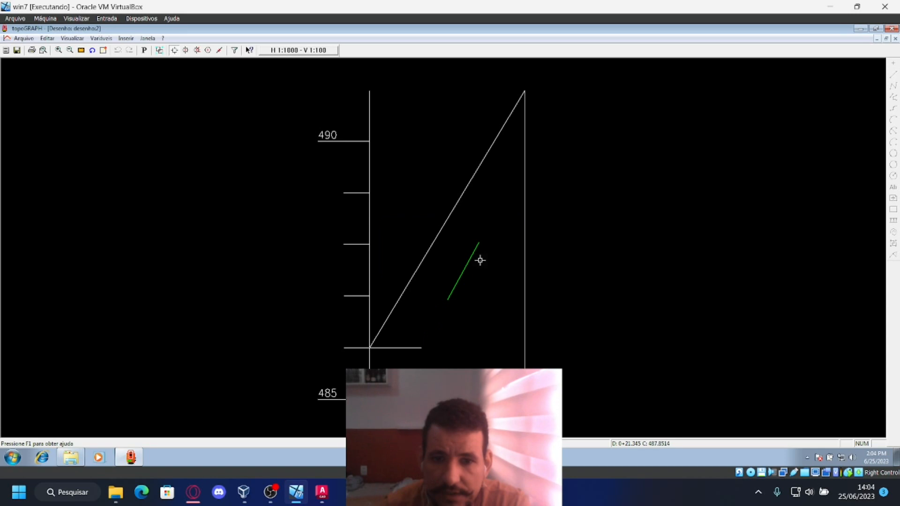
# - Add a near-vertical second segment to the vertical alignment with a 30000% ramp and a length of 0.01 m
pyautogui.click(473, 237)
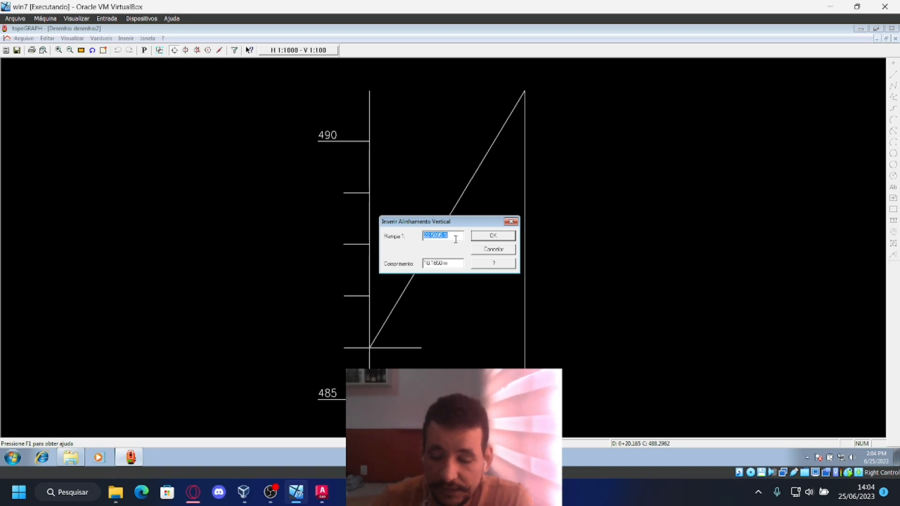
pyautogui.write('3000')
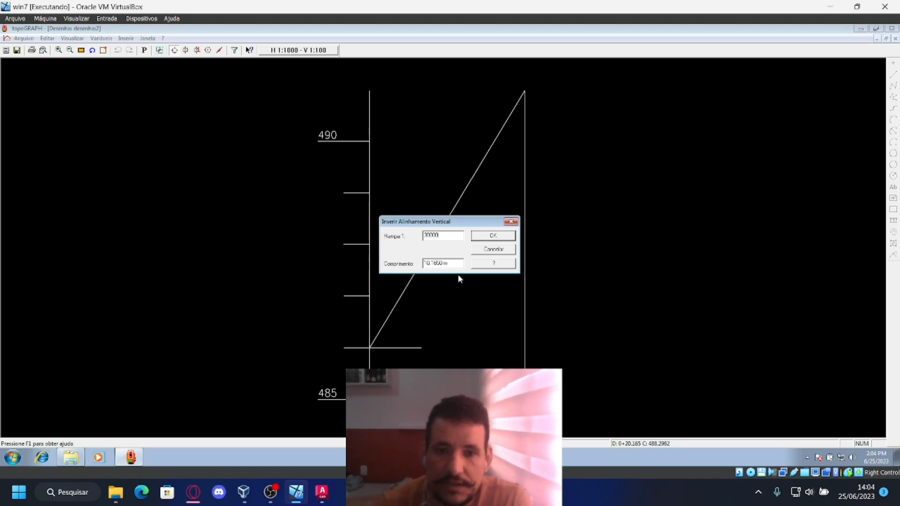
pyautogui.click(455, 264)
pyautogui.moveTo(455, 265); pyautogui.dragTo(415, 264)
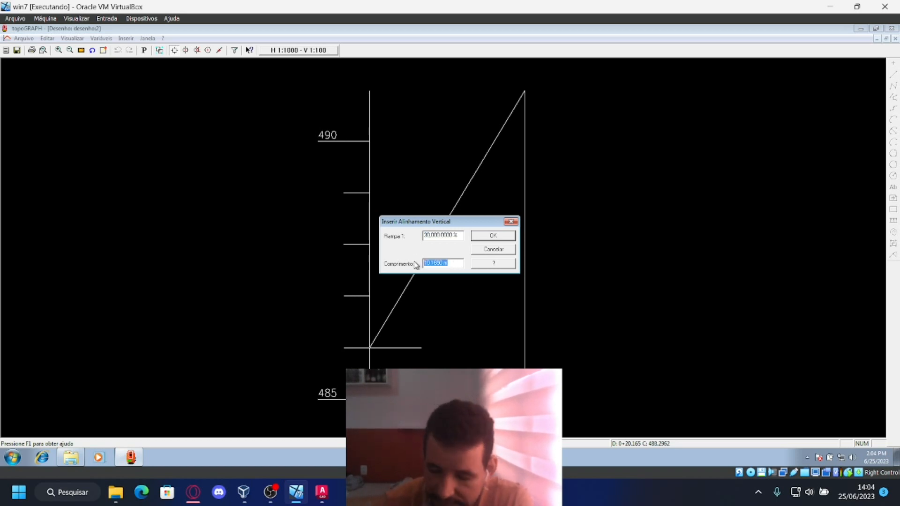
pyautogui.write('0.01')
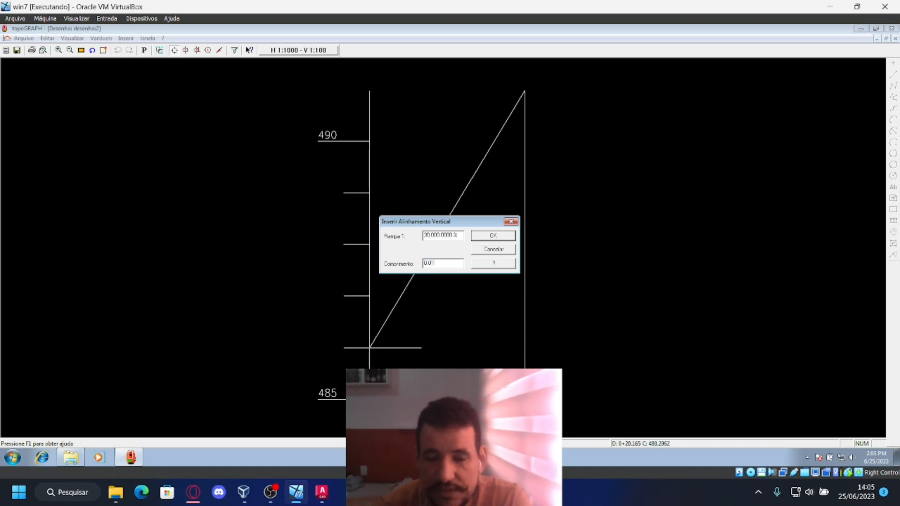
pyautogui.click(483, 235)
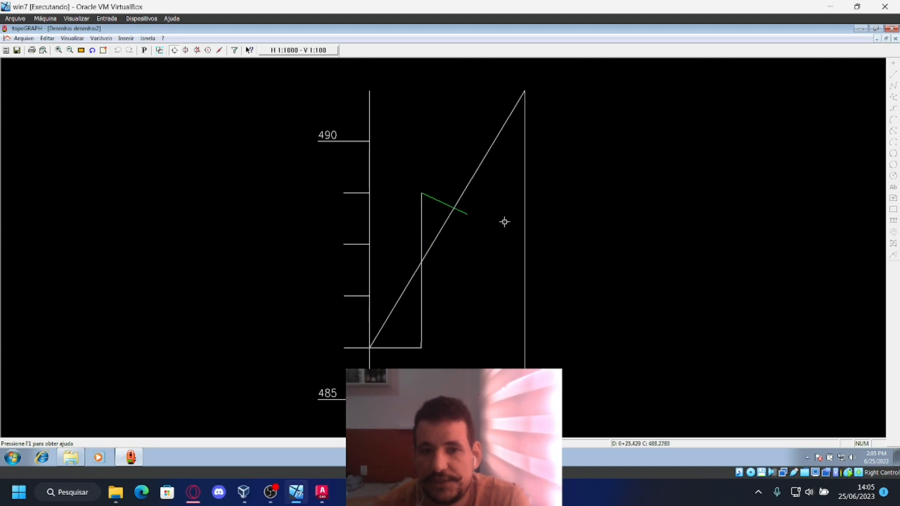
# - Add a level third segment to the vertical alignment with a 0% ramp and a length of 11.99 m
pyautogui.click(497, 185)
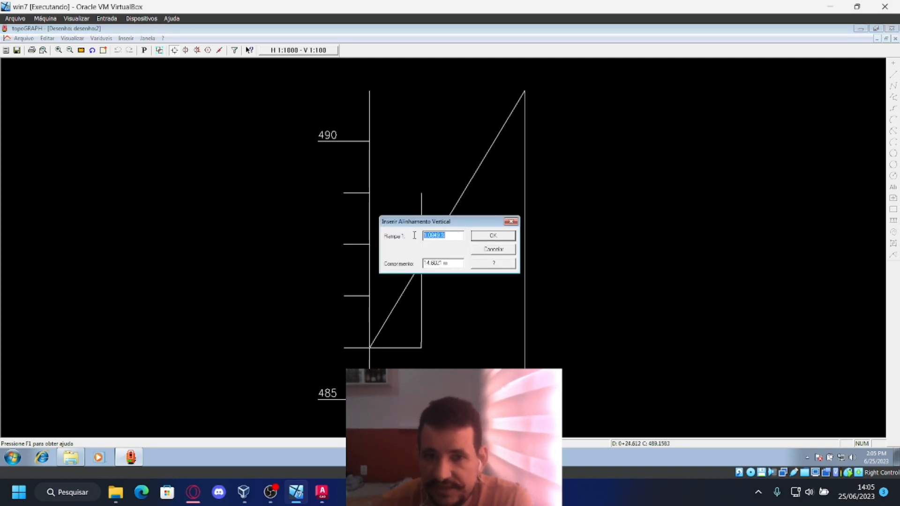
pyautogui.write('0')
pyautogui.moveTo(454, 261); pyautogui.dragTo(420, 264)
pyautogui.write('12')
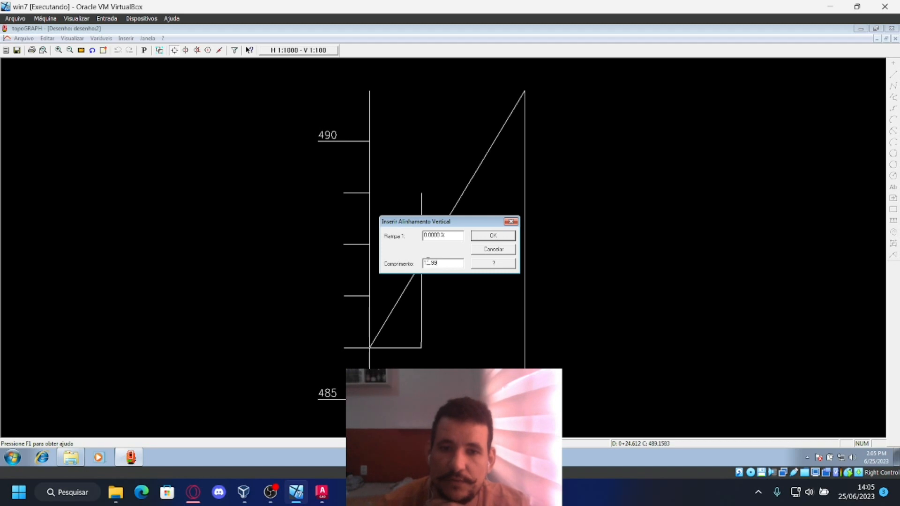
pyautogui.click(497, 240)
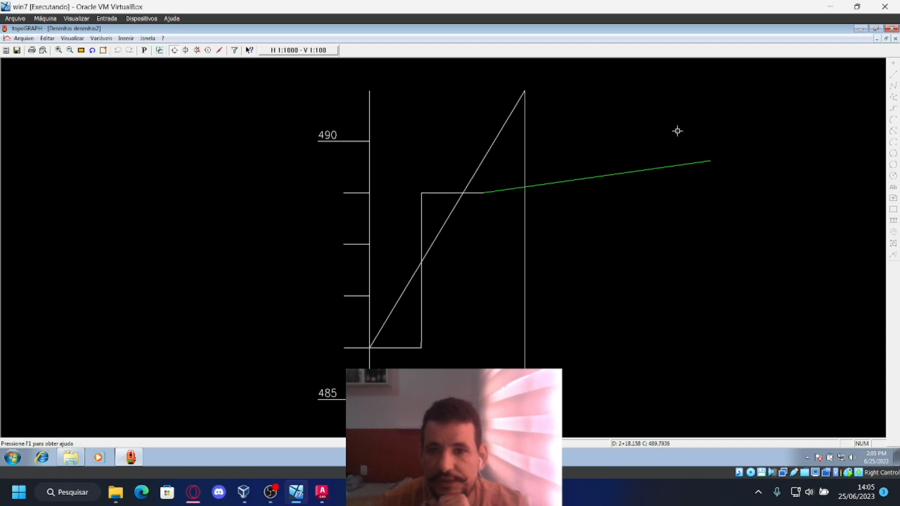
# - Add a last ramp snapped to the upper end vertex of the terrain line and finish the vertical alignment
pyautogui.click(196, 51)
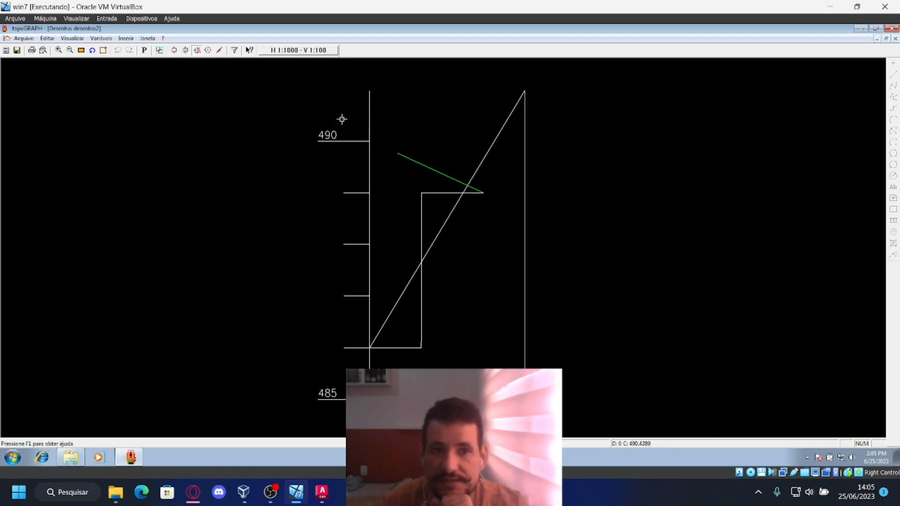
pyautogui.click(524, 90)
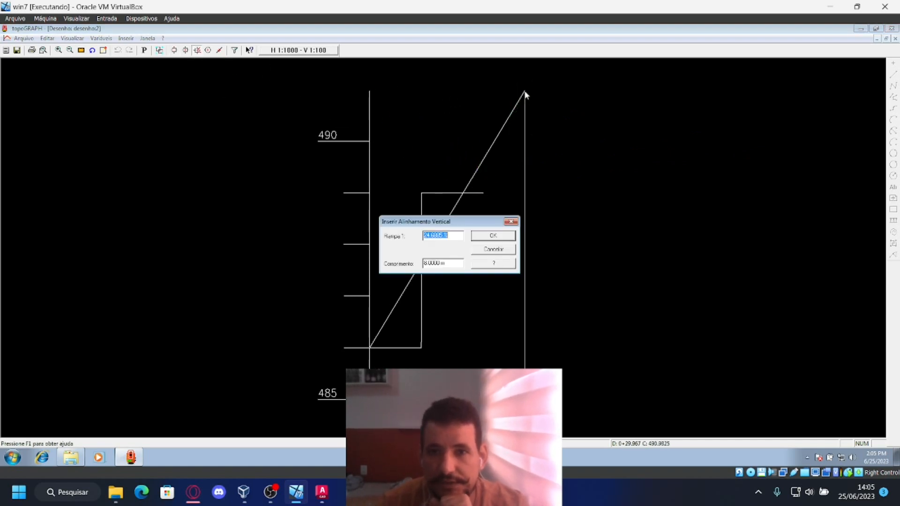
pyautogui.click(490, 239)
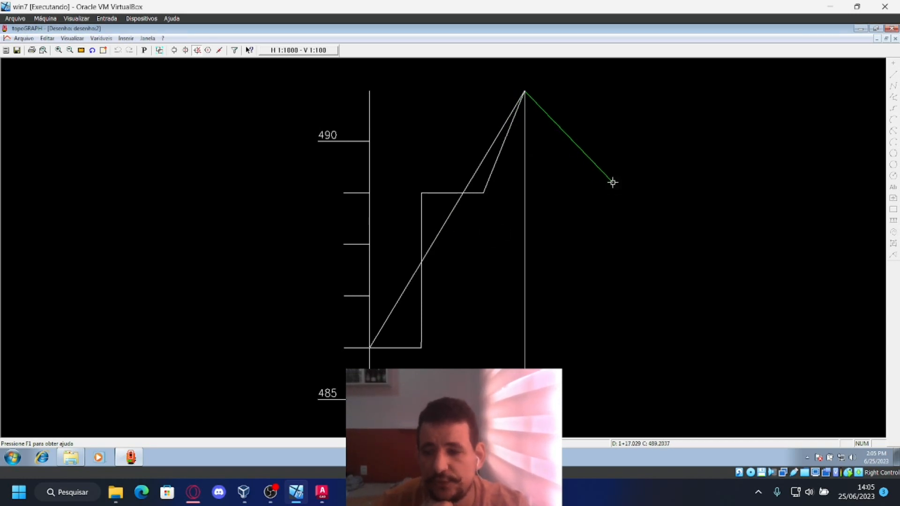
pyautogui.rightClick(613, 182)
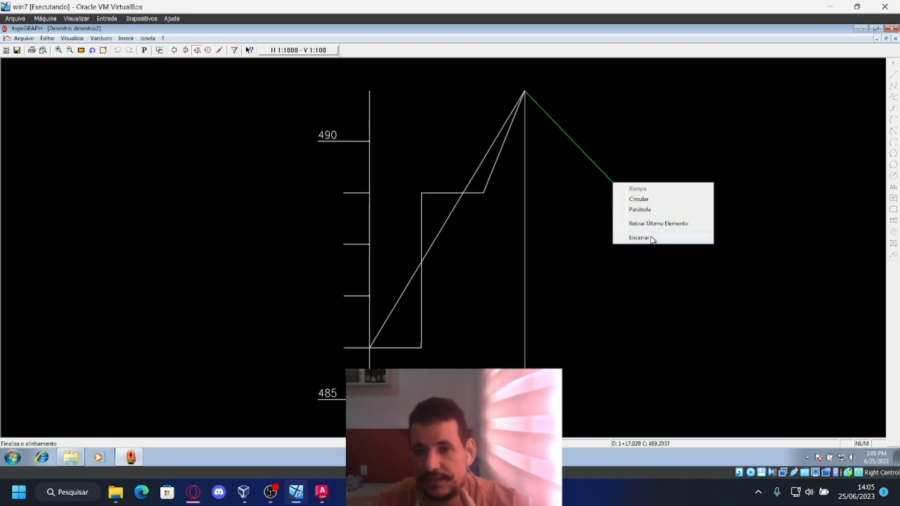
pyautogui.click(650, 238)
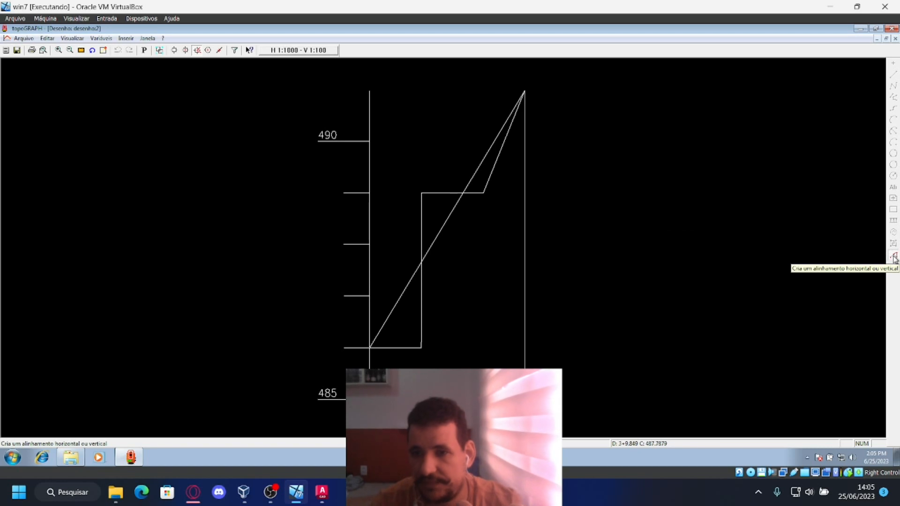
pyautogui.click(893, 257)
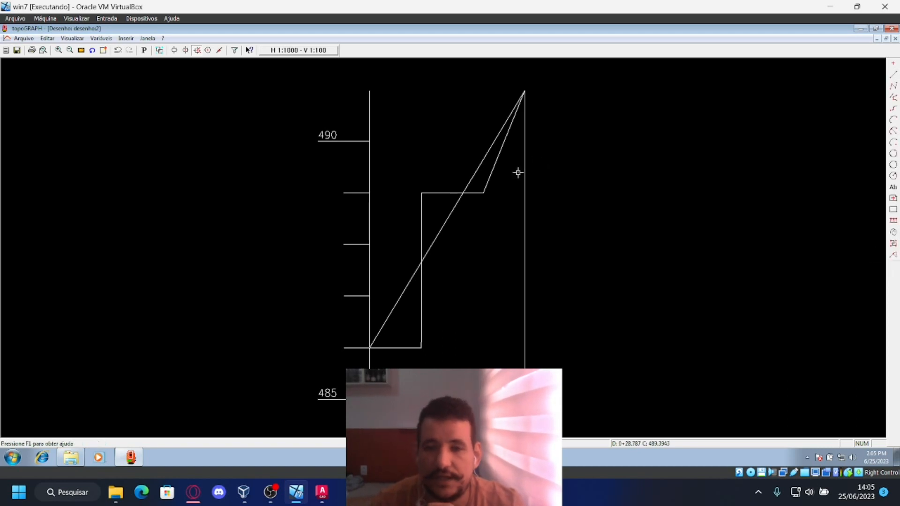
# - Save the stepped alignment as vertical curves named grade, linked to horizontal alignment CH with a simple lane, and close the drawing
pyautogui.click(490, 179)
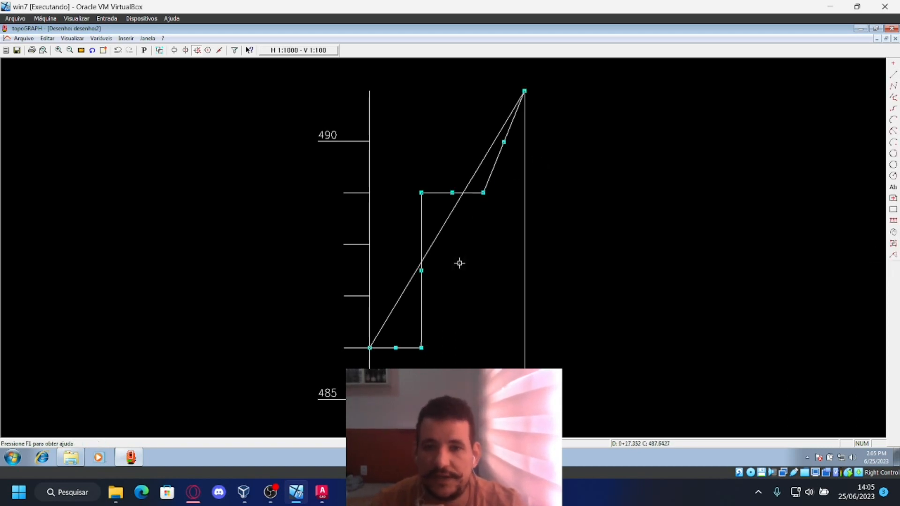
pyautogui.click(24, 38)
pyautogui.moveTo(71, 84)
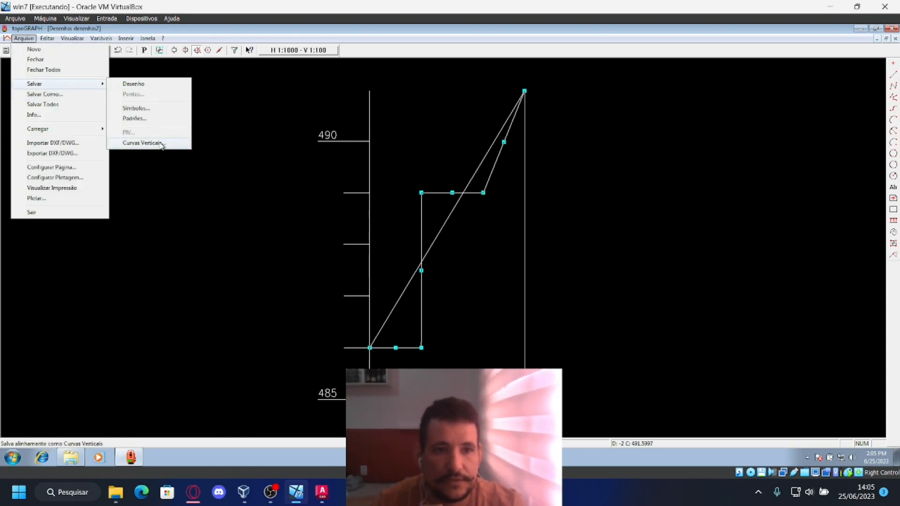
pyautogui.click(141, 143)
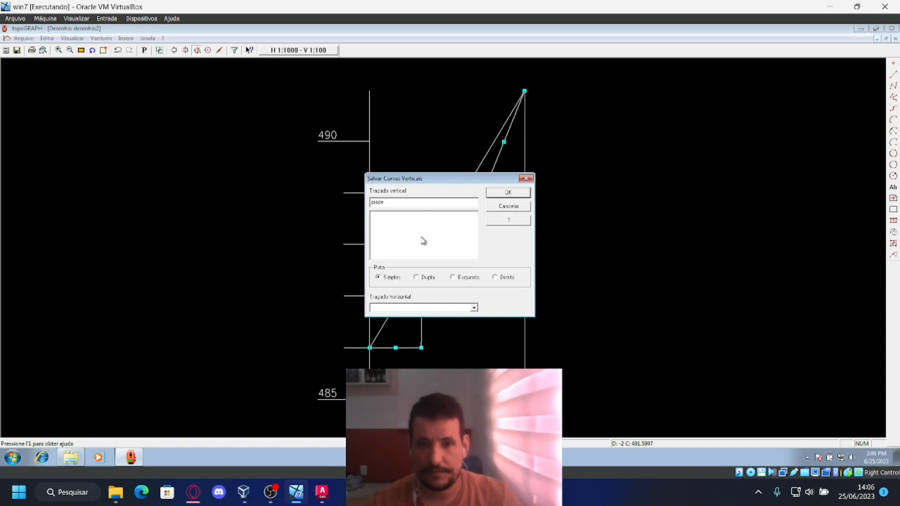
pyautogui.click(427, 308)
pyautogui.click(427, 316)
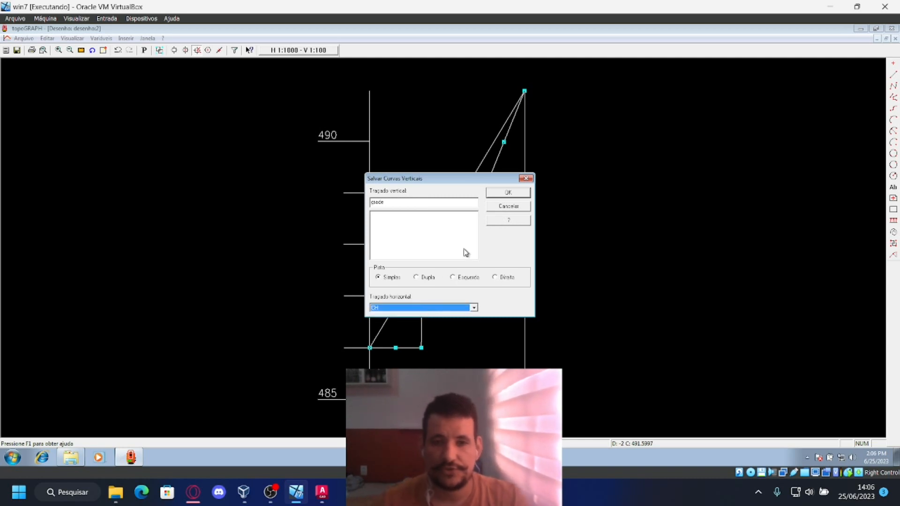
pyautogui.click(508, 193)
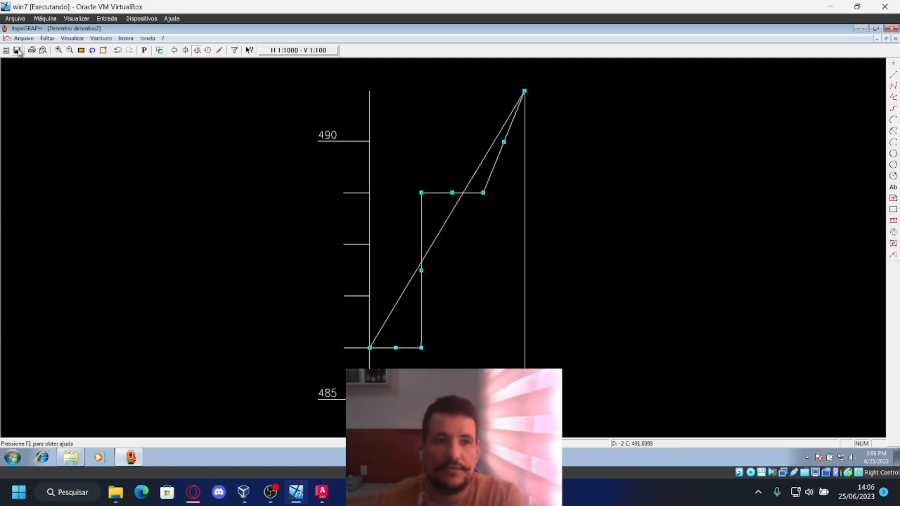
pyautogui.click(895, 39)
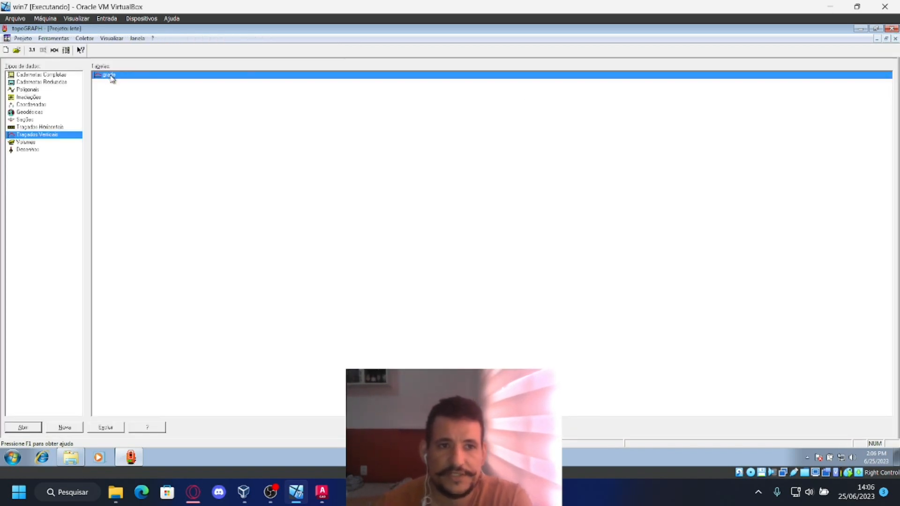
# - Calculate the curves of the grade vertical alignment to fill its station table, and close it
pyautogui.doubleClick(110, 75)
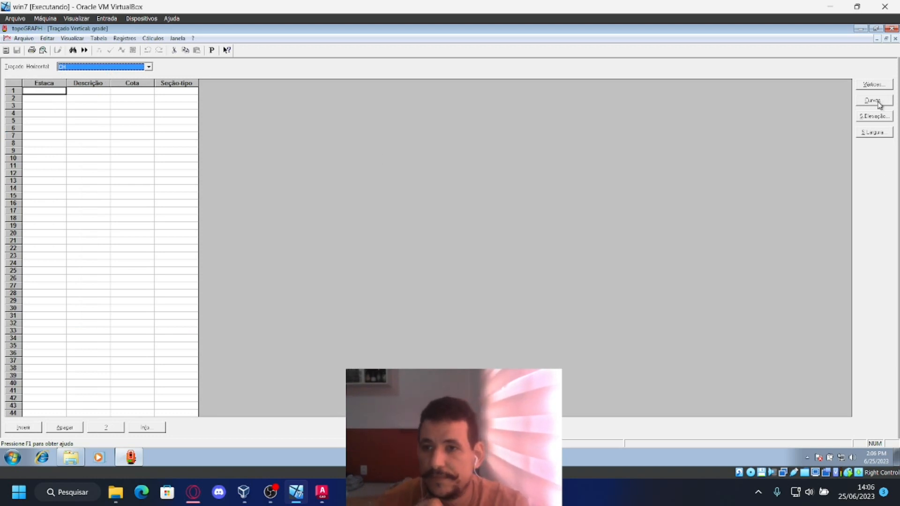
pyautogui.click(880, 102)
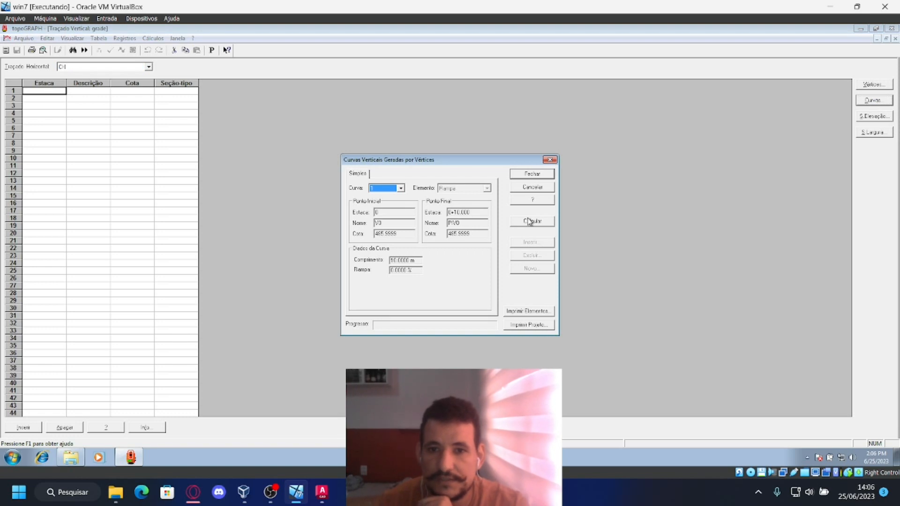
pyautogui.click(530, 222)
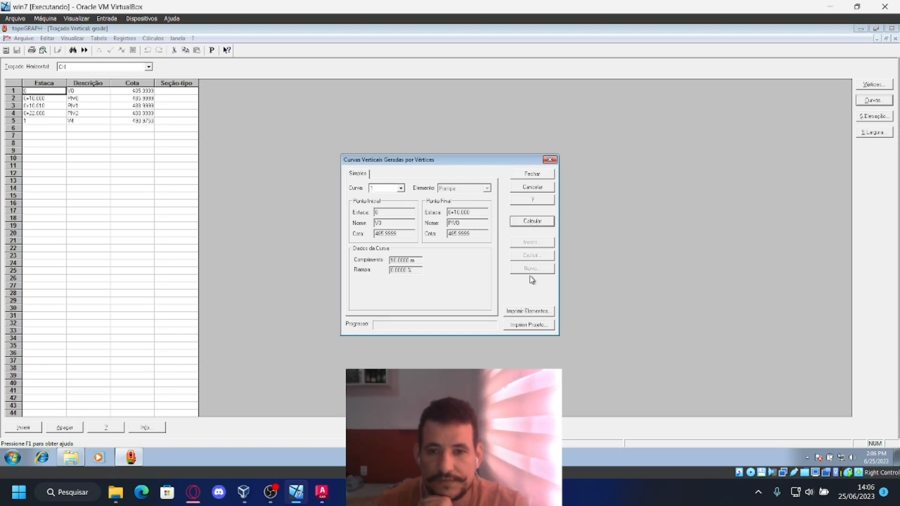
pyautogui.click(543, 174)
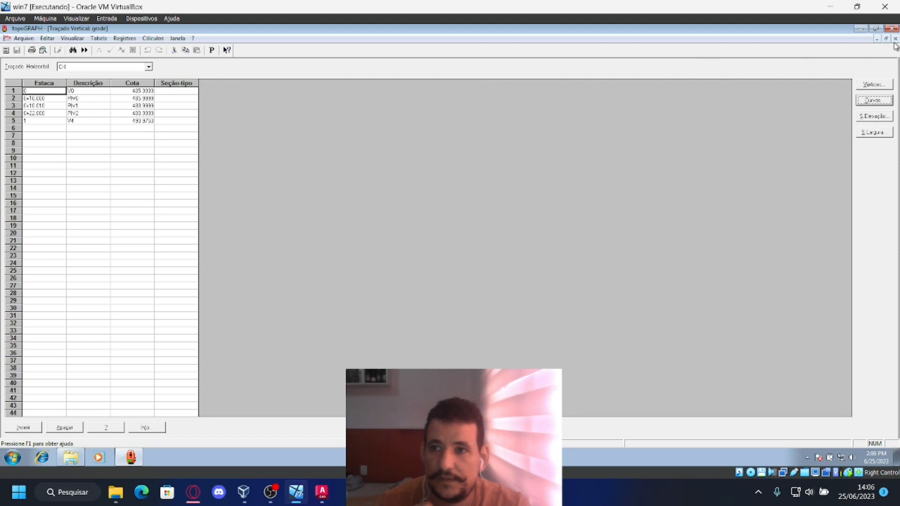
pyautogui.click(895, 38)
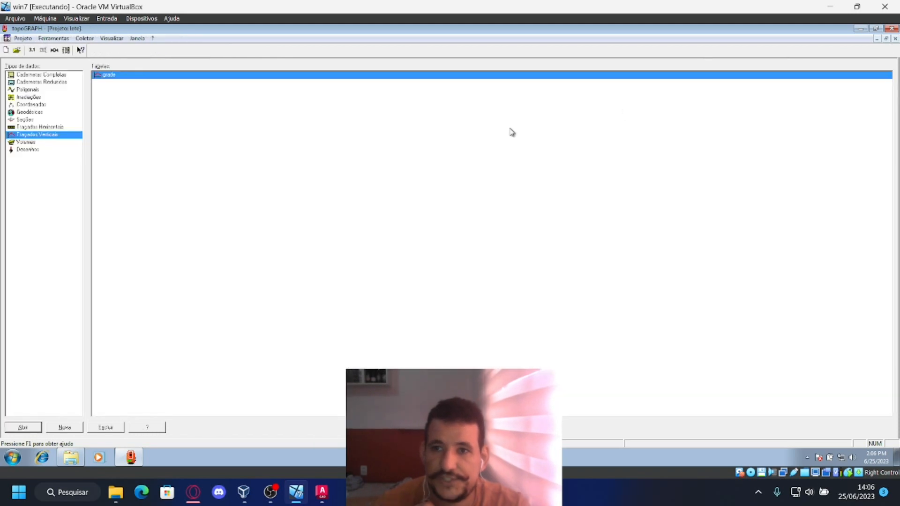
# - Calculate the elevations of the CH horizontal alignment from the drawing desenho using point interpolation, and close its table
pyautogui.click(39, 128)
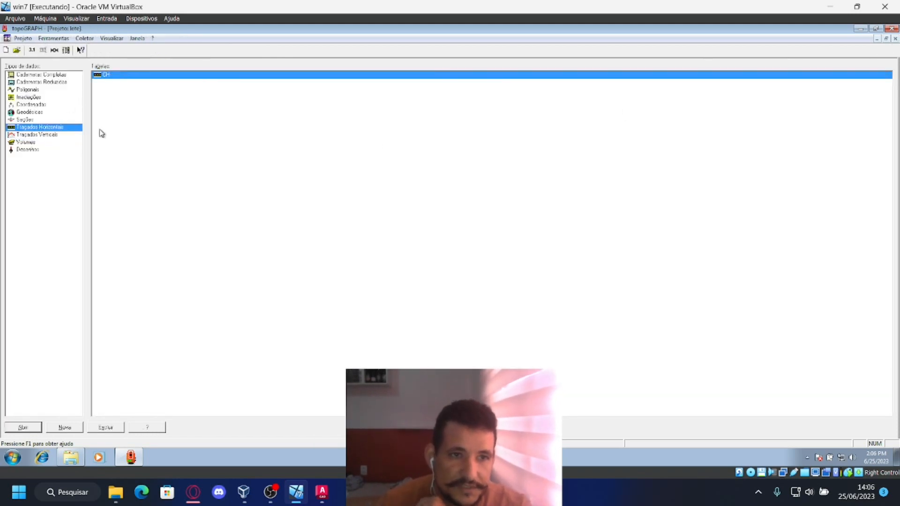
pyautogui.doubleClick(116, 77)
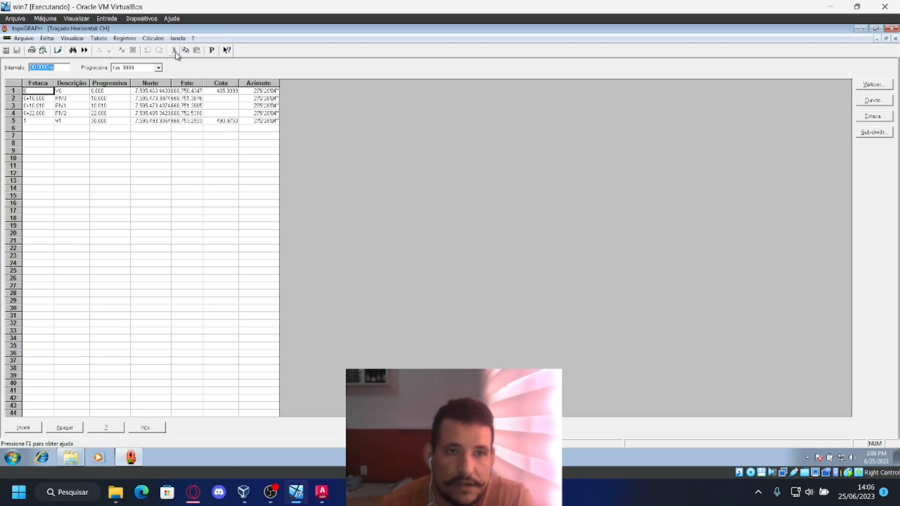
pyautogui.click(151, 38)
pyautogui.click(167, 54)
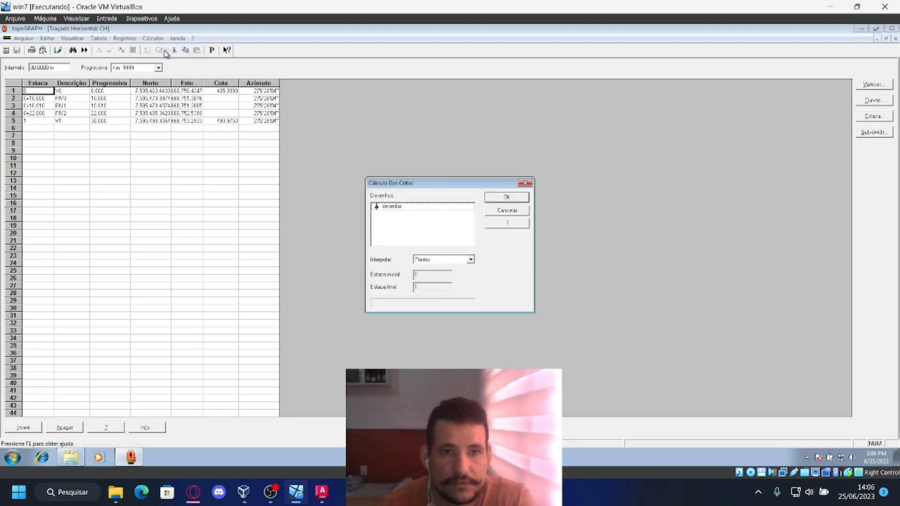
pyautogui.click(406, 207)
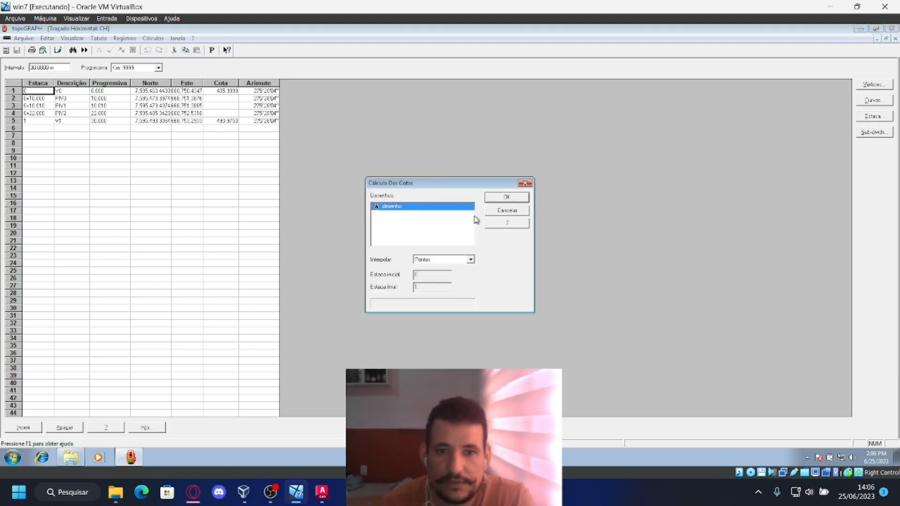
pyautogui.click(518, 197)
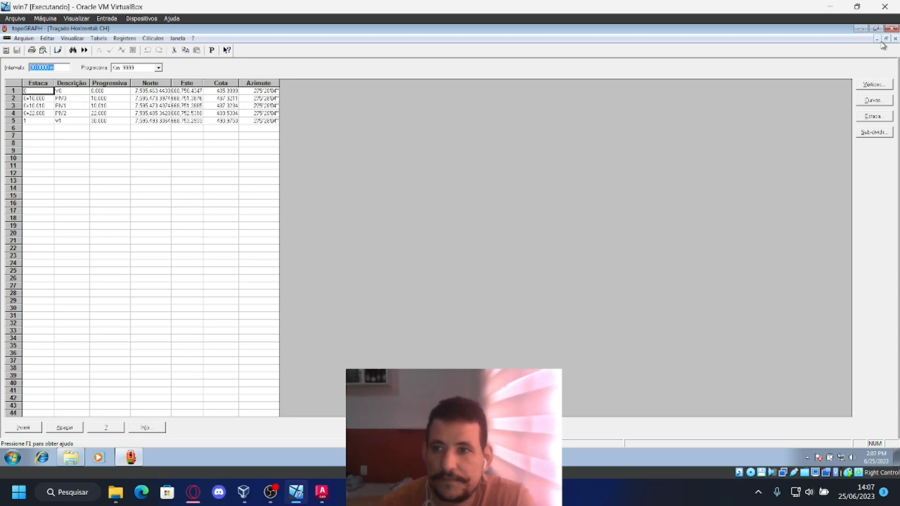
pyautogui.click(895, 39)
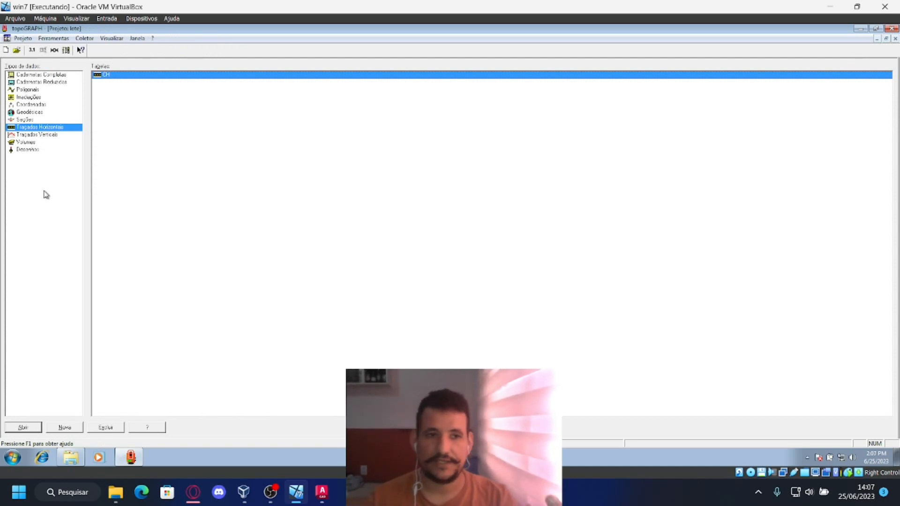
pyautogui.click(50, 136)
pyautogui.doubleClick(50, 138)
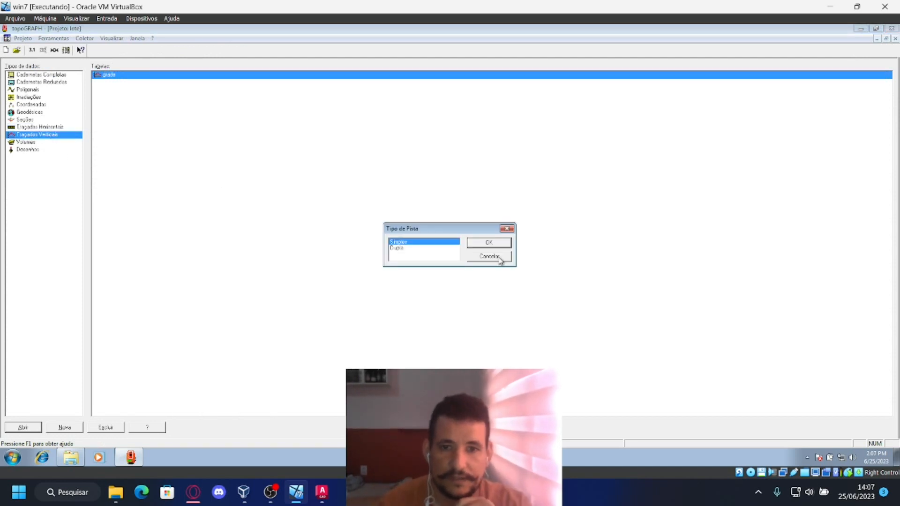
pyautogui.click(490, 244)
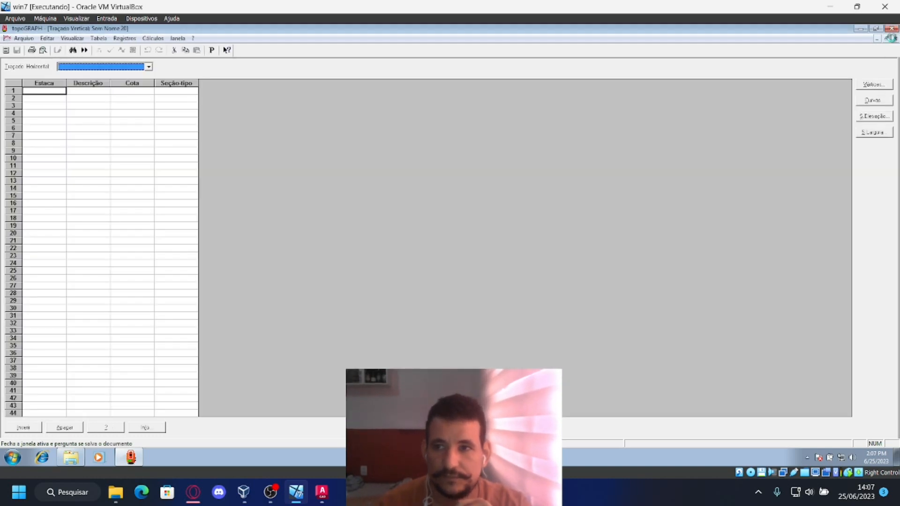
pyautogui.click(896, 39)
# - Open the grade vertical alignment, examine the section-type column of its station table, and close it
pyautogui.doubleClick(106, 76)
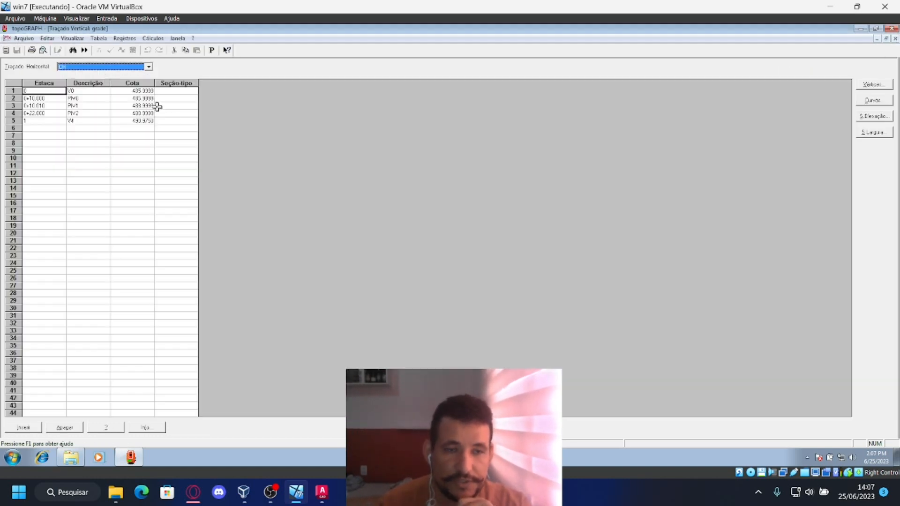
pyautogui.click(181, 91)
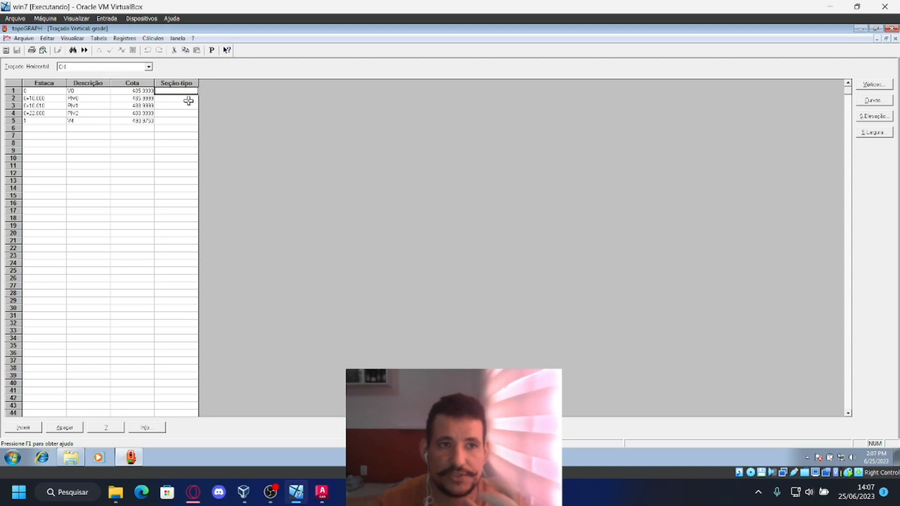
pyautogui.click(25, 40)
pyautogui.click(363, 67)
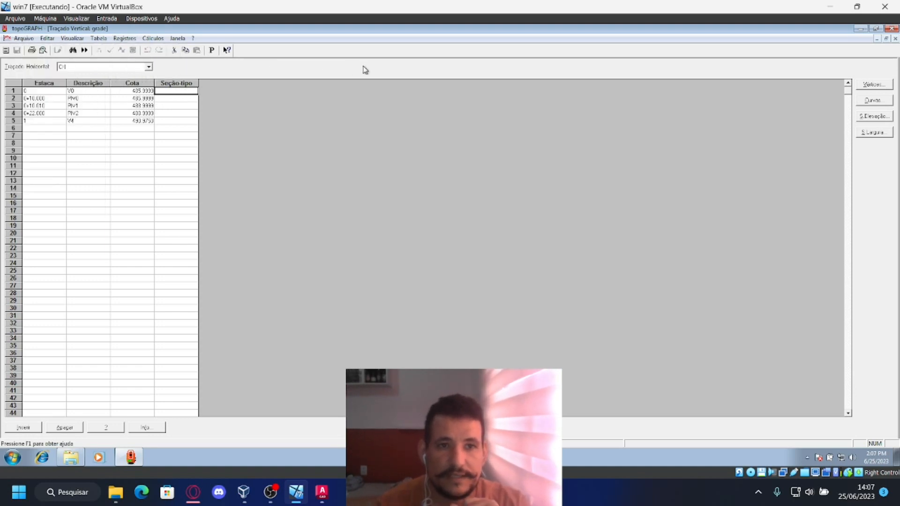
pyautogui.click(896, 38)
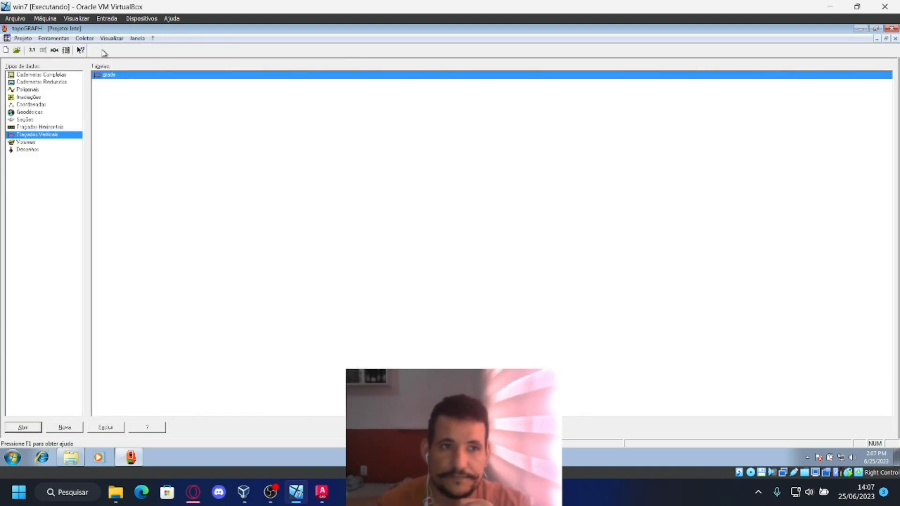
pyautogui.click(22, 39)
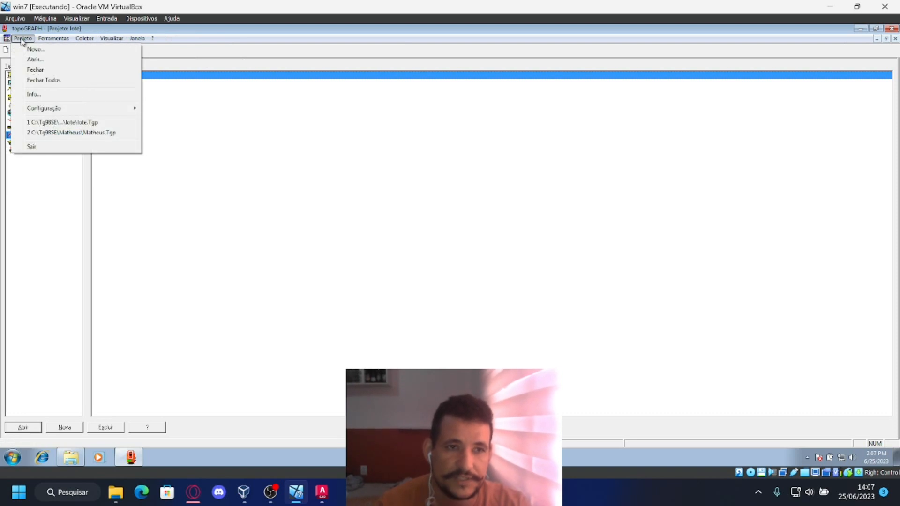
pyautogui.moveTo(69, 111)
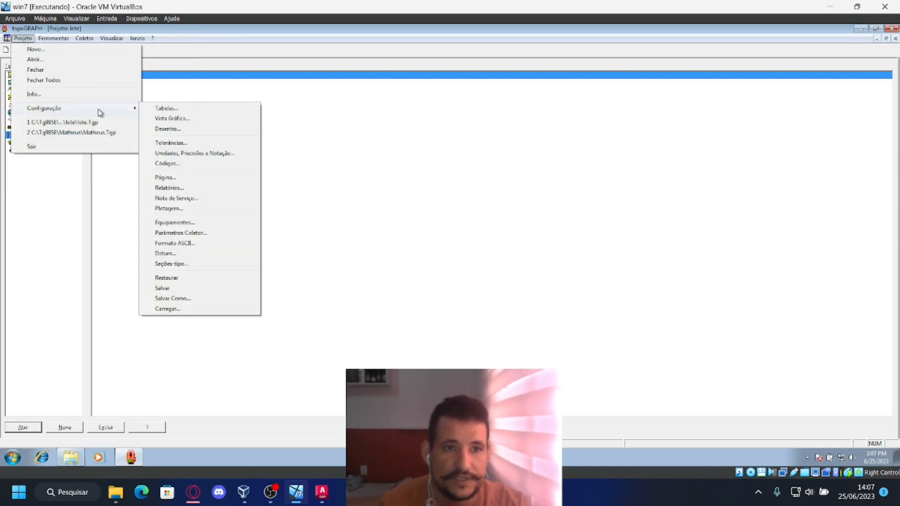
pyautogui.click(193, 266)
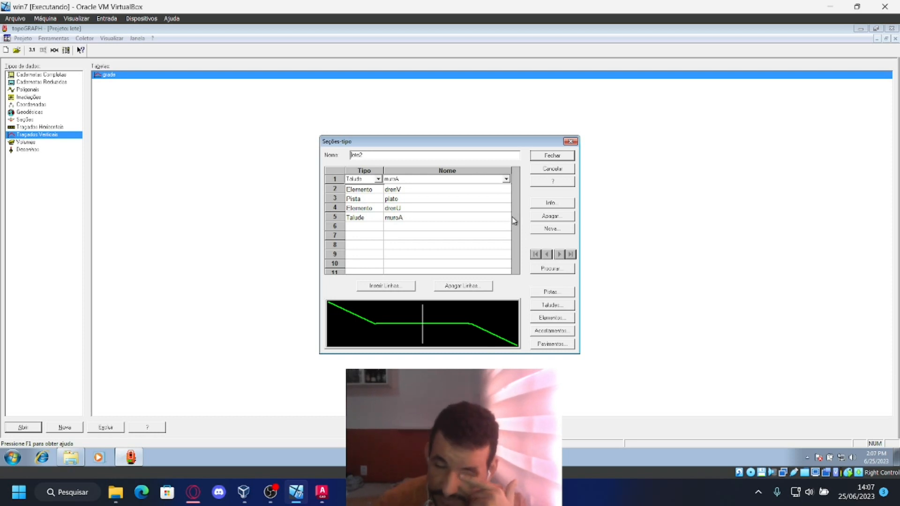
pyautogui.moveTo(388, 155); pyautogui.dragTo(352, 156)
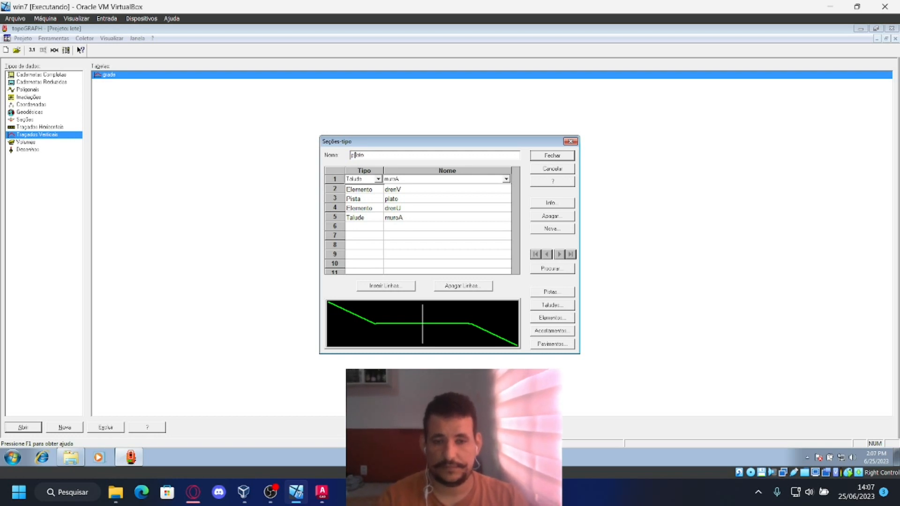
pyautogui.press('BackSpace')
pyautogui.write('ferr')
pyautogui.press('BackSpace')
pyautogui.press('BackSpace')
pyautogui.press('BackSpace')
pyautogui.press('BackSpace')
pyautogui.press('BackSpace')
pyautogui.press('BackSpace')
pyautogui.press('BackSpace')
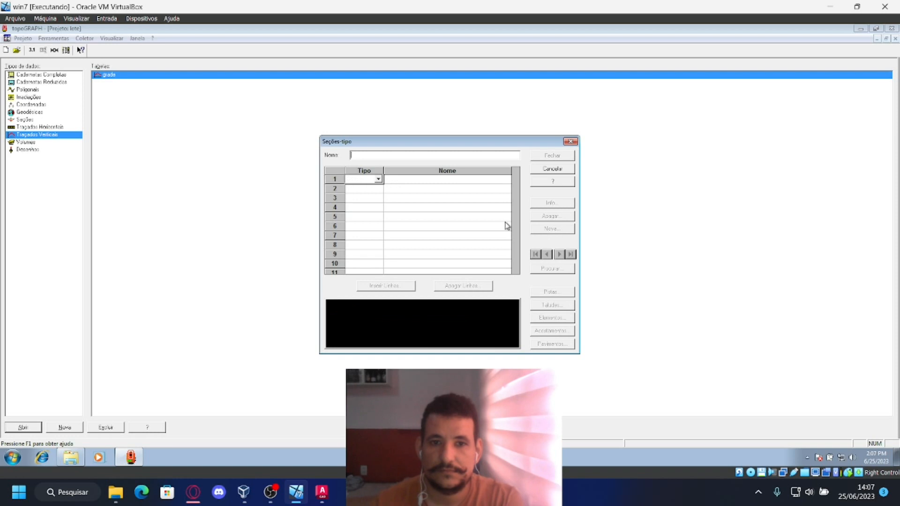
pyautogui.write('fe')
pyautogui.press('BackSpace')
pyautogui.press('BackSpace')
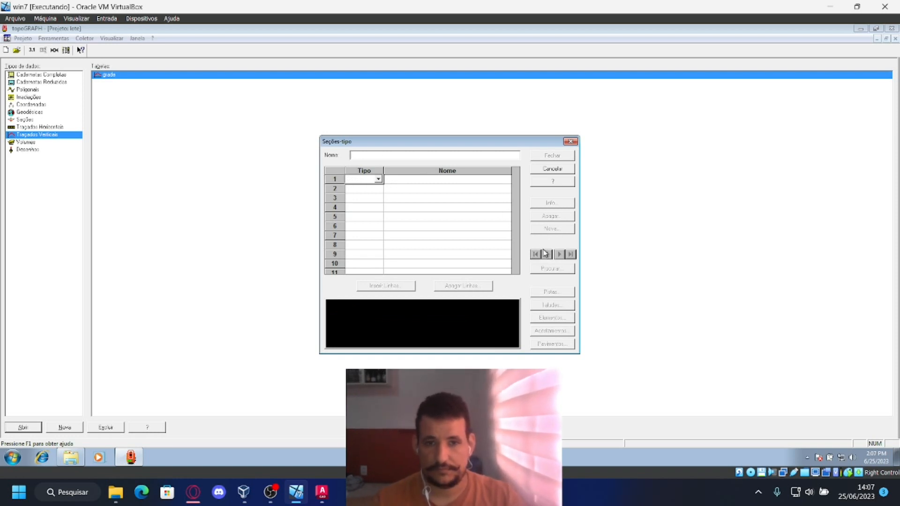
pyautogui.click(565, 169)
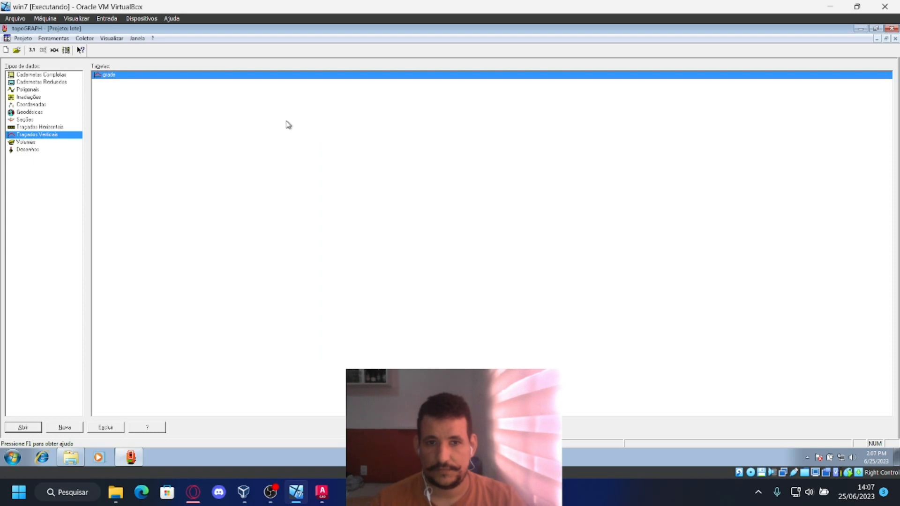
# - Create a new section type named terreno in the project's section-type configuration
pyautogui.click(23, 38)
pyautogui.moveTo(82, 109)
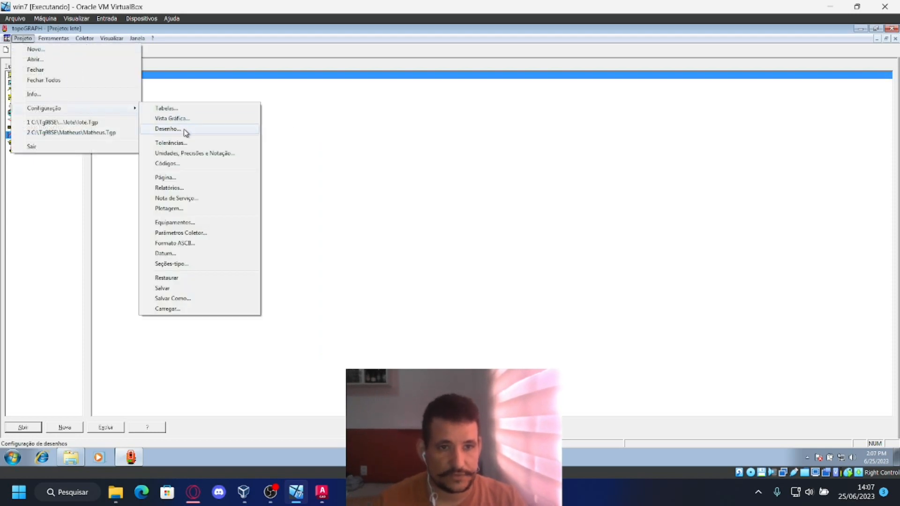
pyautogui.click(221, 264)
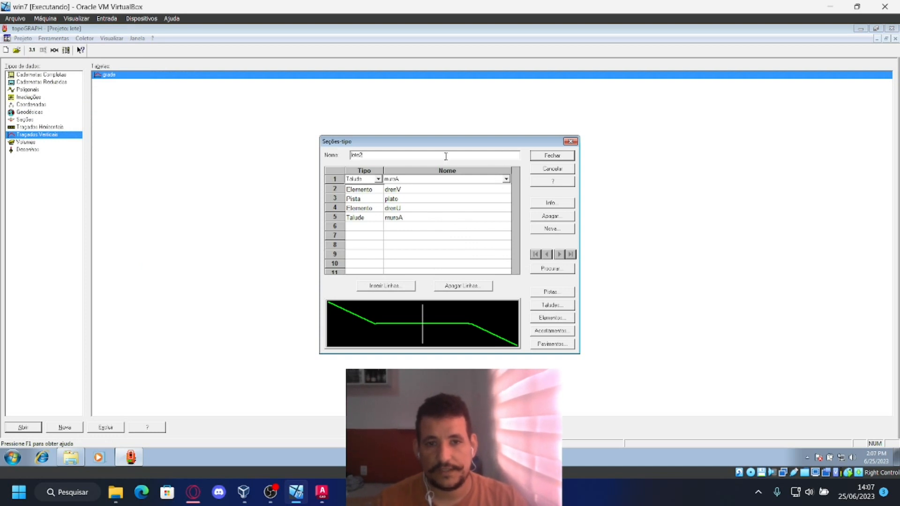
pyautogui.click(558, 233)
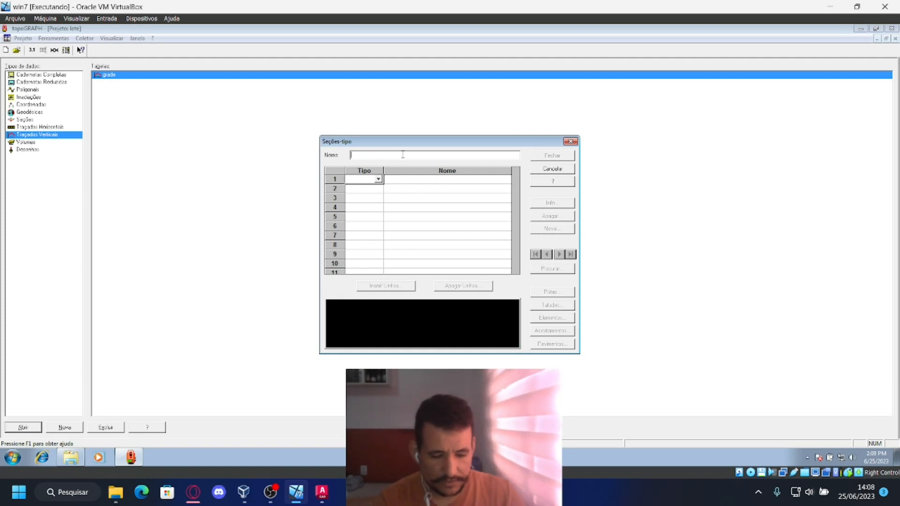
pyautogui.write('terreno')
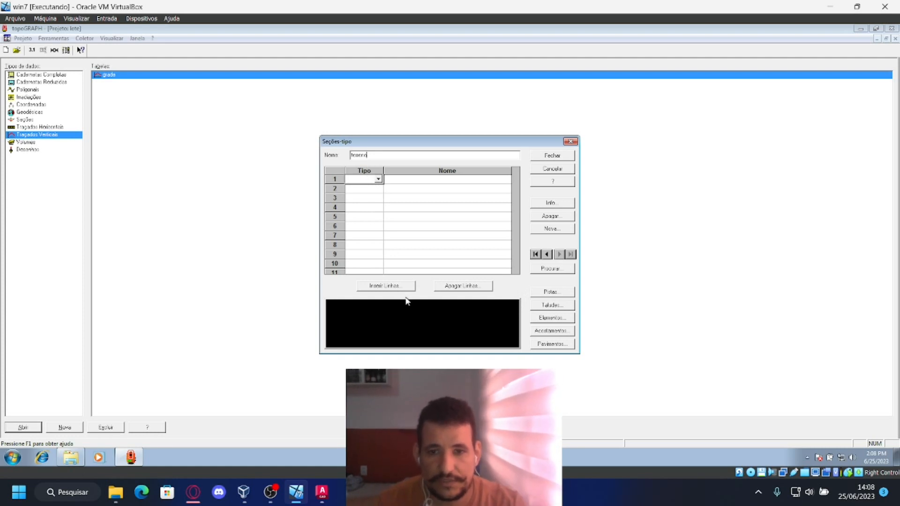
# - Examine the name and the cut dx and dy values of the existing muroA slope, and close its definition
pyautogui.click(551, 305)
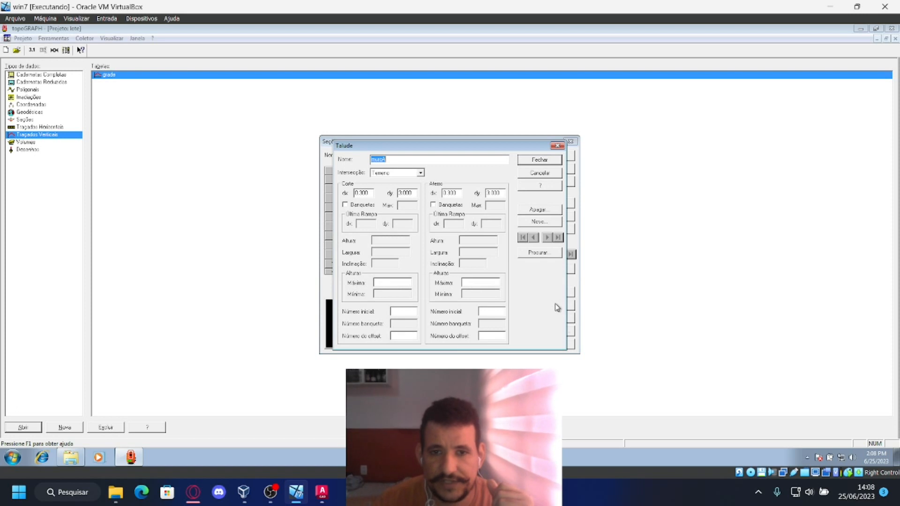
pyautogui.click(399, 162)
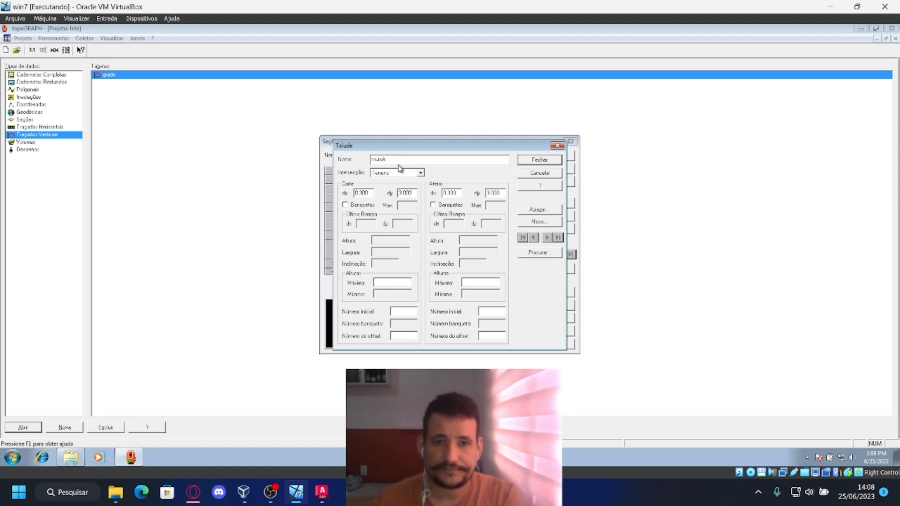
pyautogui.moveTo(369, 192); pyautogui.dragTo(346, 193)
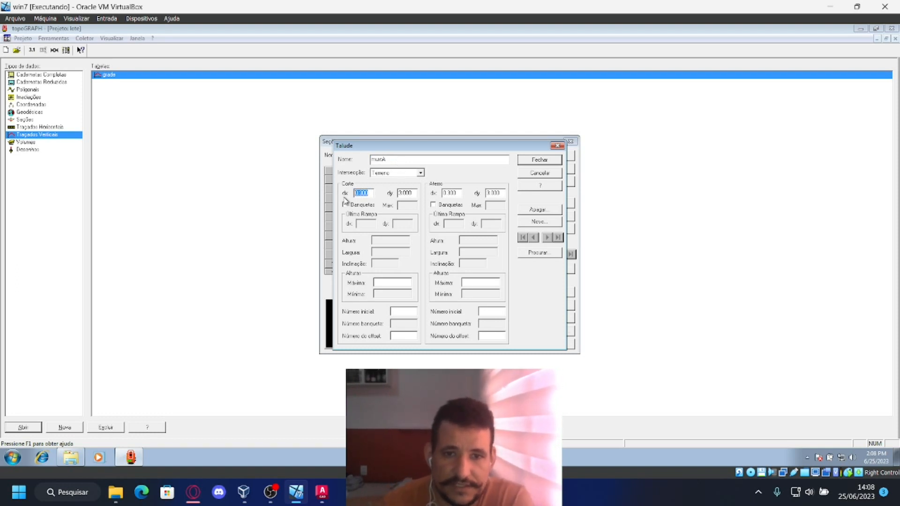
pyautogui.moveTo(416, 193); pyautogui.dragTo(395, 197)
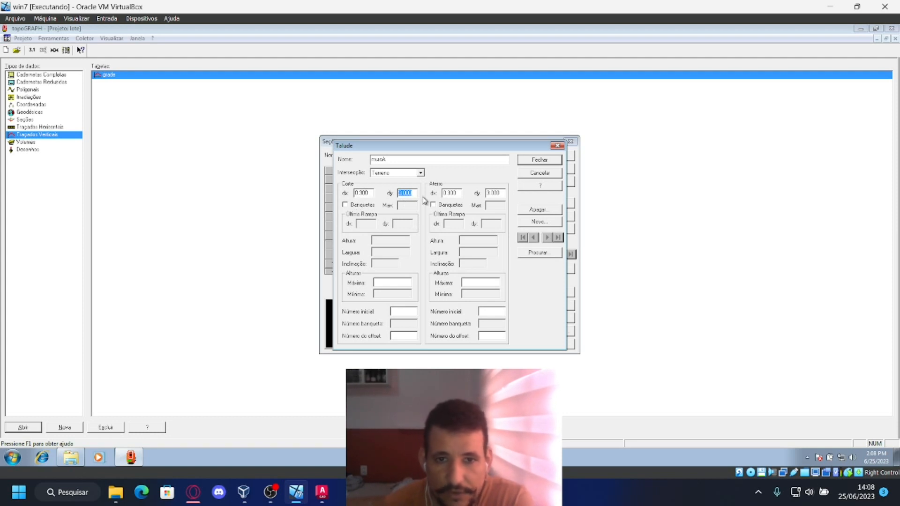
pyautogui.moveTo(373, 193); pyautogui.dragTo(343, 193)
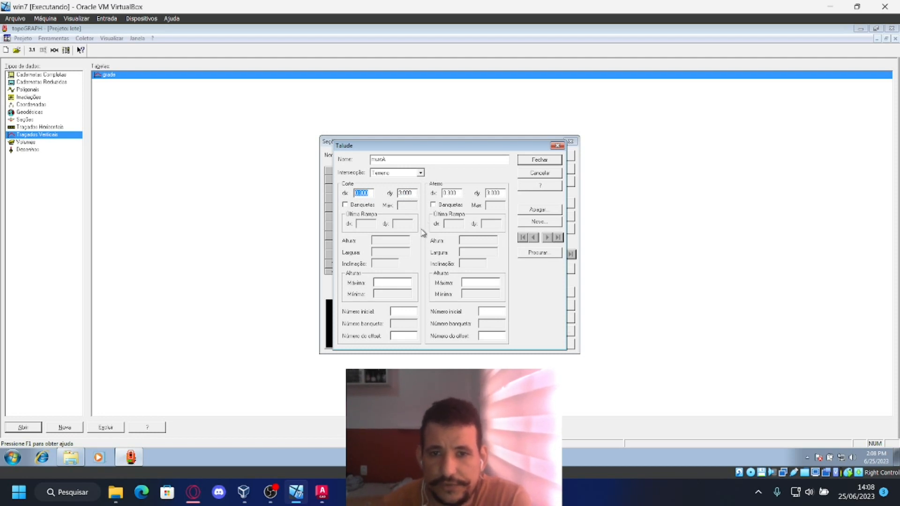
pyautogui.click(389, 159)
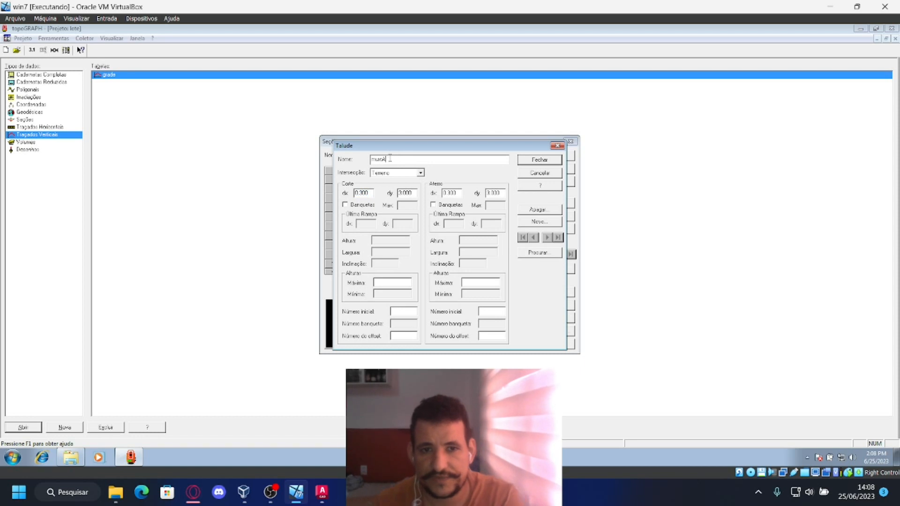
pyautogui.click(539, 159)
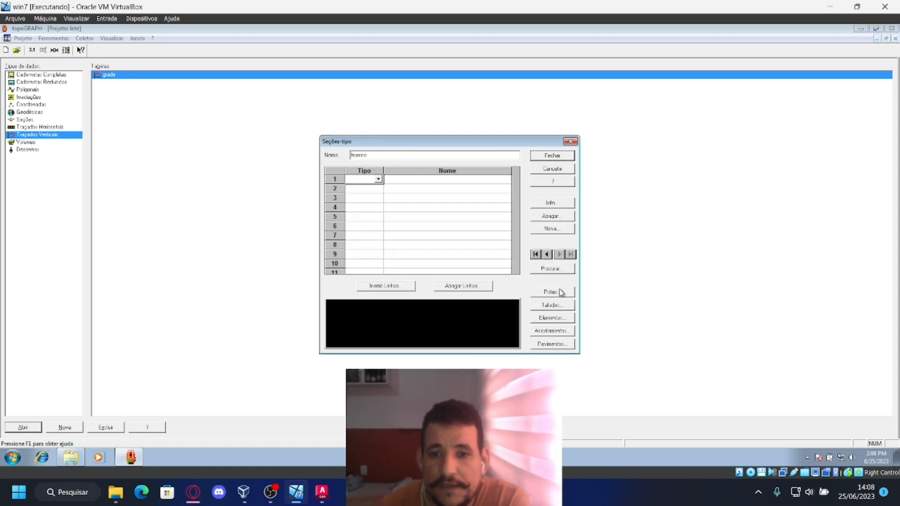
# - Create a new section element named drenagemV
pyautogui.click(558, 319)
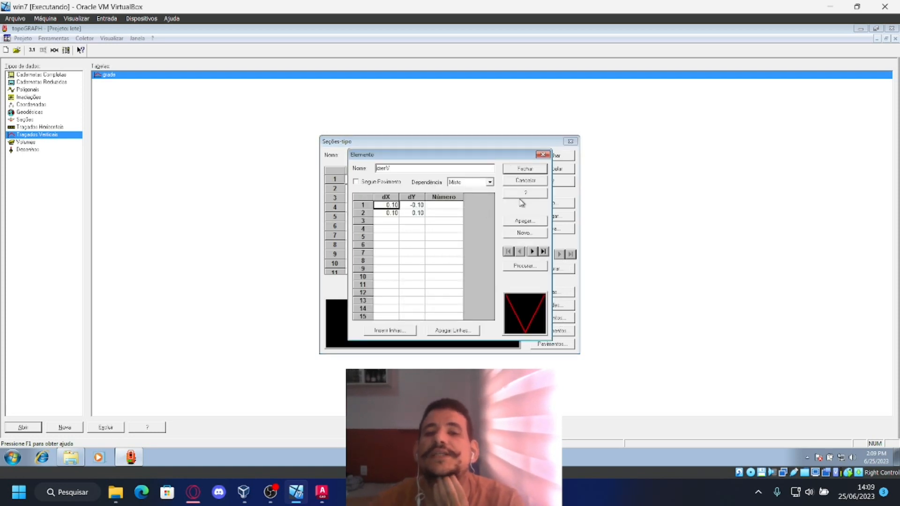
pyautogui.click(527, 233)
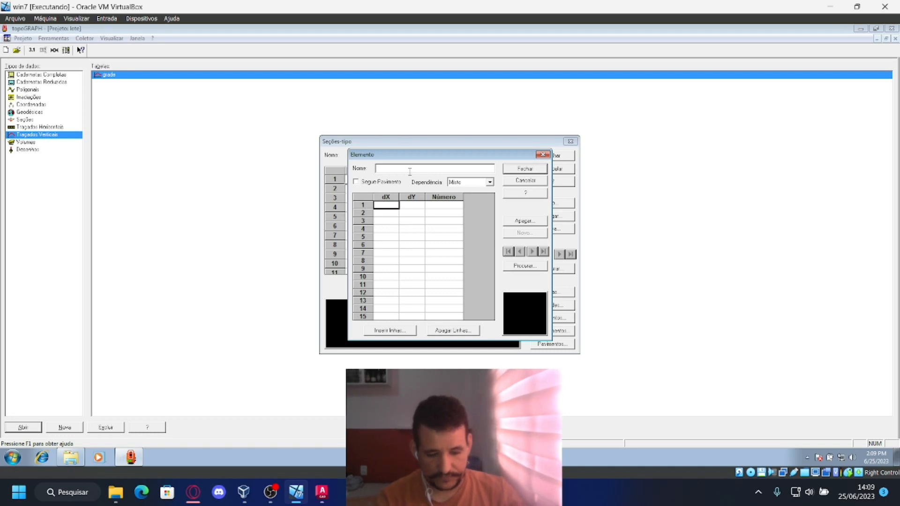
pyautogui.write('drenagemV')
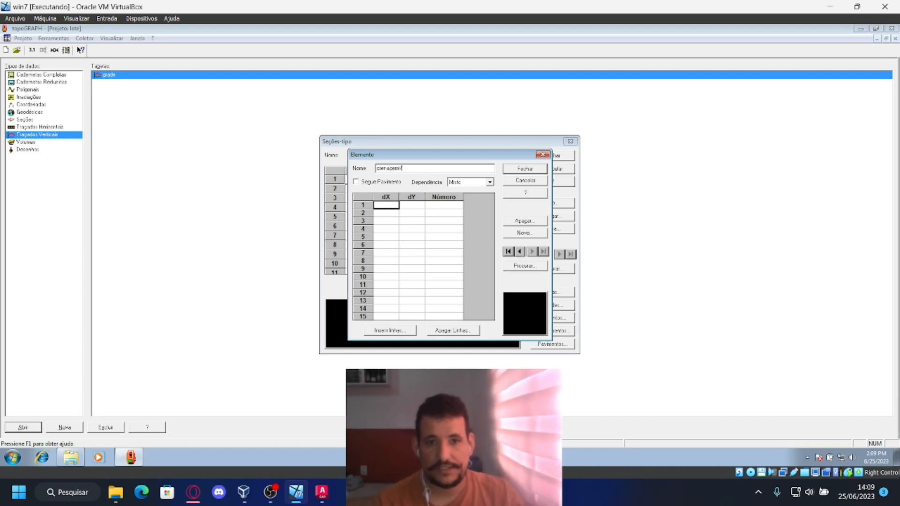
# - Define the V-shaped drain with dX 0.10 and dY -0.10 in row 1, and dX 0.10 and dY 0.10 in row 2
pyautogui.click(383, 205)
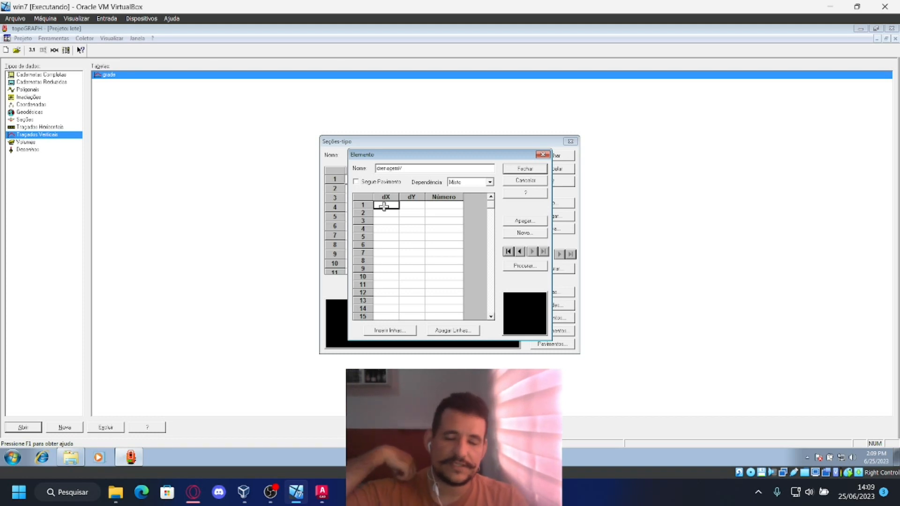
pyautogui.write('0')
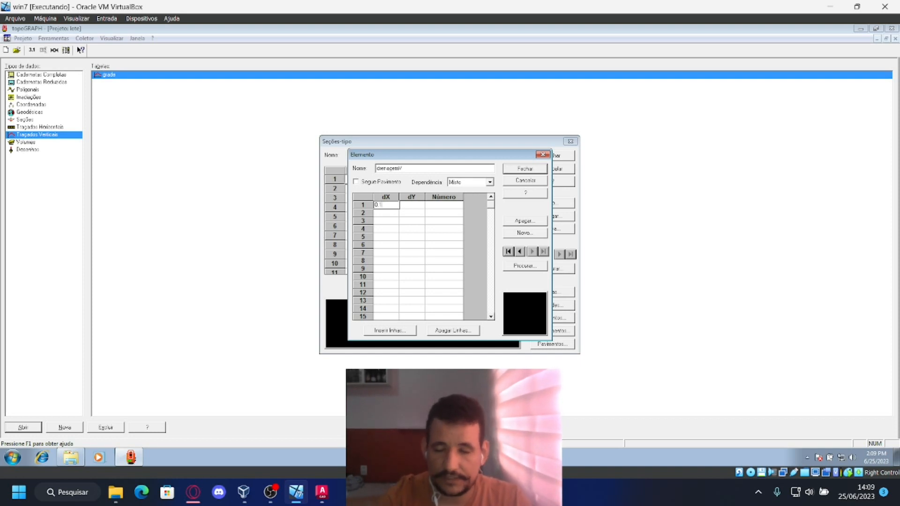
pyautogui.write('.10')
pyautogui.press('Tab')
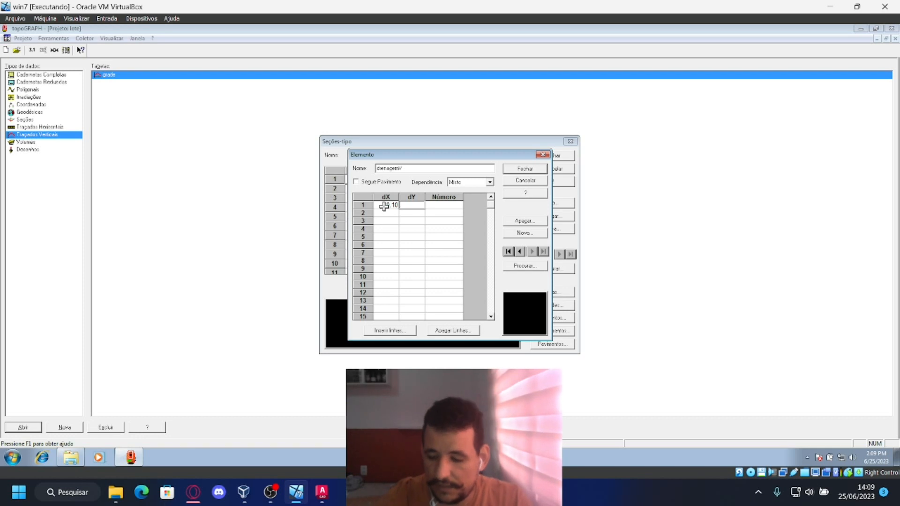
pyautogui.write('-0.10')
pyautogui.press('Tab')
pyautogui.press('Tab')
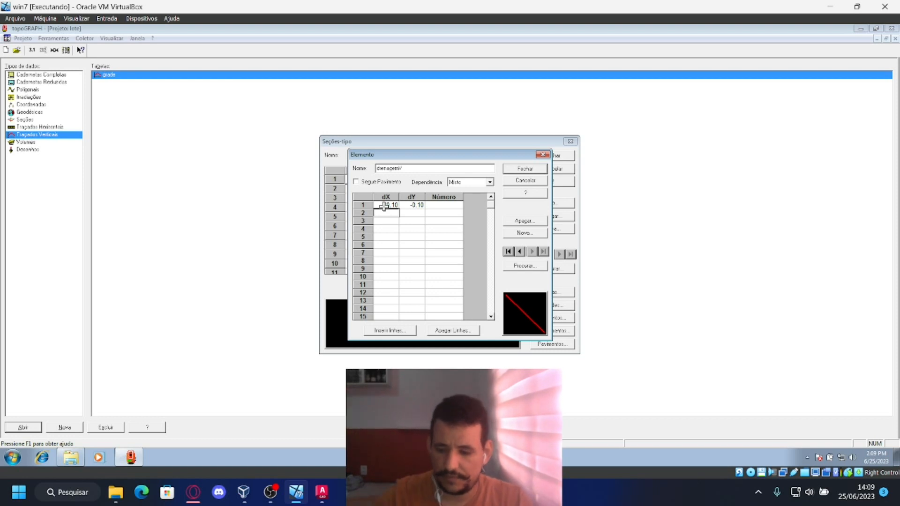
pyautogui.write('0.1')
pyautogui.press('Tab')
pyautogui.write('0.1')
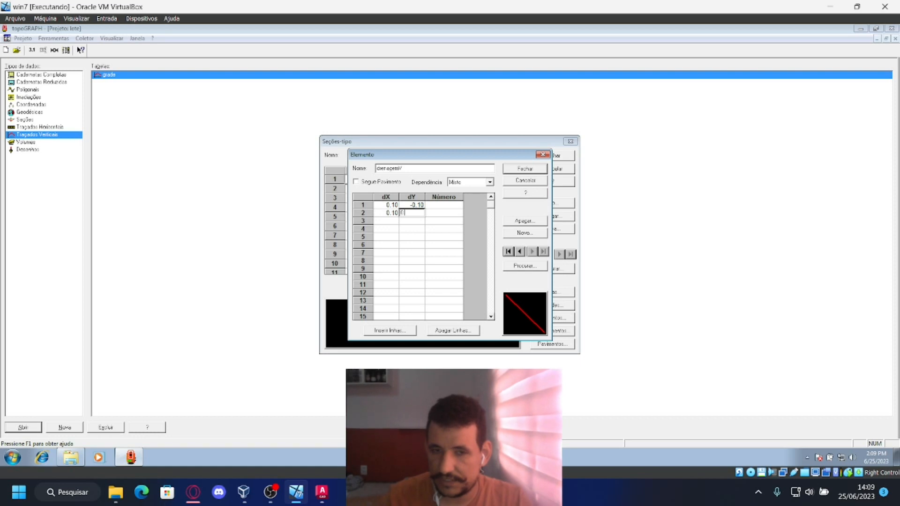
pyautogui.press('Tab')
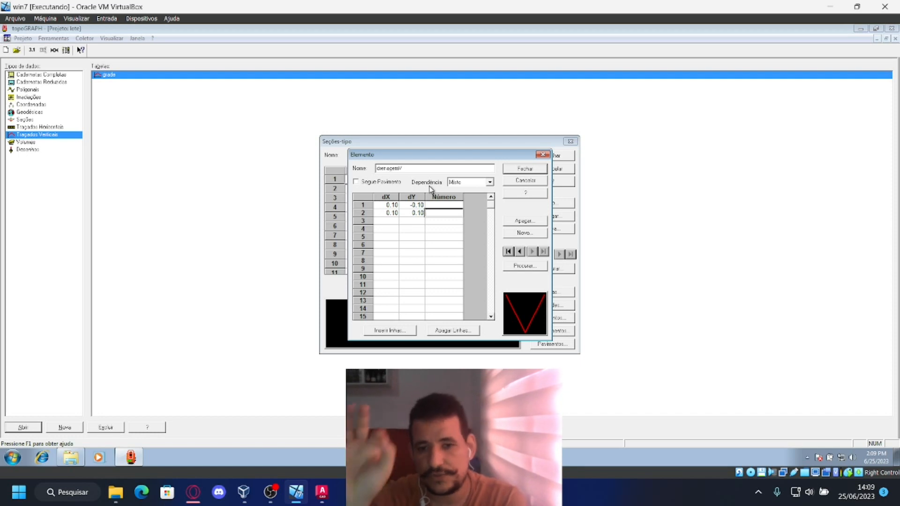
# - Create another section element named drenagemU
pyautogui.click(534, 234)
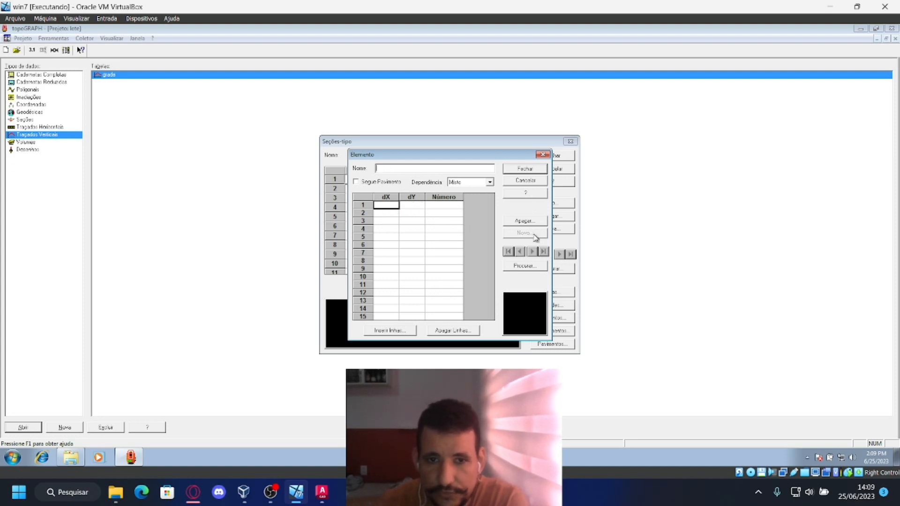
pyautogui.click(396, 172)
pyautogui.write('cercament')
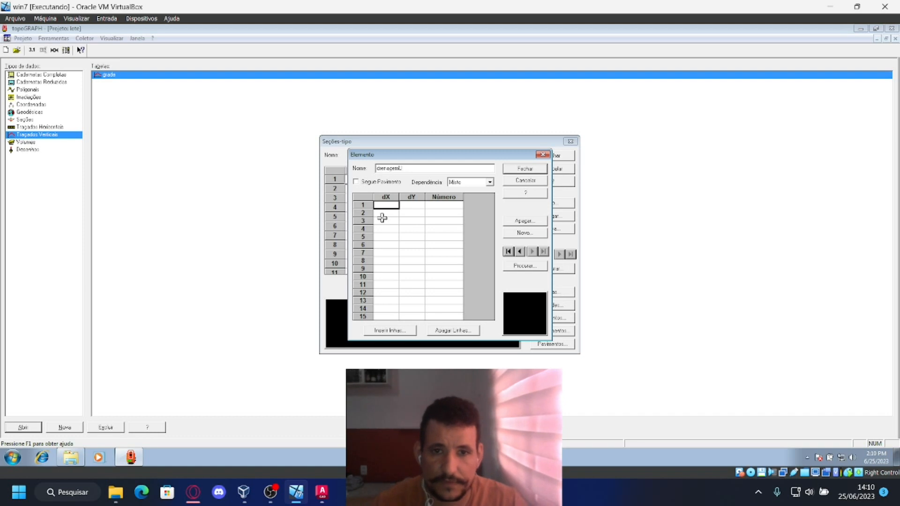
# - Define row 1 of the drenagemU element with dX 0.00 and dY -0.10
pyautogui.click(387, 205)
pyautogui.write('0')
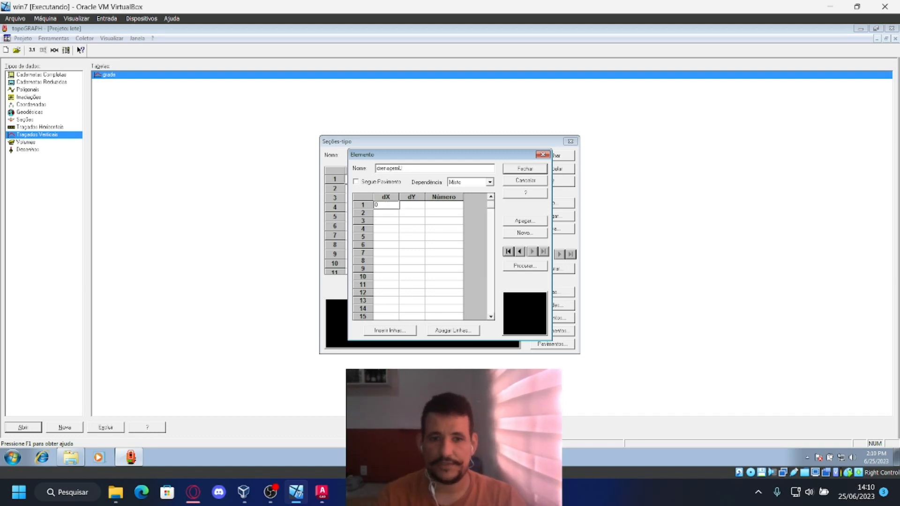
pyautogui.press('Tab')
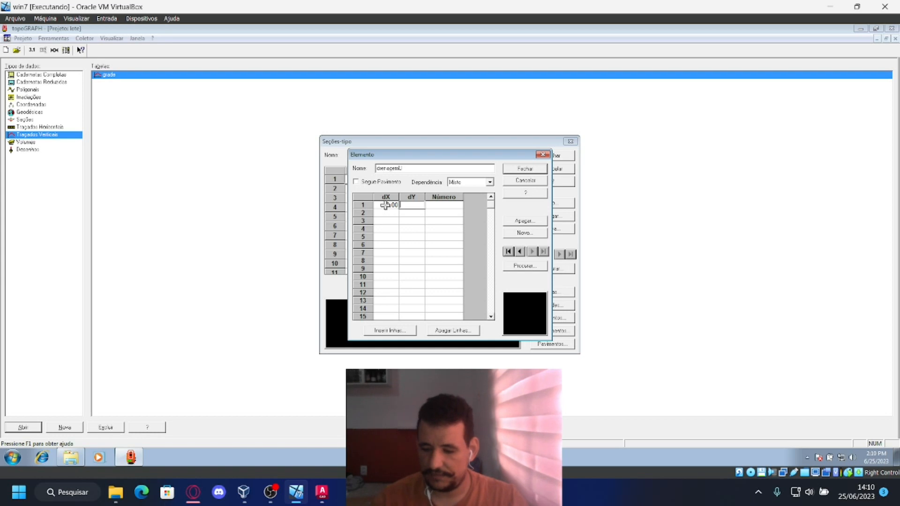
pyautogui.write('-0.1')
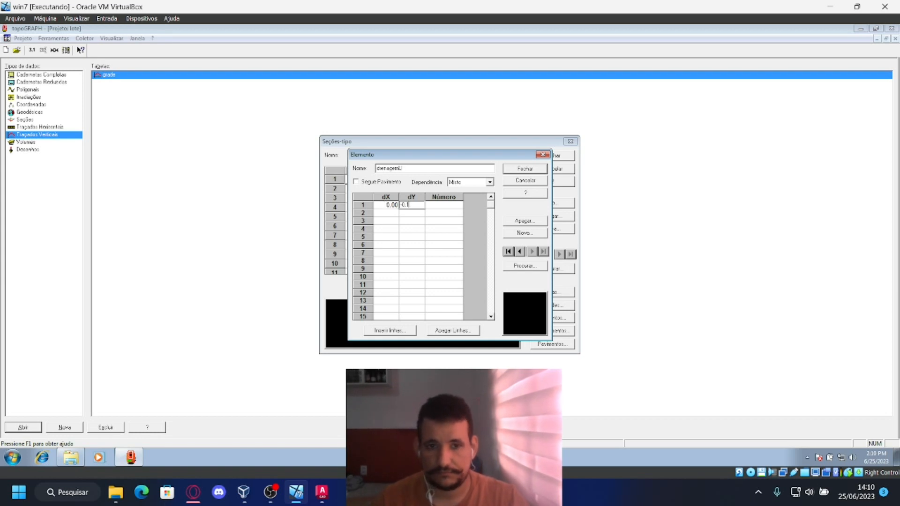
pyautogui.press('Tab')
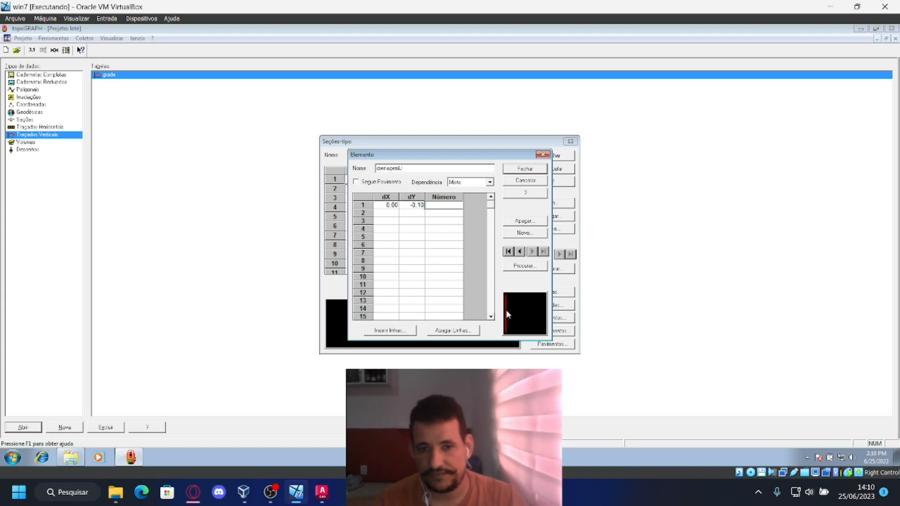
pyautogui.press('Tab')
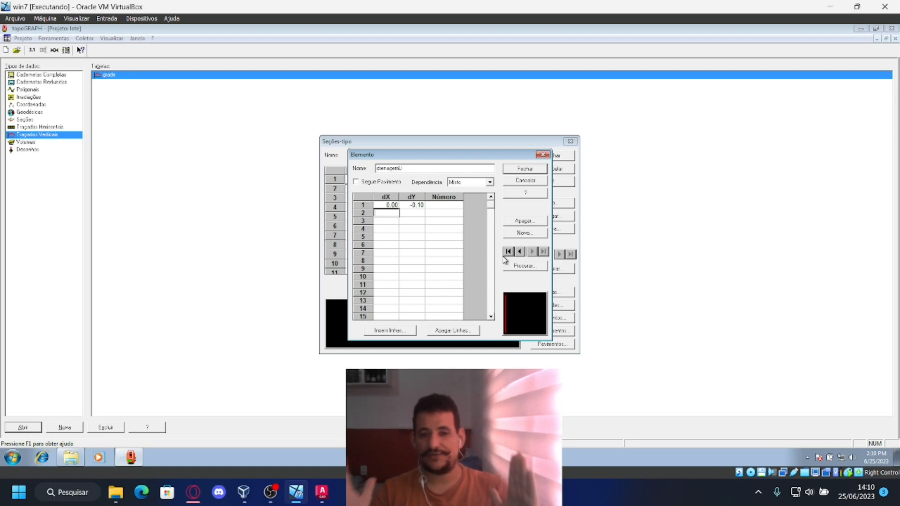
# - Define row 2 of the drenagemU element with dX 0.20 and dY 0.00
pyautogui.write('0.52')
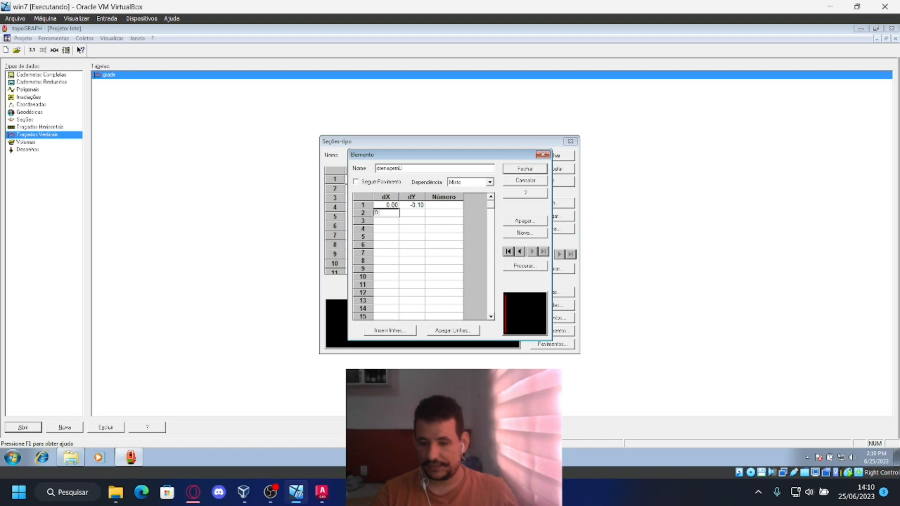
pyautogui.press('Tab')
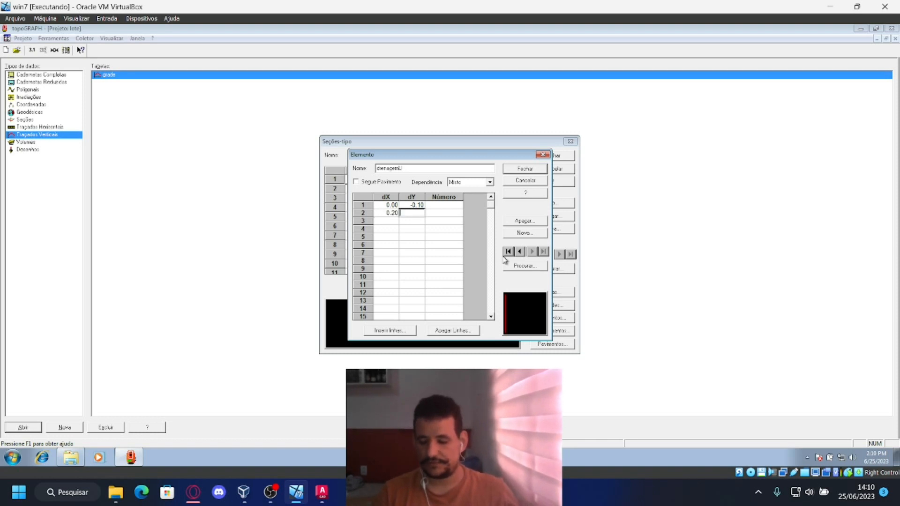
pyautogui.write('0')
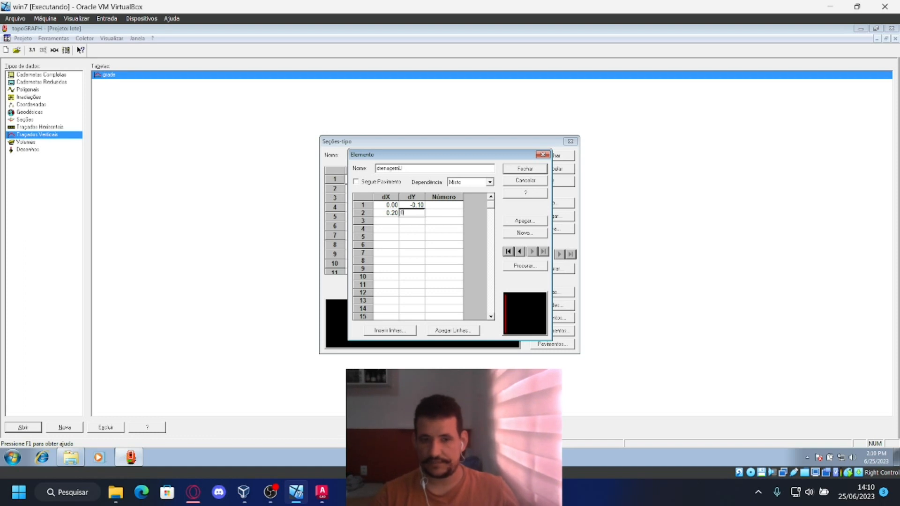
pyautogui.press('Tab')
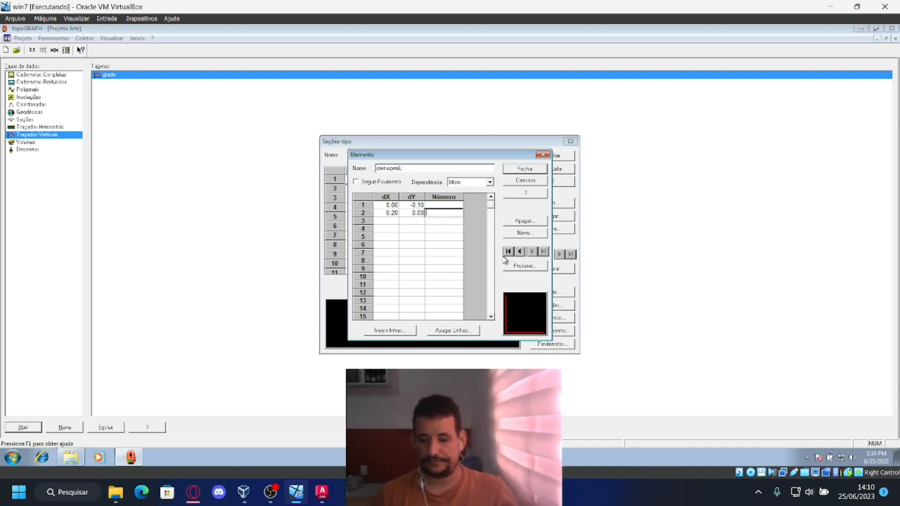
pyautogui.press('Tab')
pyautogui.press('Tab')
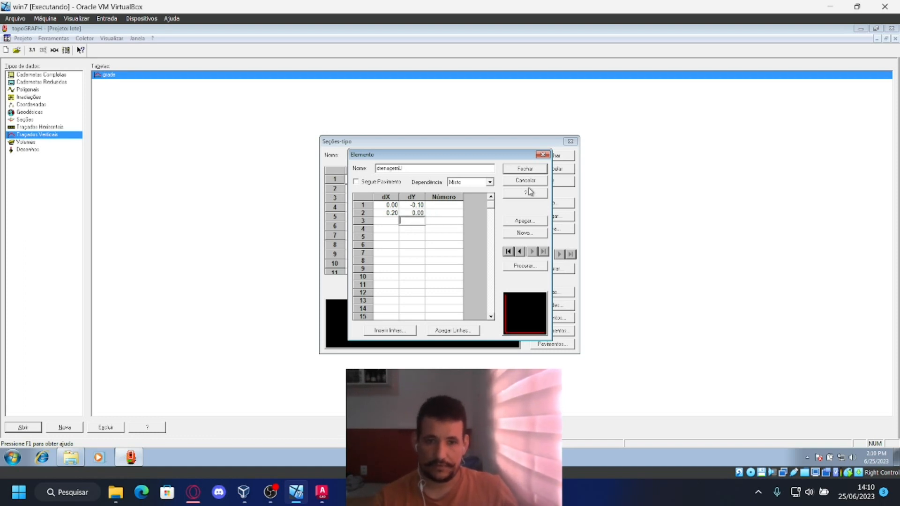
# - Complete the U-shaped drain with dX 0.00 and dY 0.10 in row 3, and close the element definition
pyautogui.click(388, 220)
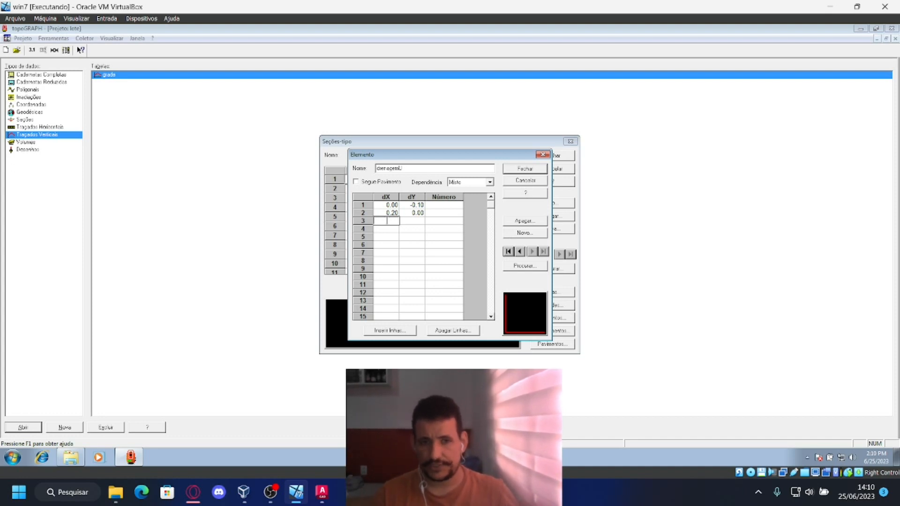
pyautogui.write('0')
pyautogui.press('Tab')
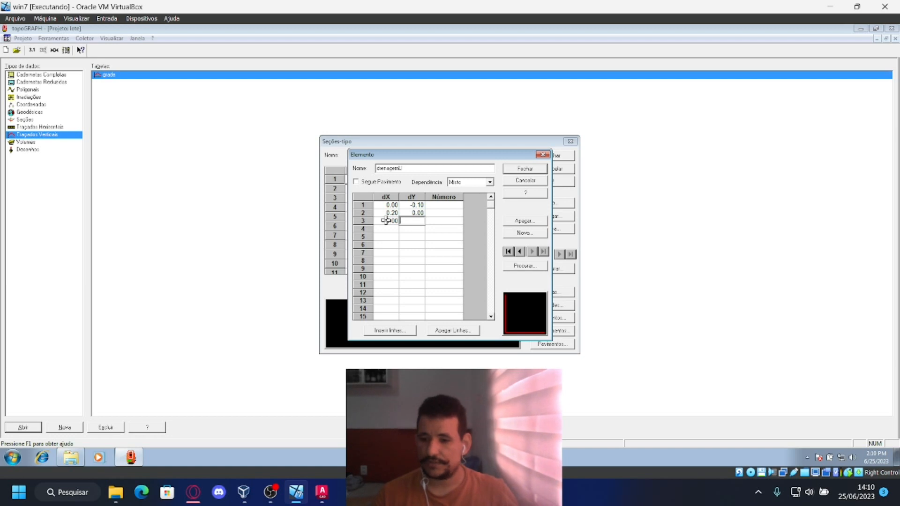
pyautogui.write('0.1')
pyautogui.press('Tab')
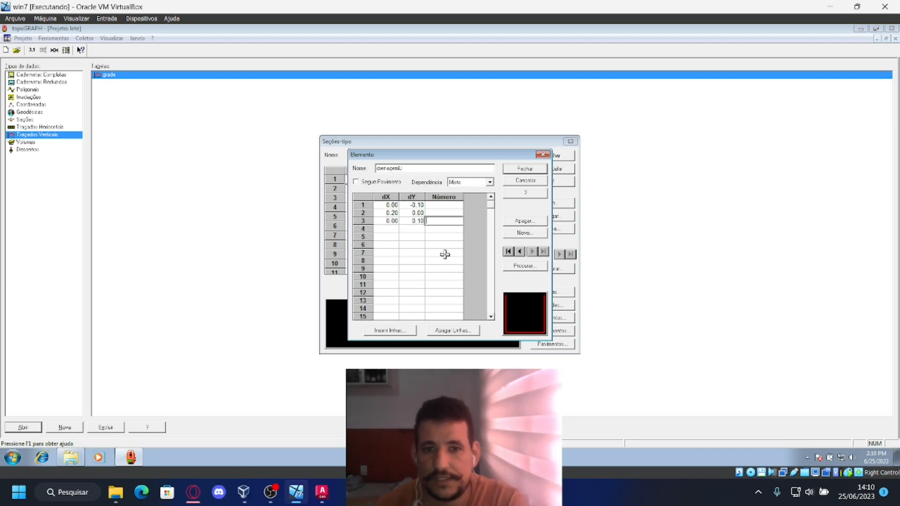
pyautogui.click(533, 171)
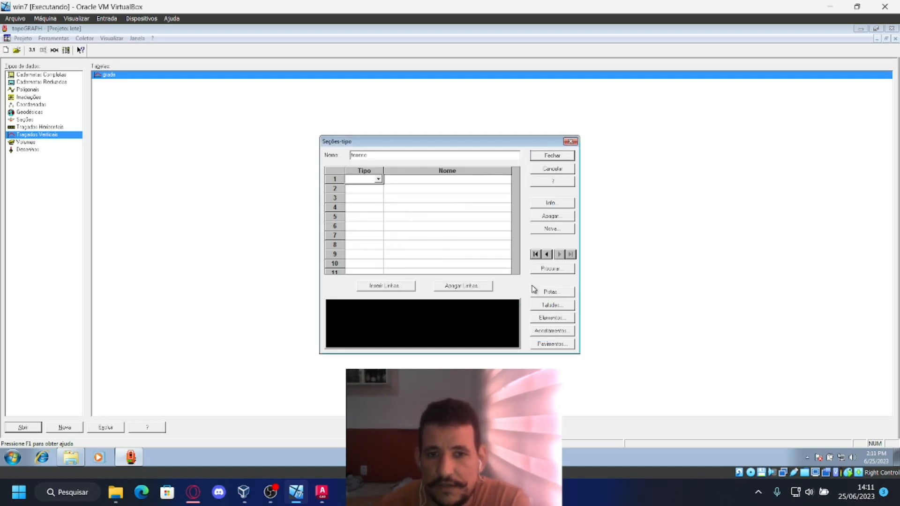
# - Create a new pista named plato2 with a width of 11 m
pyautogui.click(550, 292)
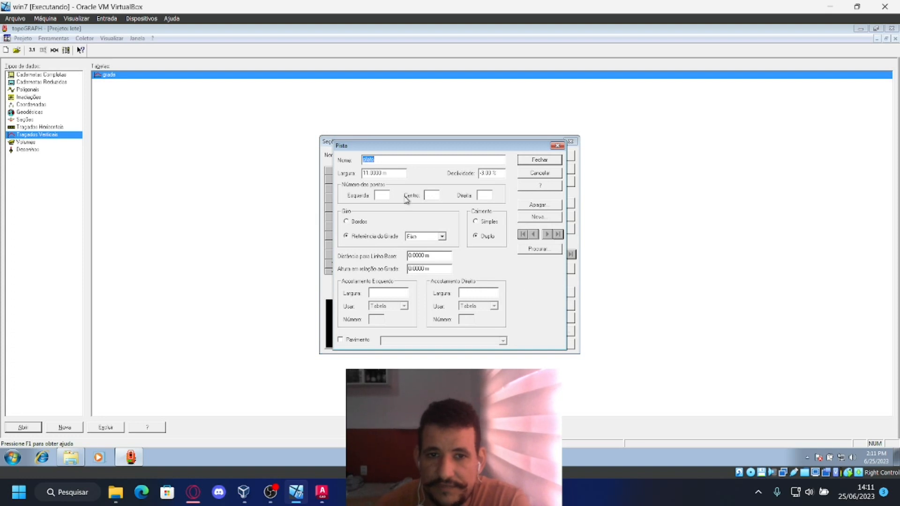
pyautogui.click(407, 160)
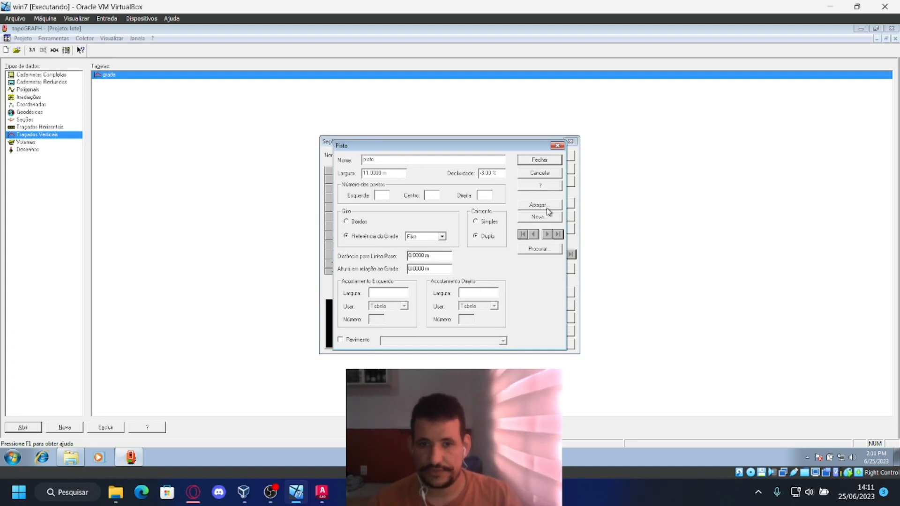
pyautogui.click(552, 218)
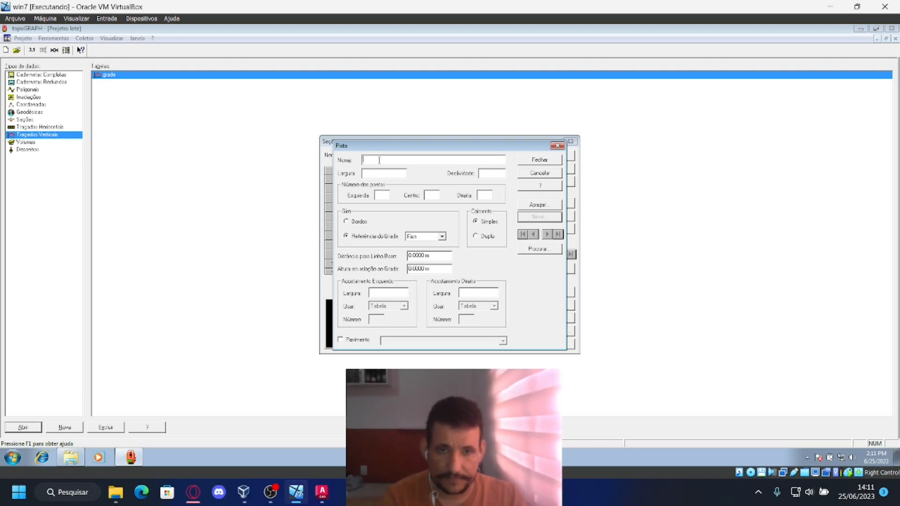
pyautogui.write('1')
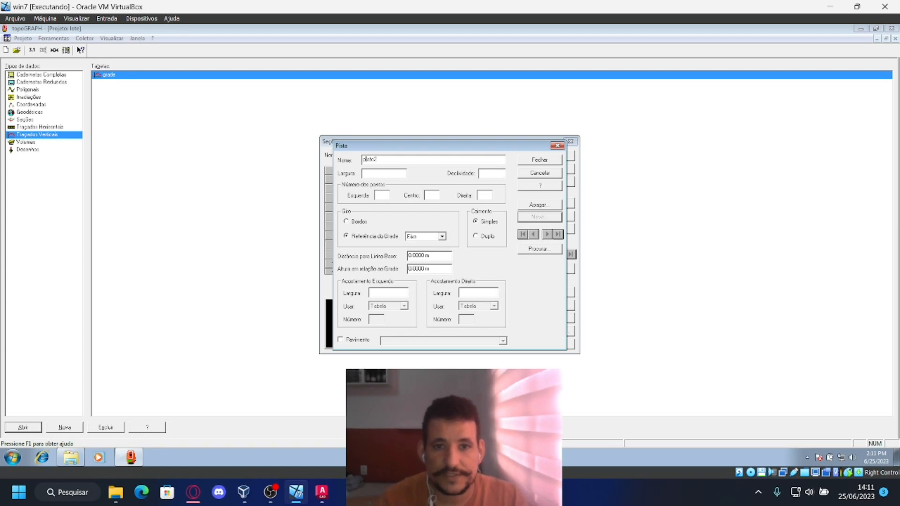
pyautogui.click(391, 174)
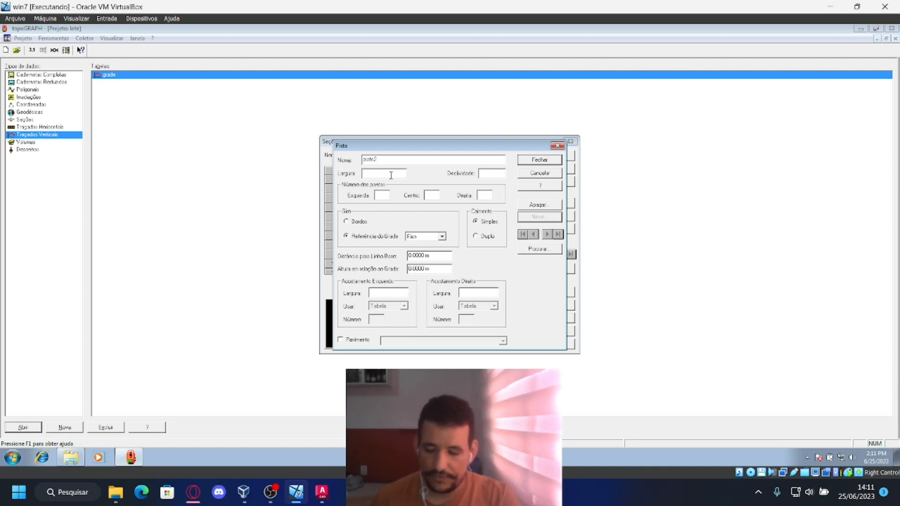
pyautogui.write('11')
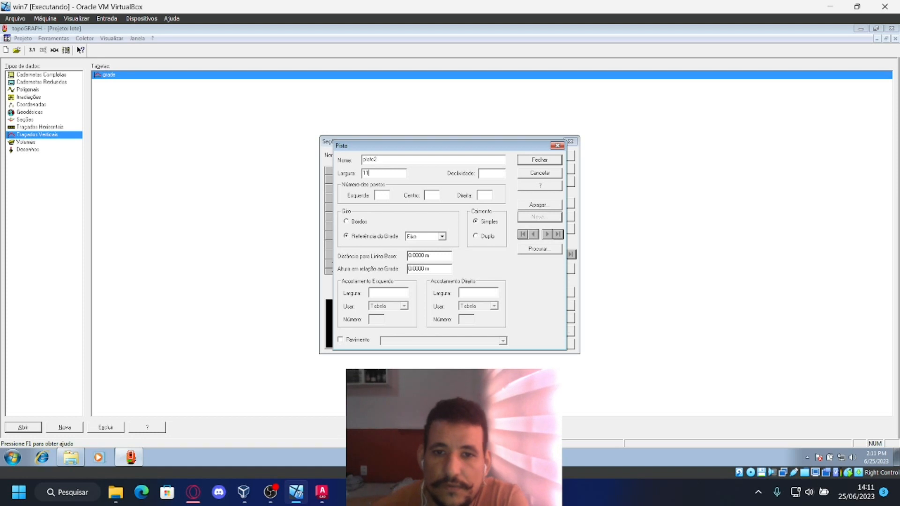
# - Set the plato2 pista's slope to -3% with a Duplo crossfall, and close its definition
pyautogui.click(481, 173)
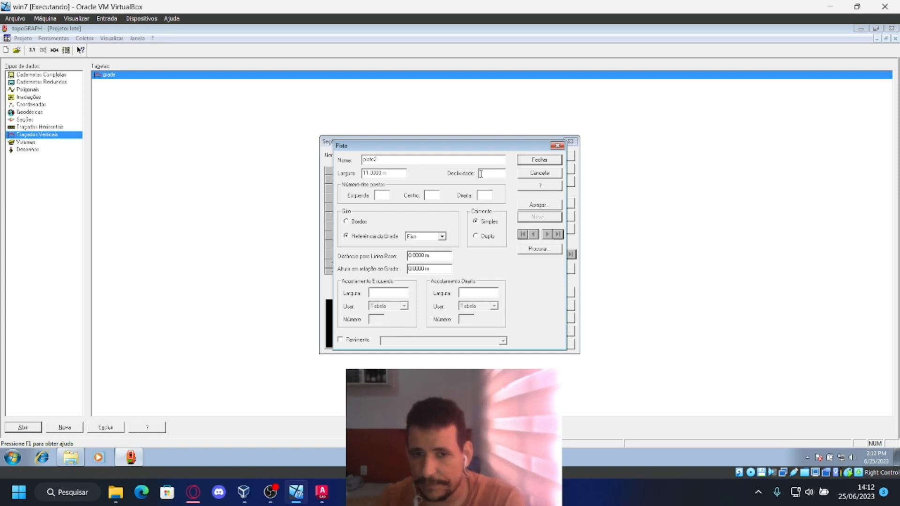
pyautogui.write('5')
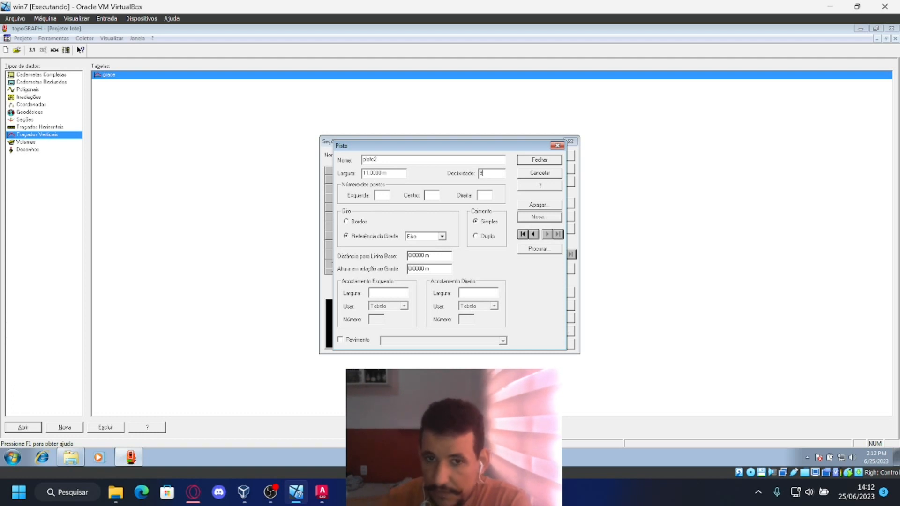
pyautogui.press('BackSpace')
pyautogui.write('-3')
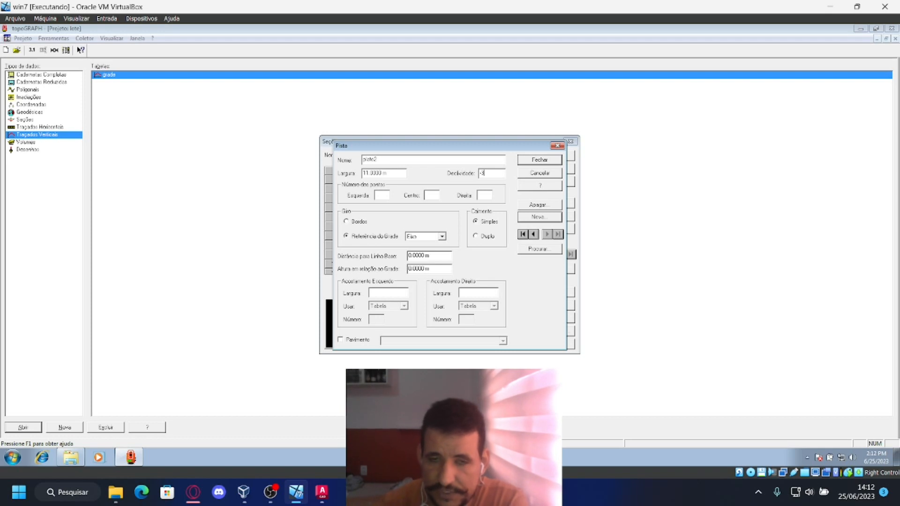
pyautogui.click(477, 237)
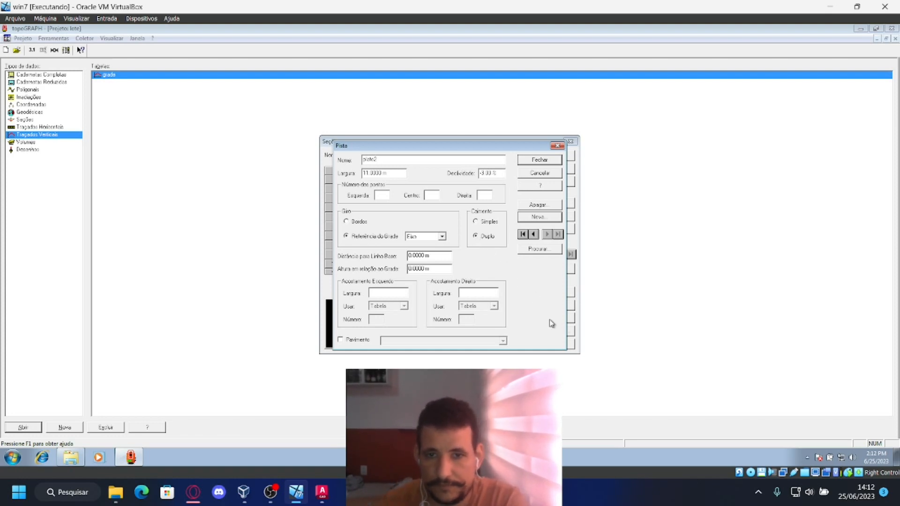
pyautogui.click(541, 161)
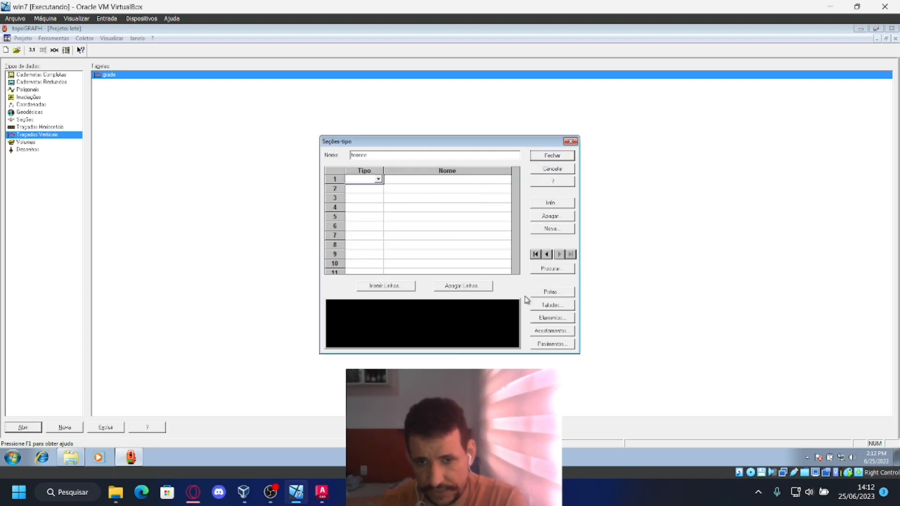
# - Set row 1 of the section type to the Talude named muro
pyautogui.click(380, 180)
pyautogui.click(379, 181)
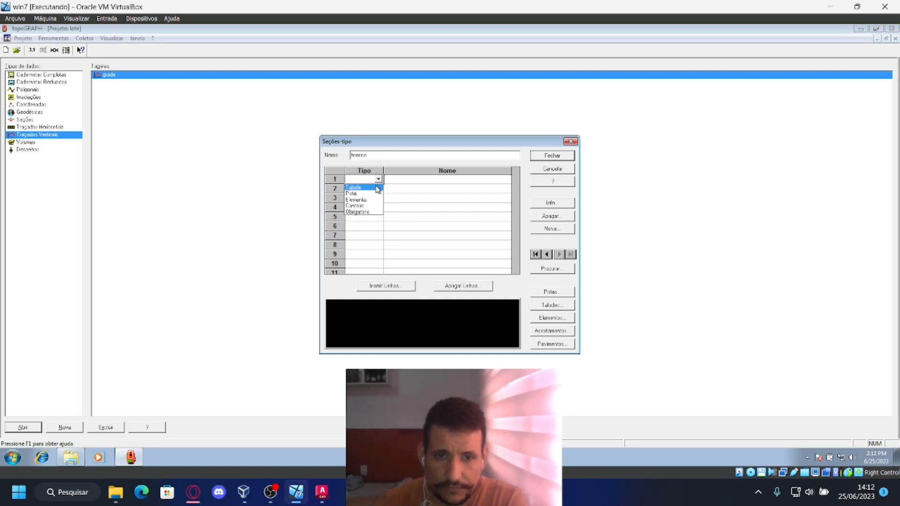
pyautogui.click(378, 188)
pyautogui.click(427, 180)
pyautogui.click(428, 180)
pyautogui.click(423, 187)
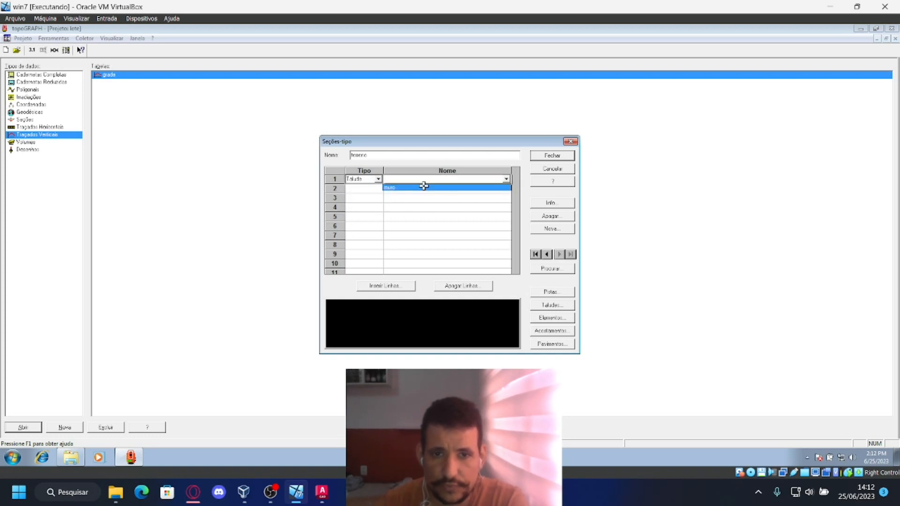
# - Set row 2 of the section type to the Elemento named drenagemV
pyautogui.click(372, 187)
pyautogui.click(379, 189)
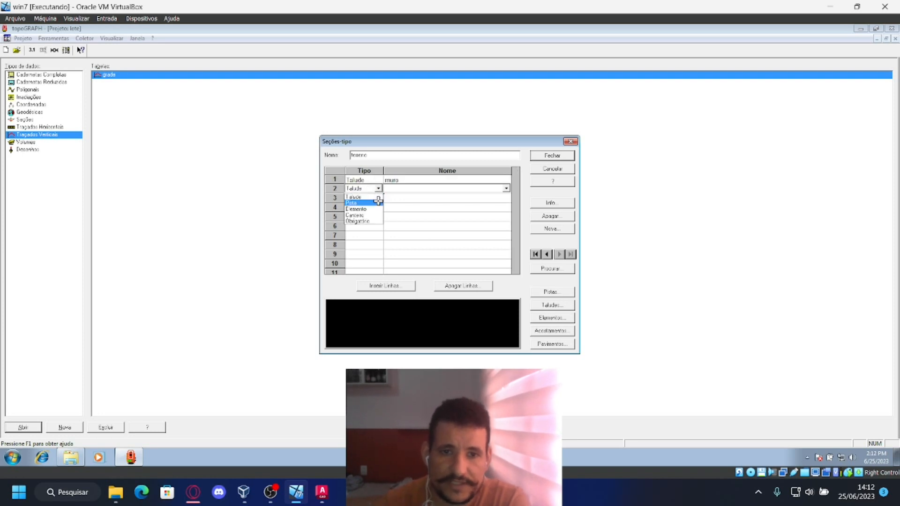
pyautogui.click(376, 209)
pyautogui.click(399, 189)
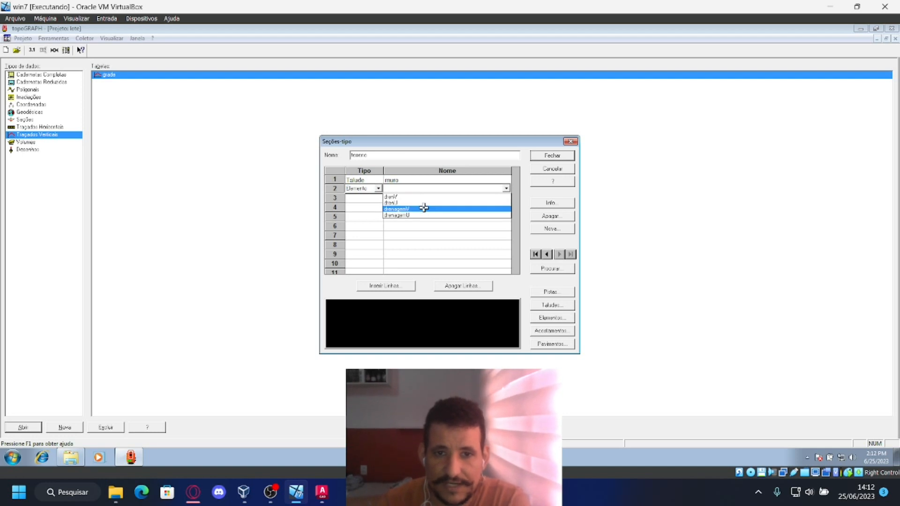
pyautogui.click(425, 207)
# - Set row 3 of the section type to the Pista named plato2
pyautogui.click(370, 198)
pyautogui.click(386, 200)
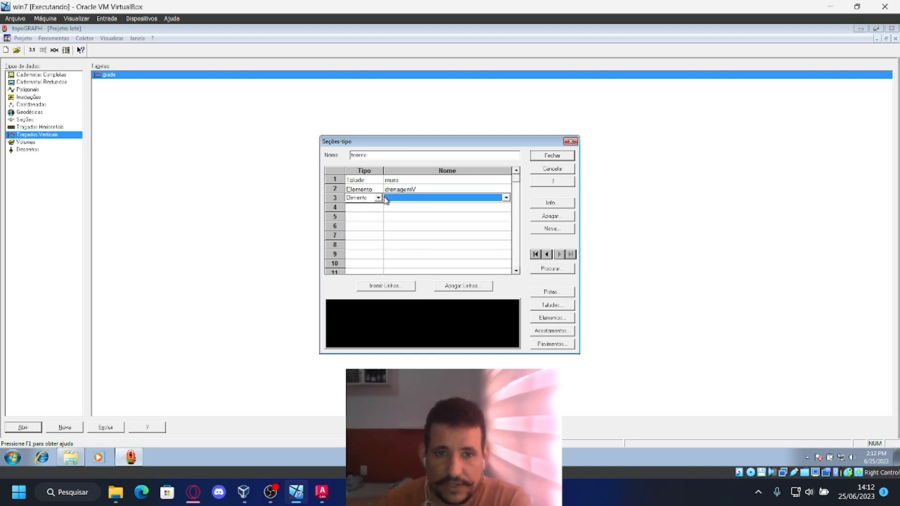
pyautogui.click(378, 198)
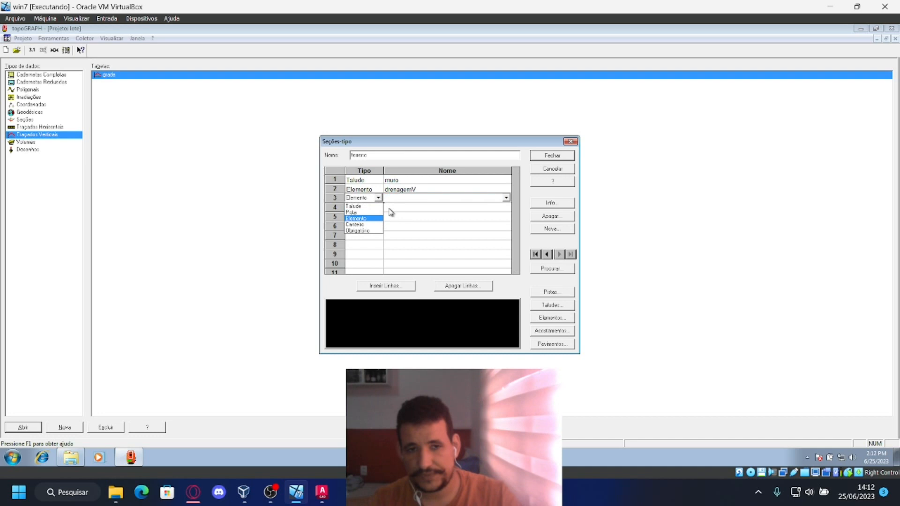
pyautogui.click(353, 206)
pyautogui.click(377, 198)
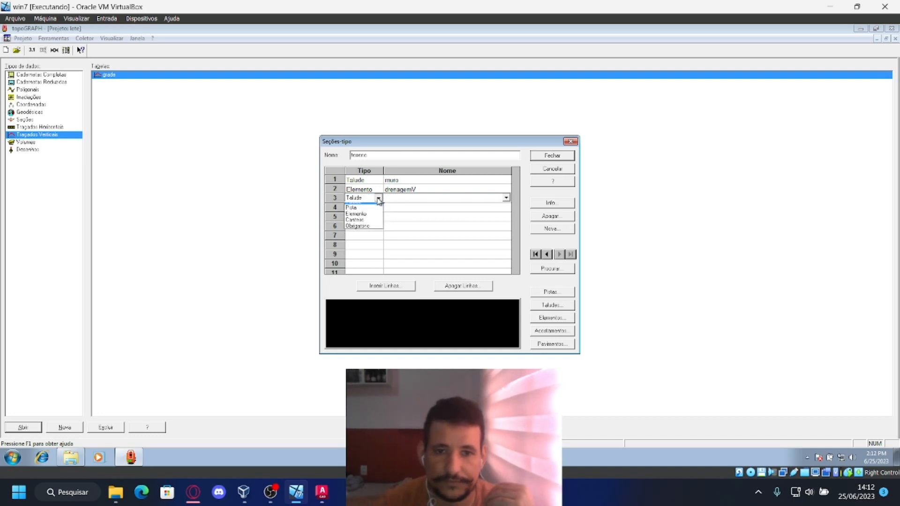
pyautogui.click(356, 207)
pyautogui.click(434, 199)
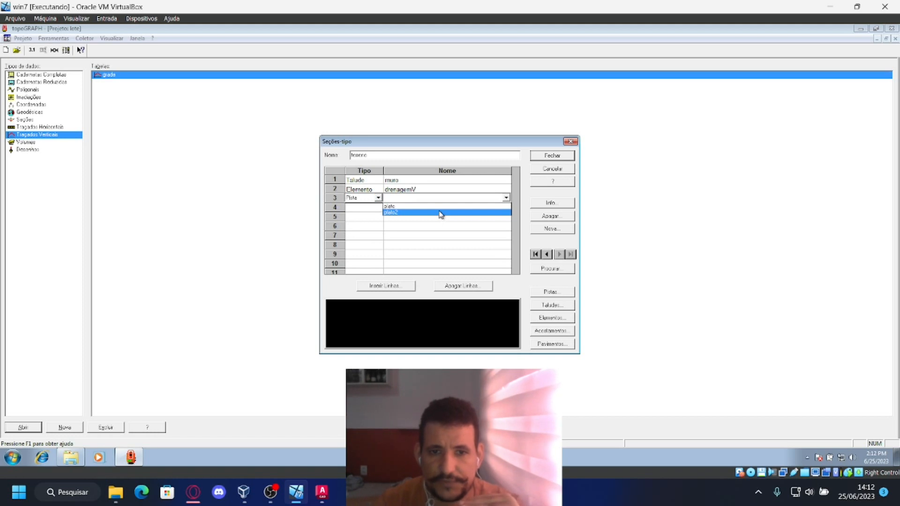
pyautogui.click(440, 213)
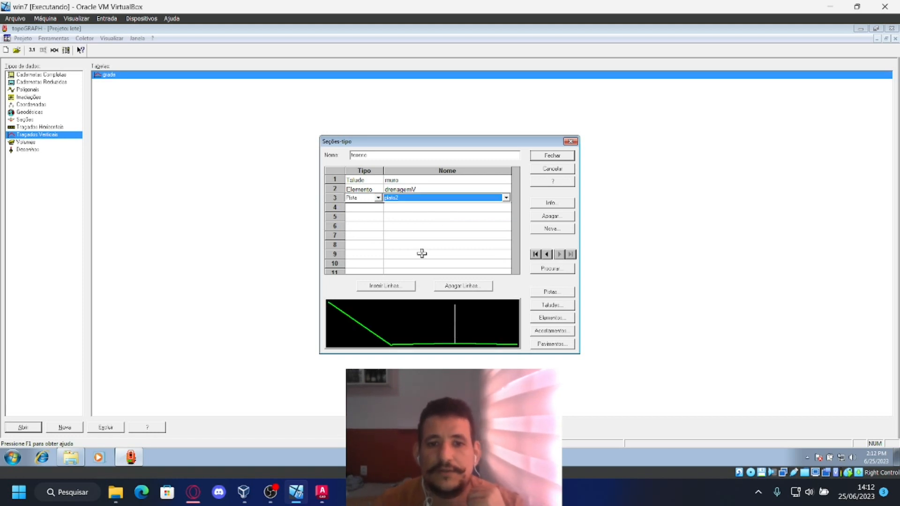
# - Set row 4 of the section type to the Elemento named drenagemU
pyautogui.click(376, 209)
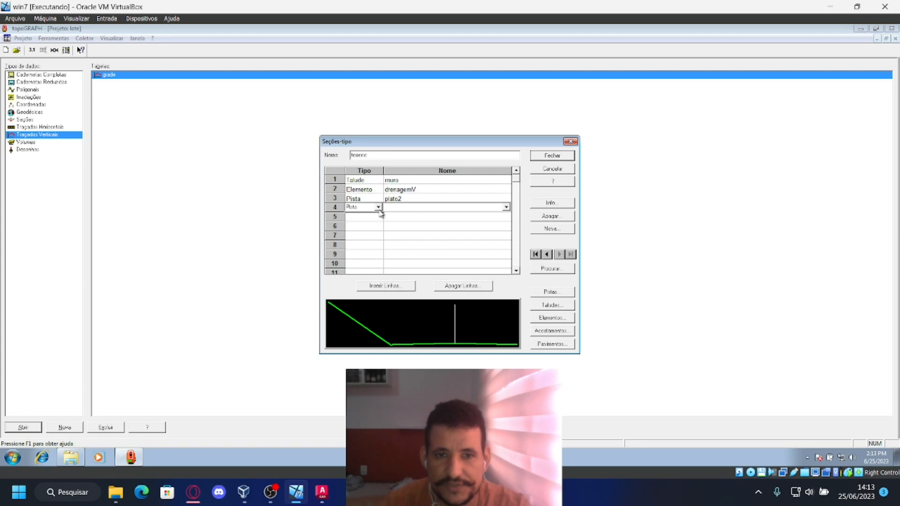
pyautogui.click(379, 209)
pyautogui.click(363, 227)
pyautogui.click(412, 210)
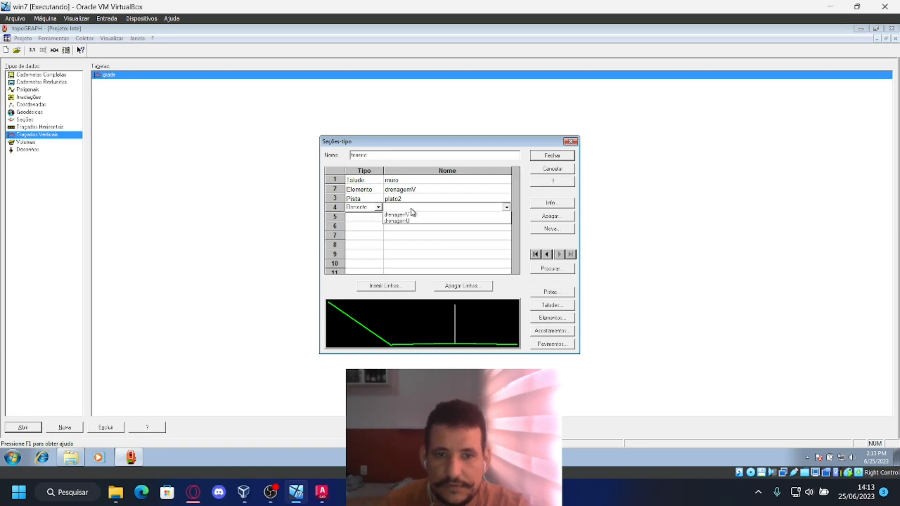
pyautogui.click(416, 234)
pyautogui.click(427, 246)
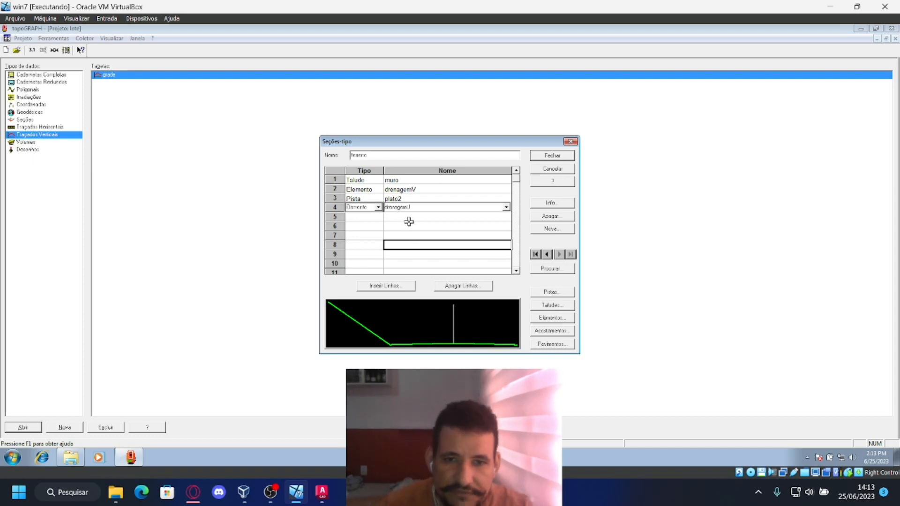
# - Set row 5 of the section type to the Talude named muro, and close the section type definition
pyautogui.click(360, 216)
pyautogui.click(378, 216)
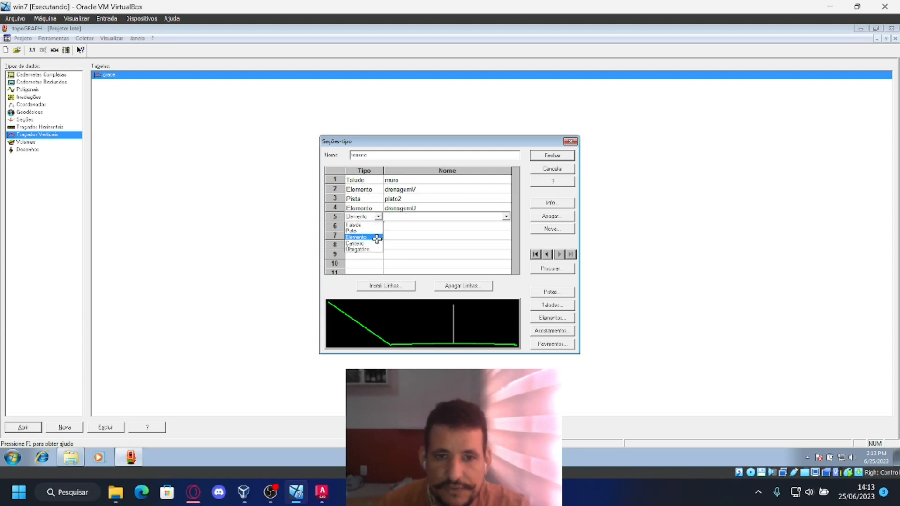
pyautogui.click(375, 225)
pyautogui.click(439, 218)
pyautogui.click(437, 225)
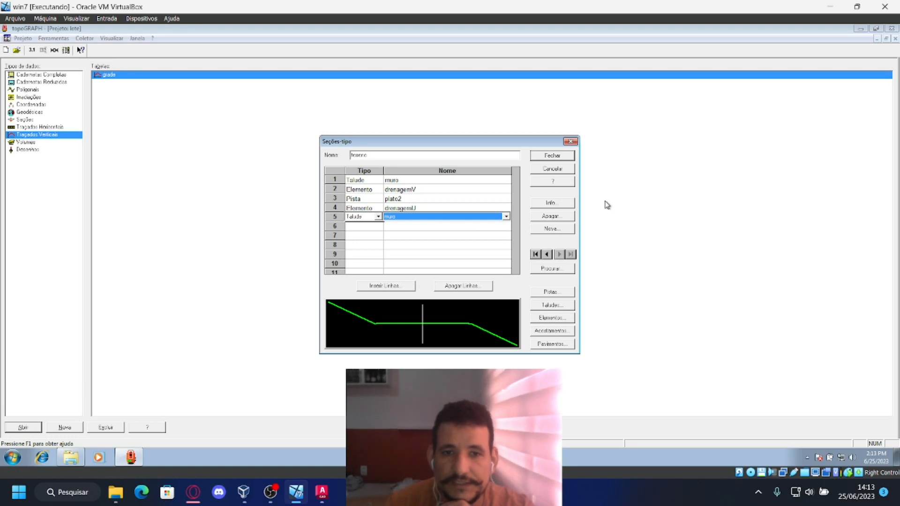
pyautogui.click(555, 158)
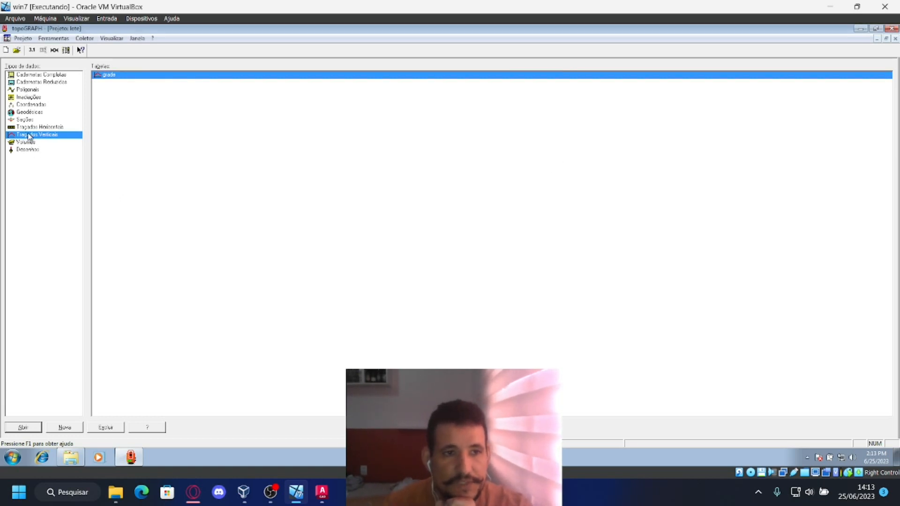
# - Open the grade vertical alignment and assign the terreno section type to its first two rows
pyautogui.doubleClick(113, 74)
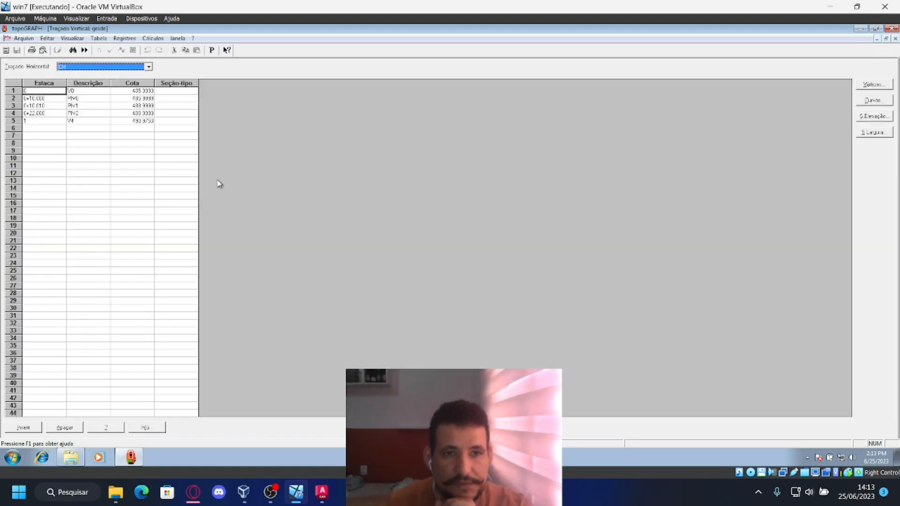
pyautogui.click(187, 93)
pyautogui.click(185, 92)
pyautogui.click(194, 92)
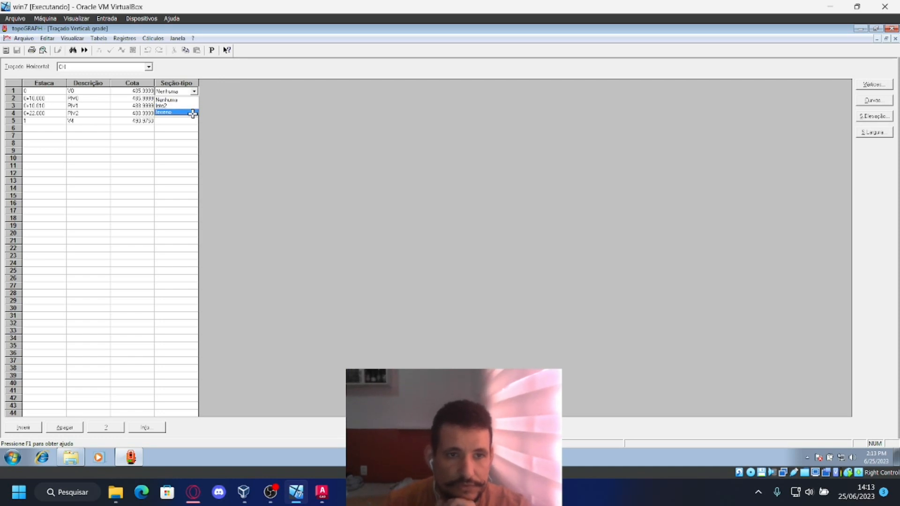
pyautogui.click(192, 113)
pyautogui.click(193, 98)
pyautogui.click(194, 98)
pyautogui.click(185, 120)
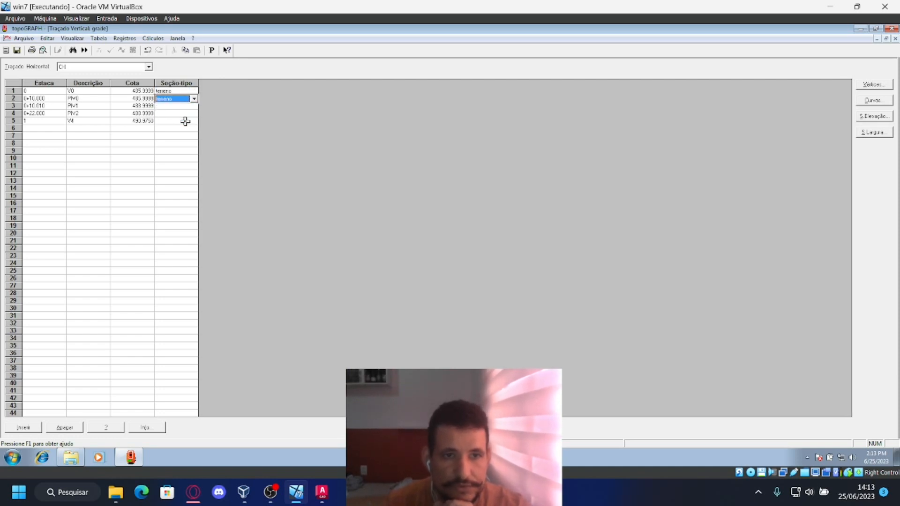
# - Assign the terreno section type to rows 3, 4 and 5 of the vertical alignment
pyautogui.click(190, 106)
pyautogui.click(194, 106)
pyautogui.click(193, 119)
pyautogui.click(190, 113)
pyautogui.click(194, 114)
pyautogui.click(190, 135)
pyautogui.click(187, 121)
pyautogui.click(194, 121)
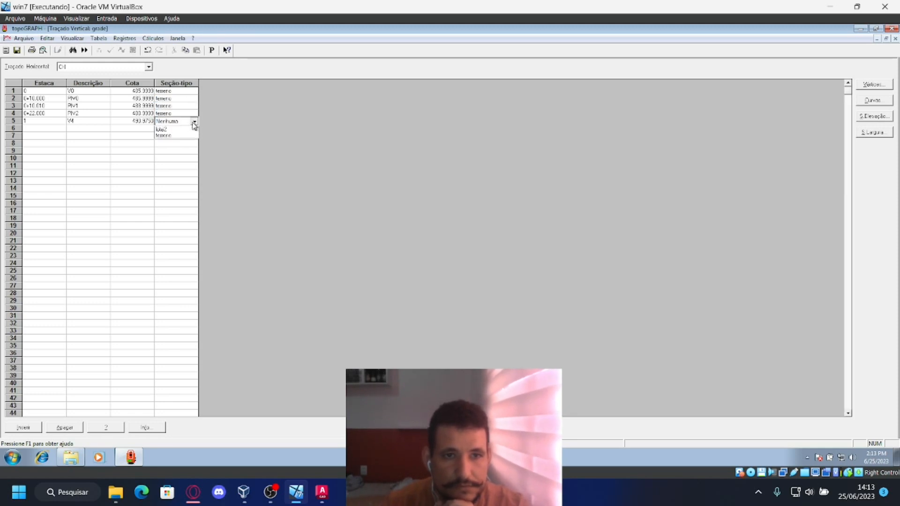
pyautogui.click(188, 135)
pyautogui.click(192, 151)
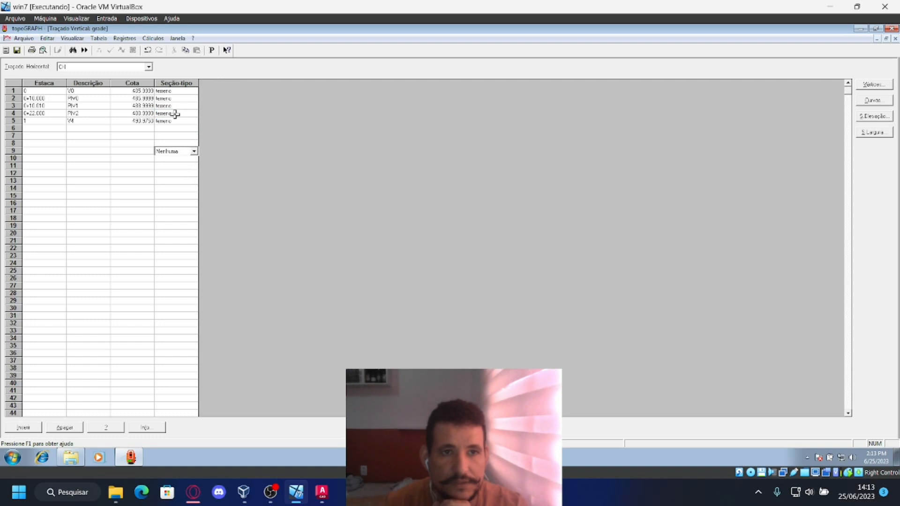
# - Save the grade vertical alignment and close its table
pyautogui.click(161, 41)
pyautogui.click(459, 131)
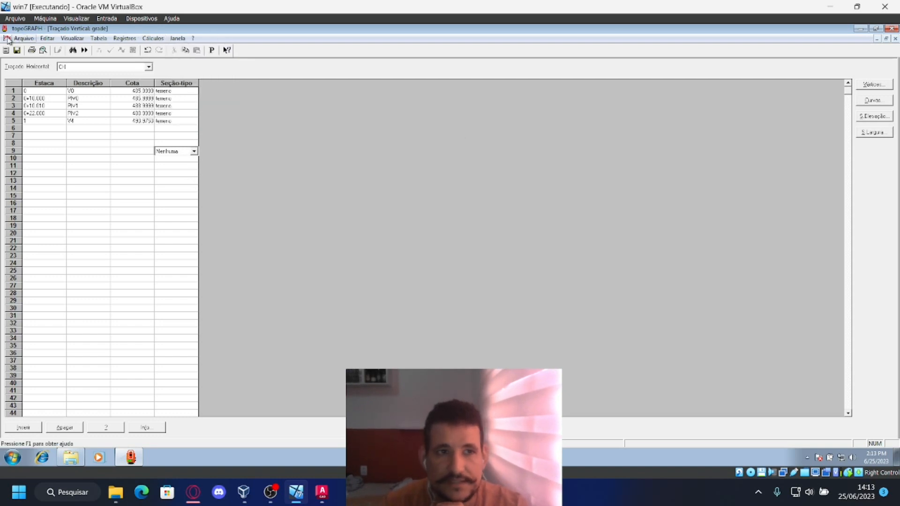
pyautogui.click(16, 51)
pyautogui.click(896, 37)
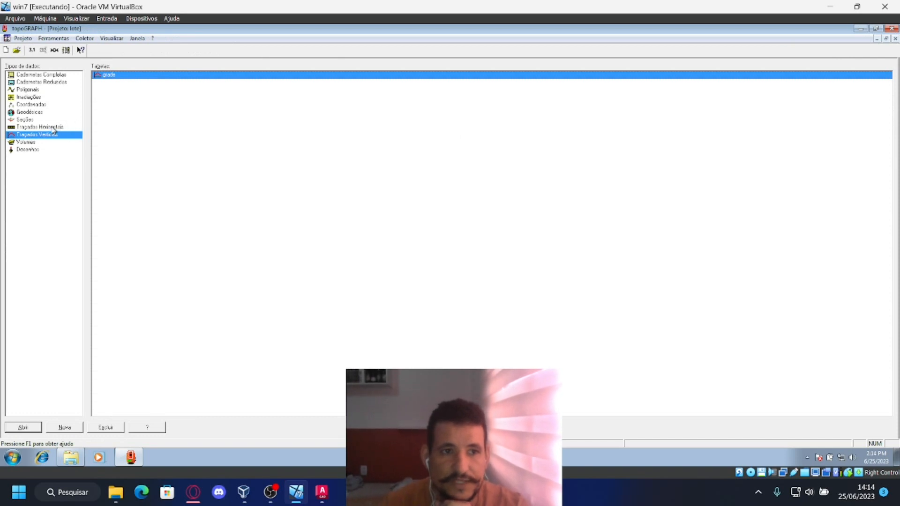
# - Open the CH horizontal alignment and set up a section calculation from the drawing desenho, naming the sections secao
pyautogui.click(53, 128)
pyautogui.doubleClick(111, 76)
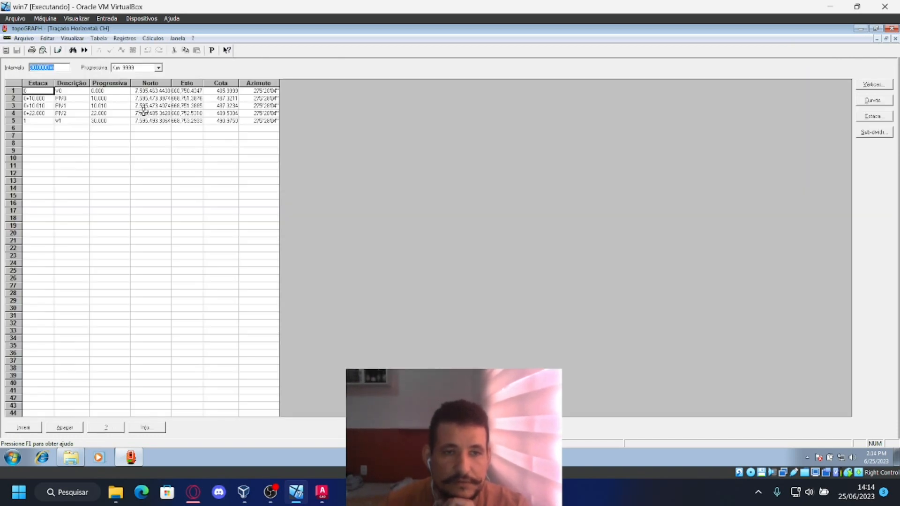
pyautogui.click(153, 38)
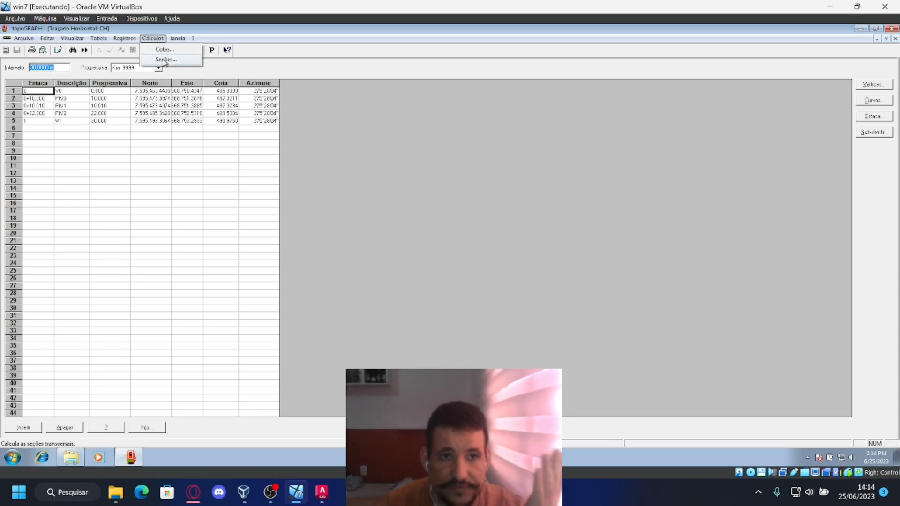
pyautogui.click(165, 59)
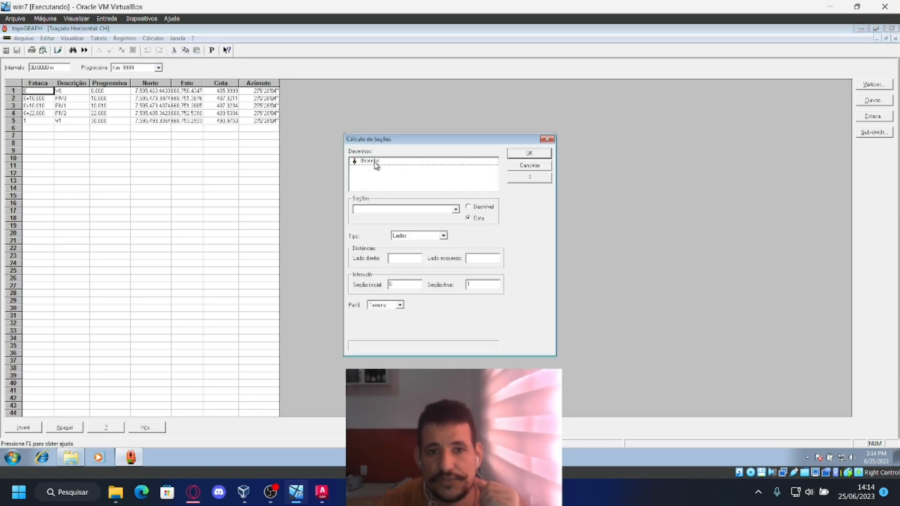
pyautogui.click(376, 161)
pyautogui.click(455, 209)
pyautogui.click(455, 209)
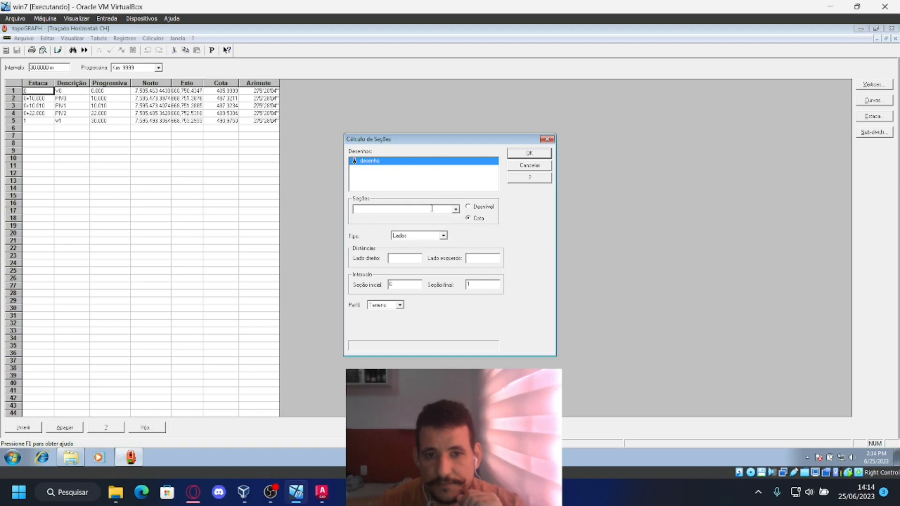
pyautogui.write('secao')
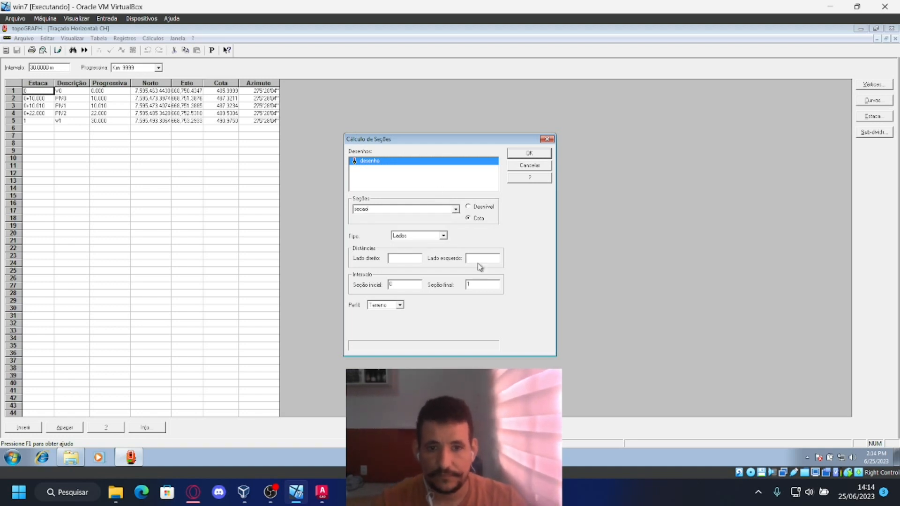
# - Calculate the sections with right and left side distances of 7 m, and close the horizontal alignment
pyautogui.click(529, 156)
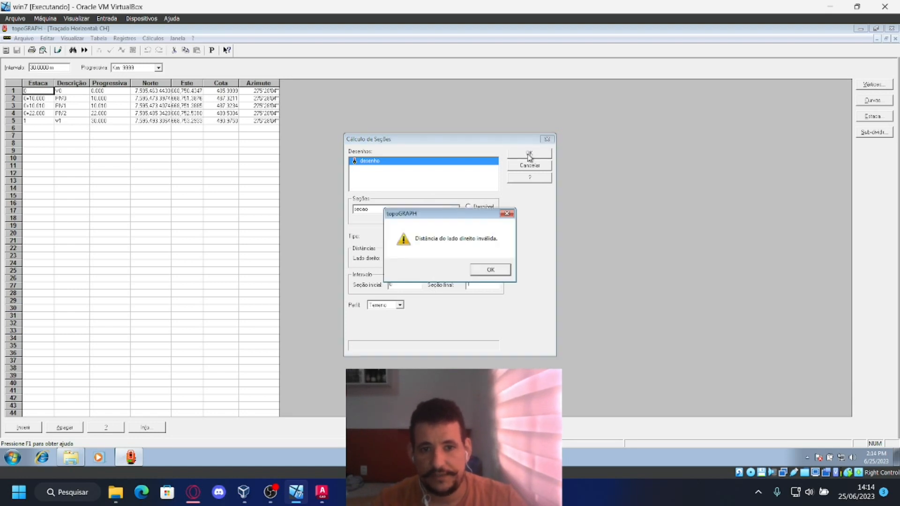
pyautogui.click(491, 270)
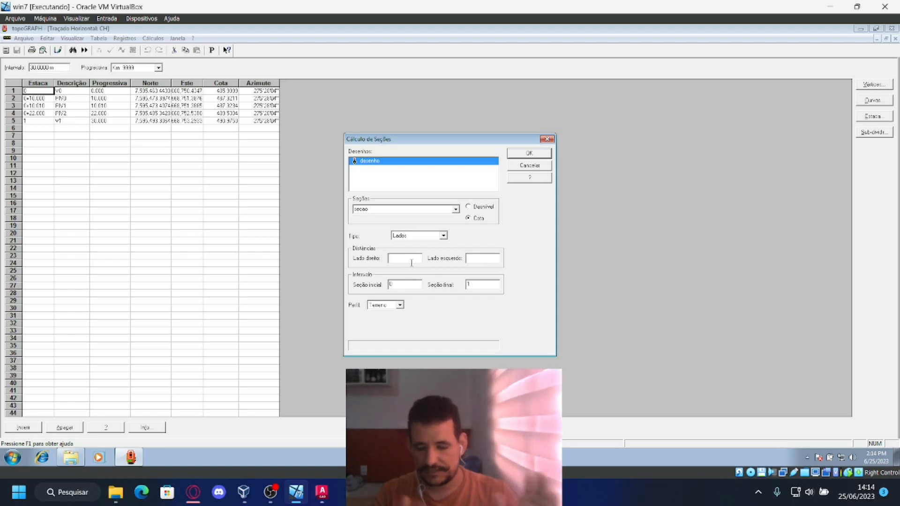
pyautogui.write('20')
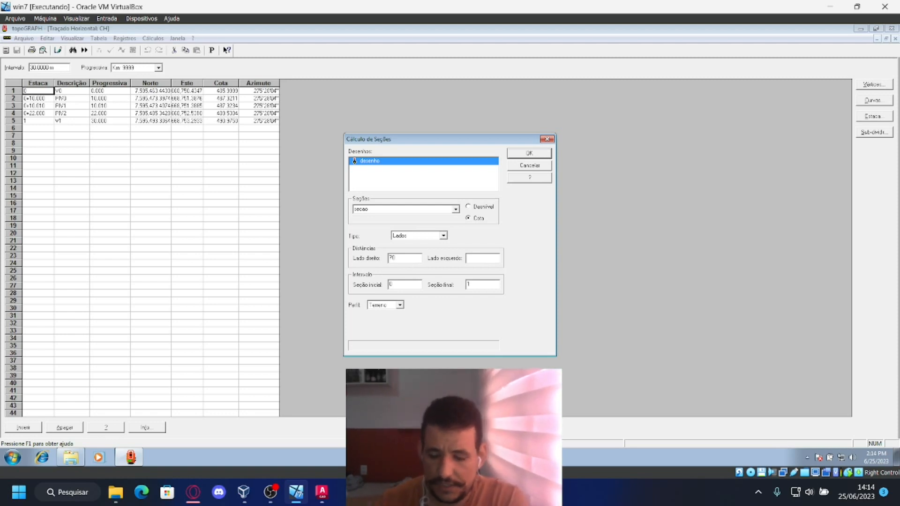
pyautogui.click(481, 259)
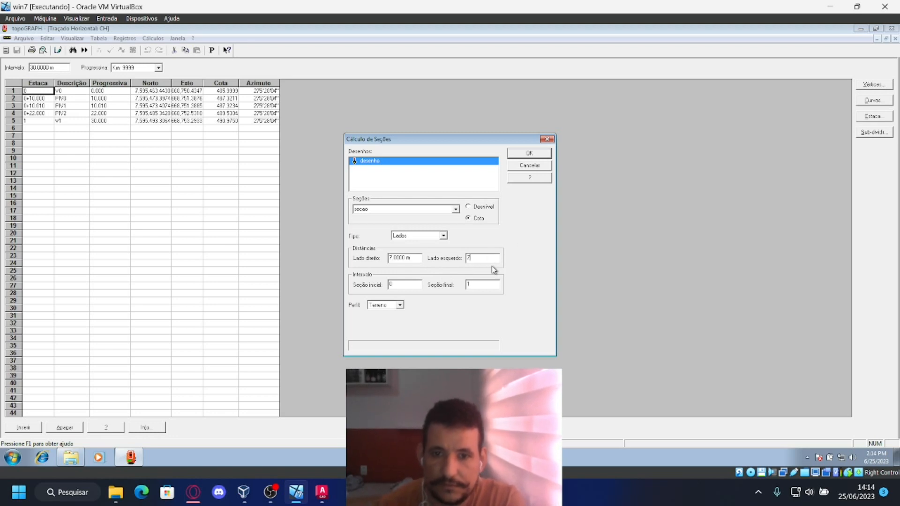
pyautogui.press('Return')
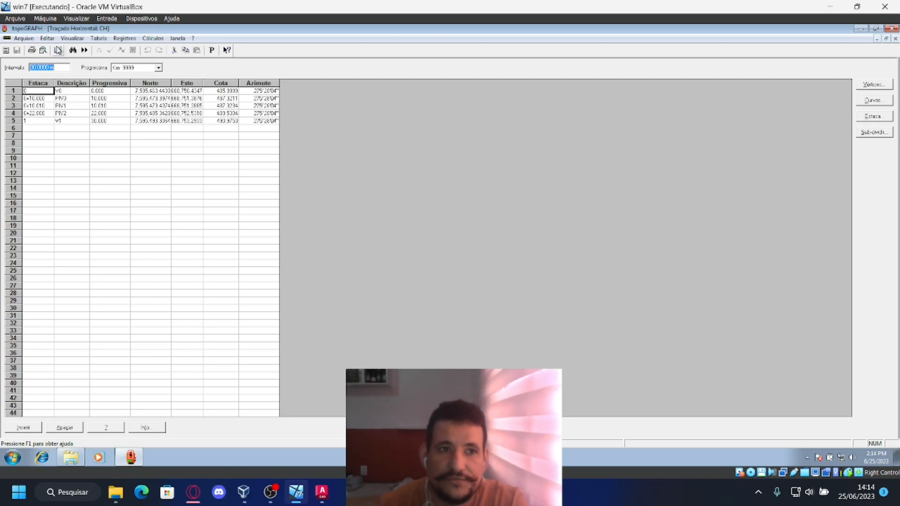
pyautogui.click(896, 39)
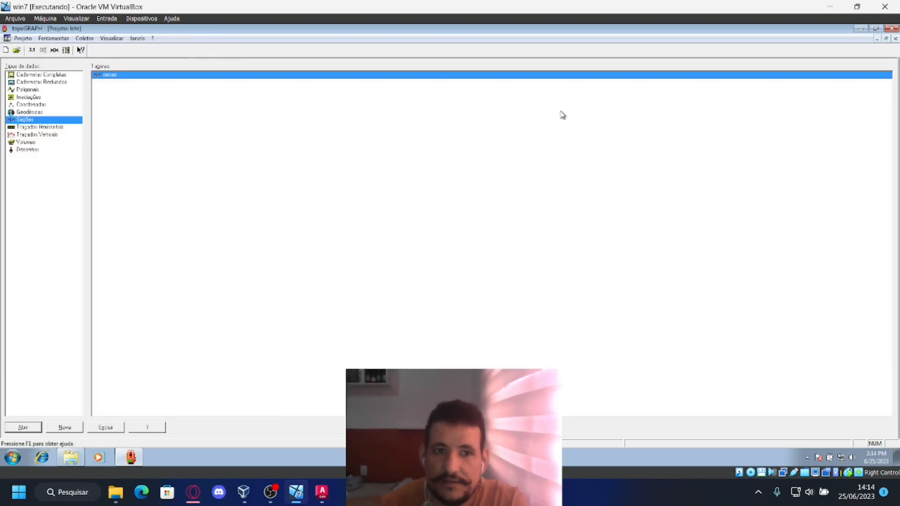
# - Open the secao sections and examine the terrain profile drawings from station 0 to station 1
pyautogui.doubleClick(112, 77)
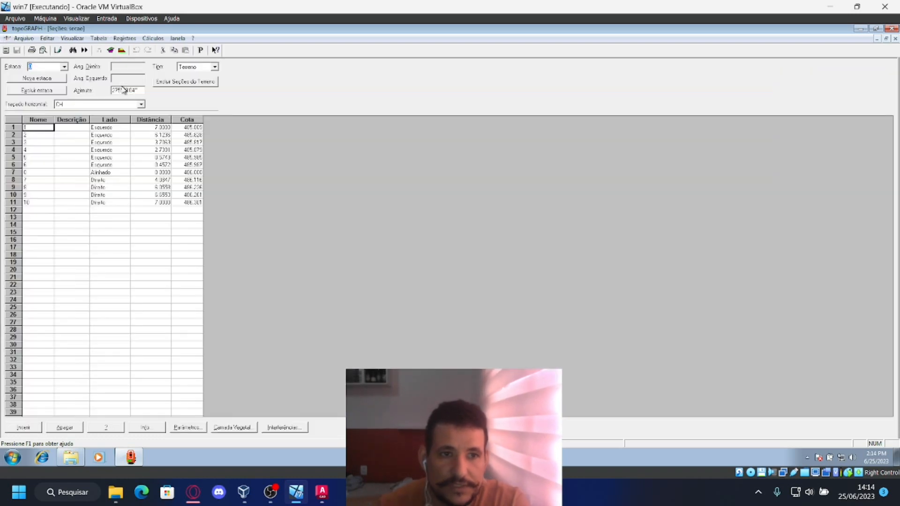
pyautogui.click(57, 50)
pyautogui.click(531, 167)
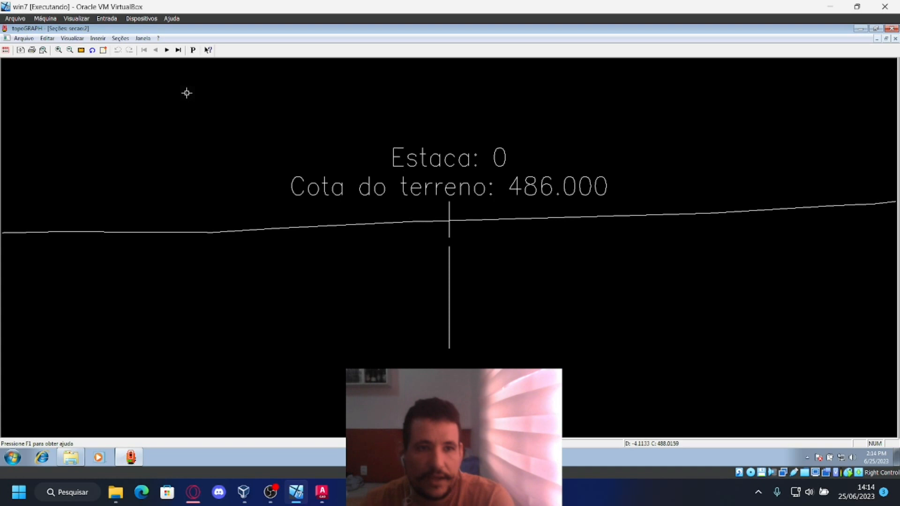
pyautogui.click(166, 50)
pyautogui.click(166, 49)
pyautogui.click(166, 50)
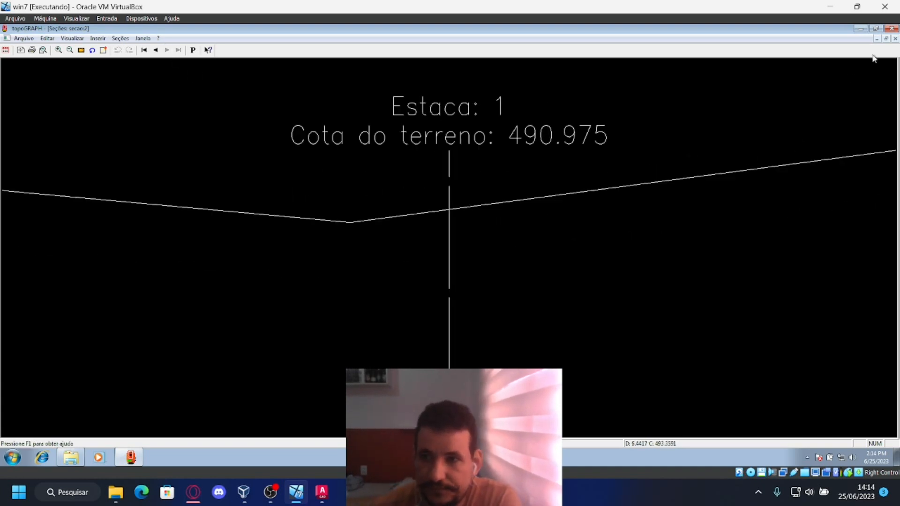
pyautogui.click(895, 40)
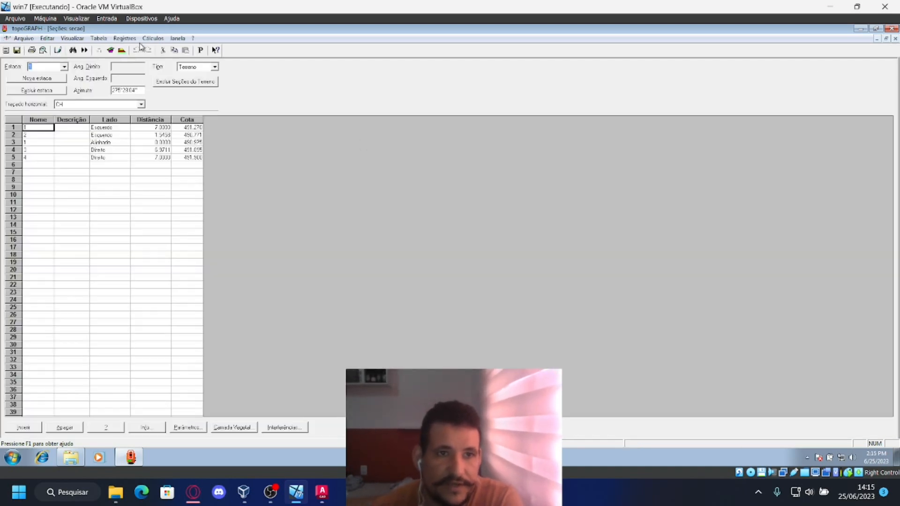
# - Calculate the project for the sections from station 0 to station 1 using the grade table
pyautogui.click(153, 38)
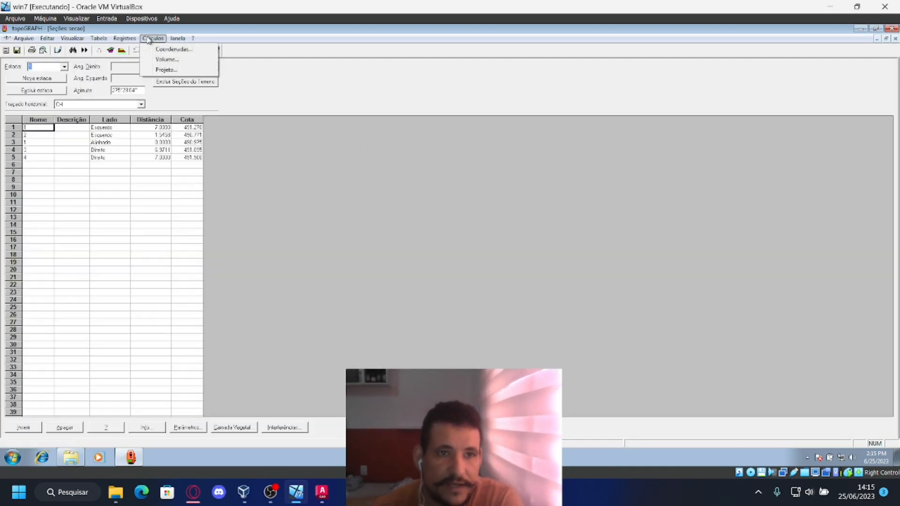
pyautogui.click(190, 70)
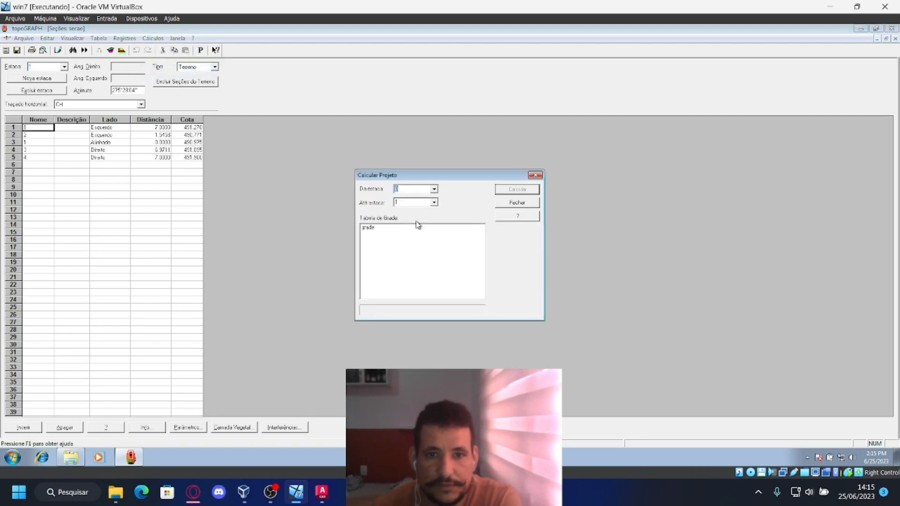
pyautogui.click(370, 228)
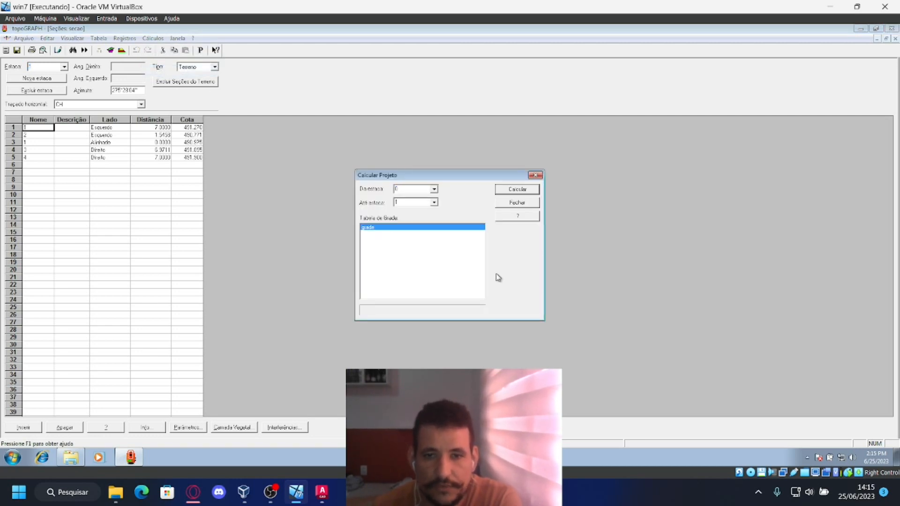
pyautogui.click(520, 190)
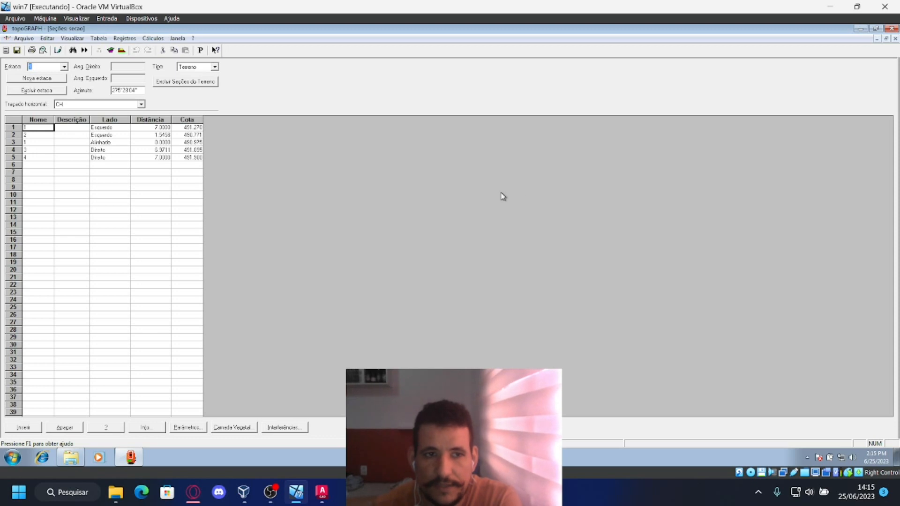
# - Set up a volume calculation between sections comparing Terreno Natural with Projeto
pyautogui.click(152, 38)
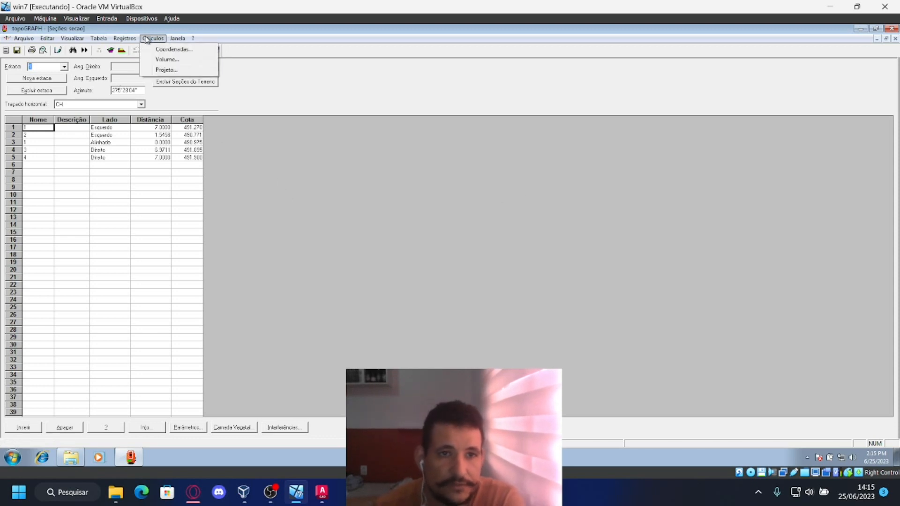
pyautogui.click(166, 60)
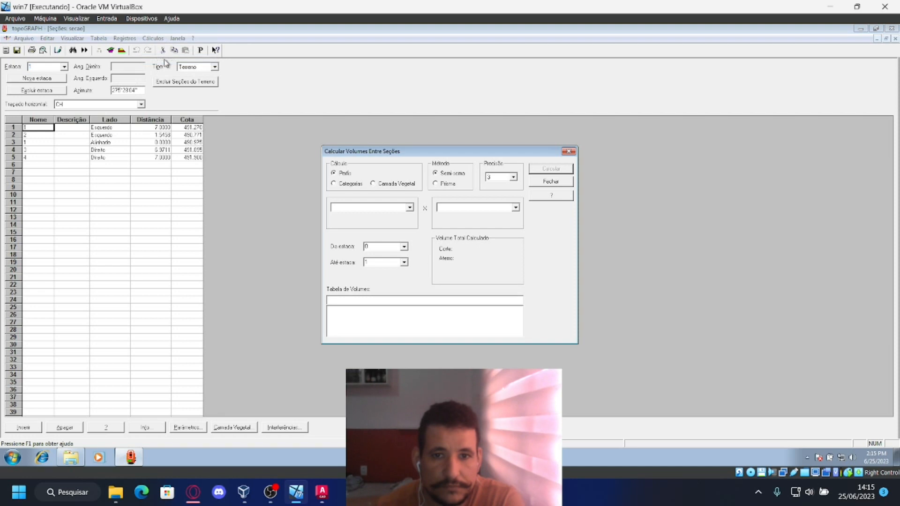
pyautogui.click(367, 209)
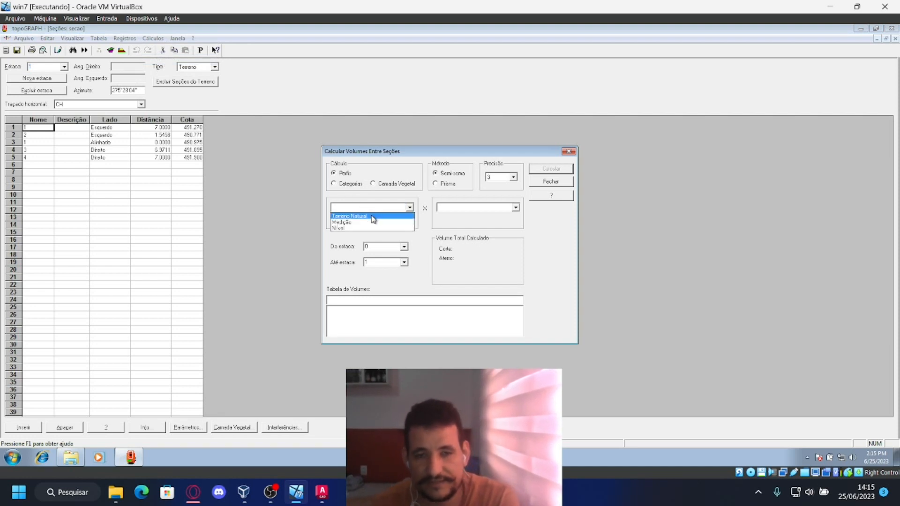
pyautogui.click(372, 216)
pyautogui.click(474, 208)
pyautogui.click(475, 217)
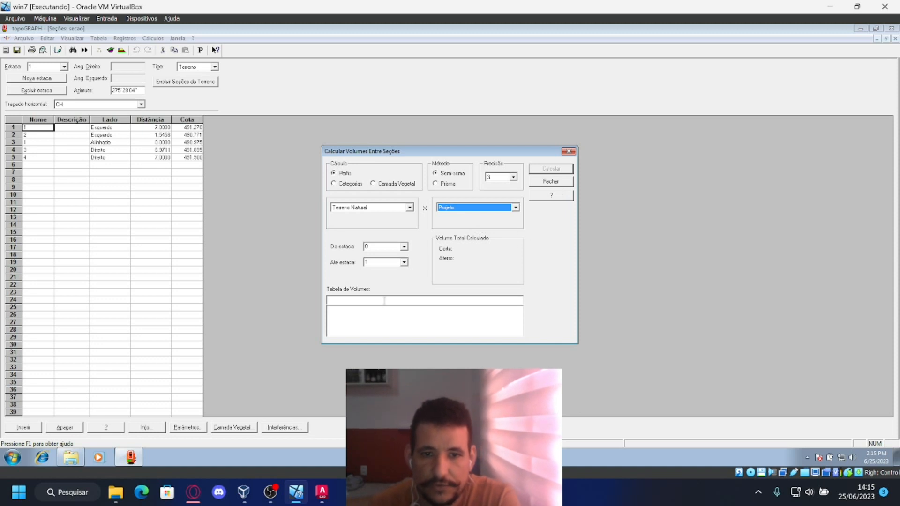
# - Name the volume table volume, calculate the volumes from station 0 to station 1, and close the calculation
pyautogui.click(385, 300)
pyautogui.write('v')
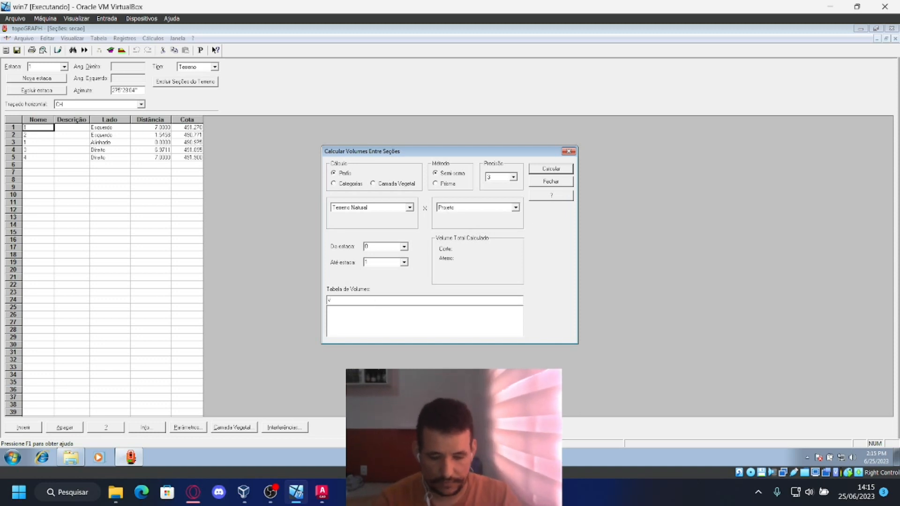
pyautogui.write('olume')
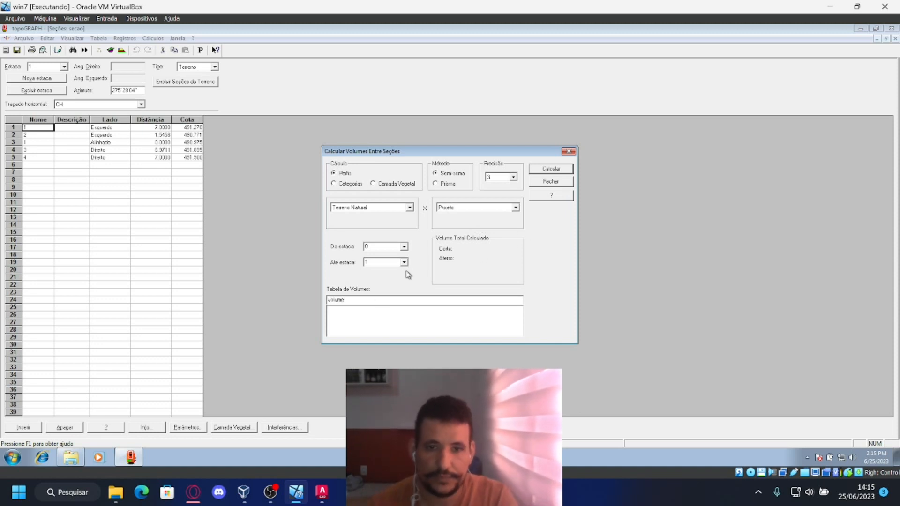
pyautogui.click(551, 168)
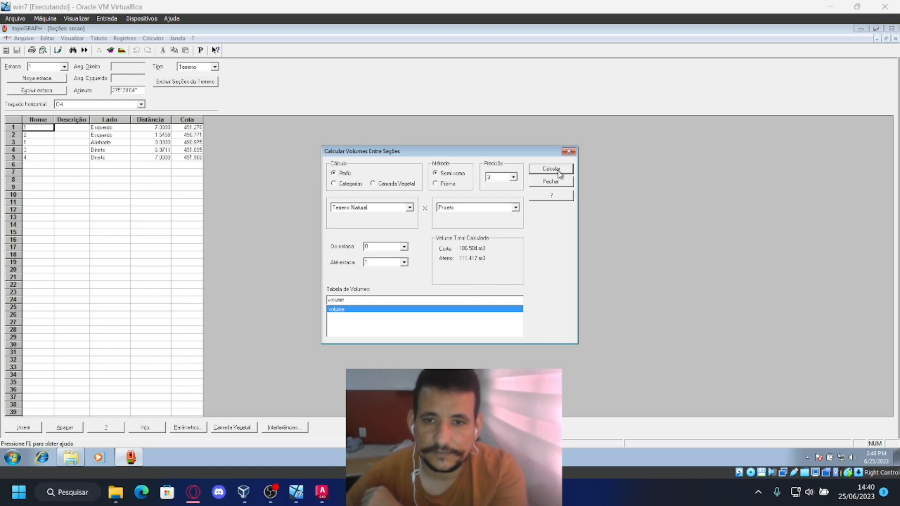
pyautogui.click(563, 184)
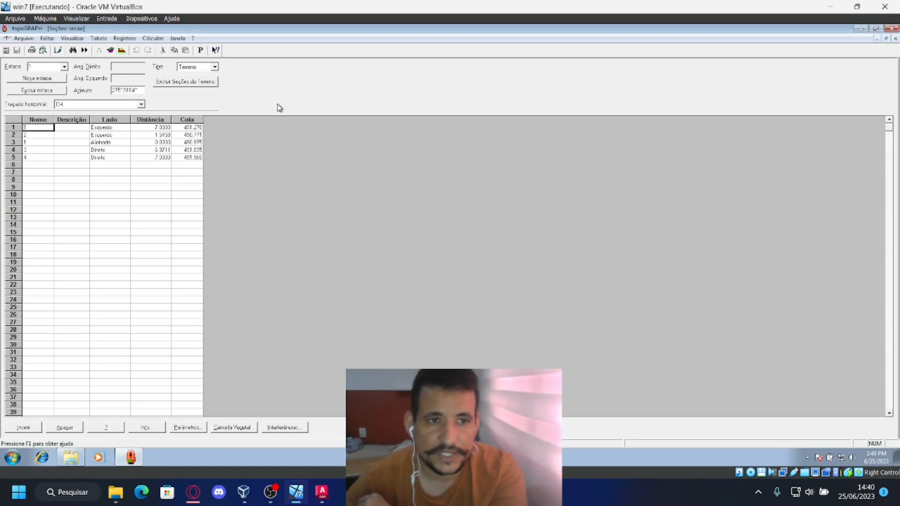
# - Close the sections and examine the cut and fill areas and volumes per station in the volume table
pyautogui.click(895, 38)
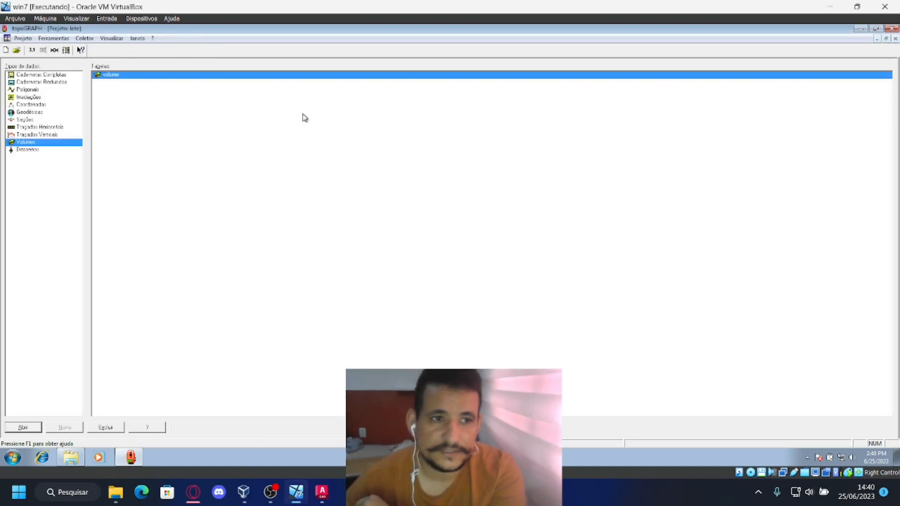
pyautogui.doubleClick(118, 75)
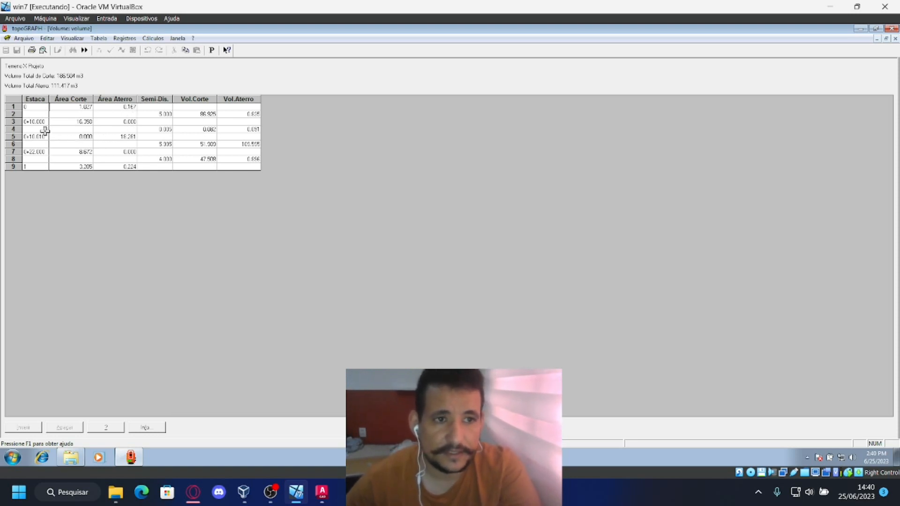
pyautogui.click(36, 122)
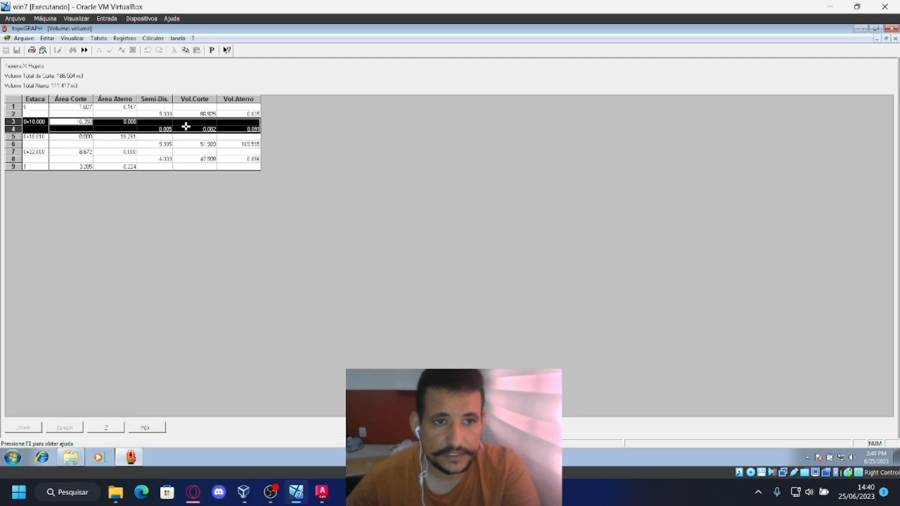
pyautogui.click(189, 127)
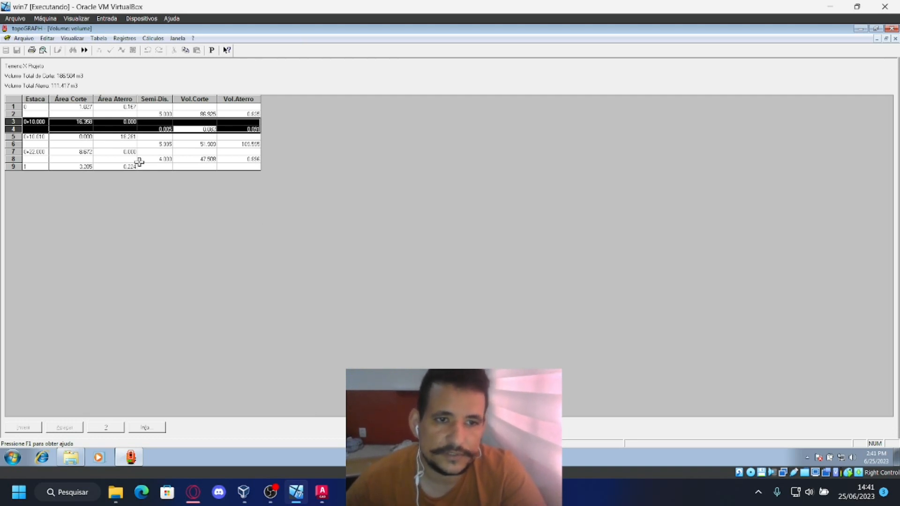
pyautogui.click(137, 160)
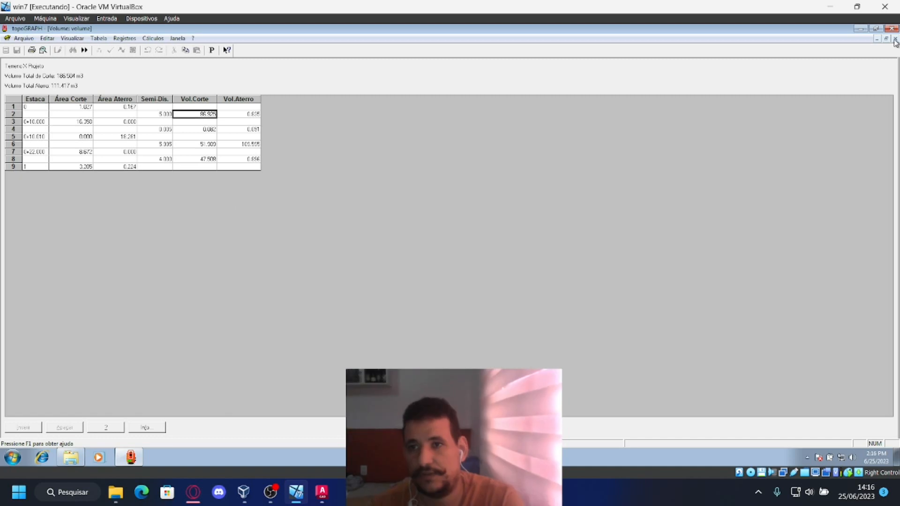
pyautogui.click(895, 40)
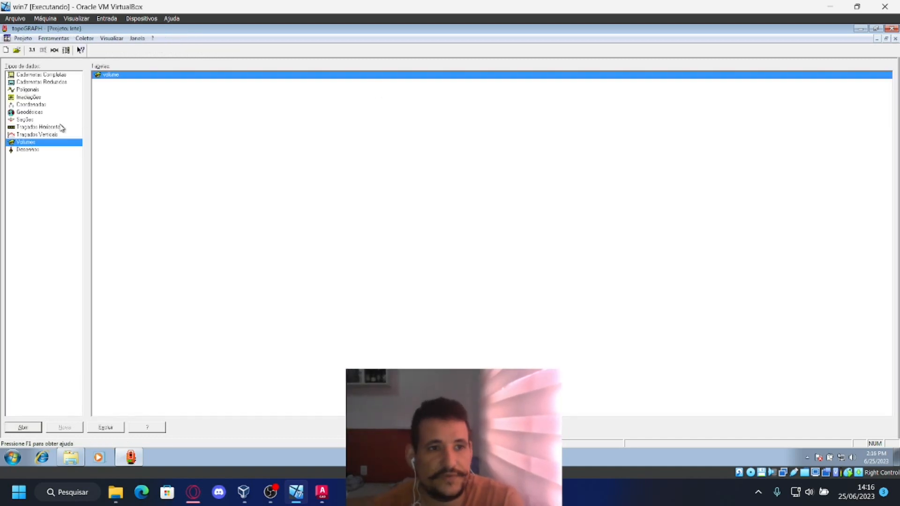
# - Reopen the secao sections and examine the terrain and project cross-section drawings from station 0 to station 1
pyautogui.click(28, 120)
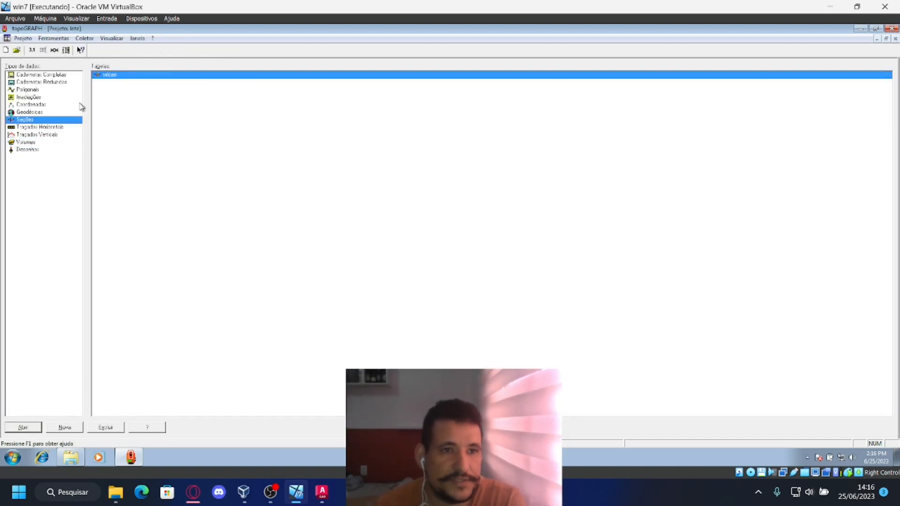
pyautogui.doubleClick(111, 75)
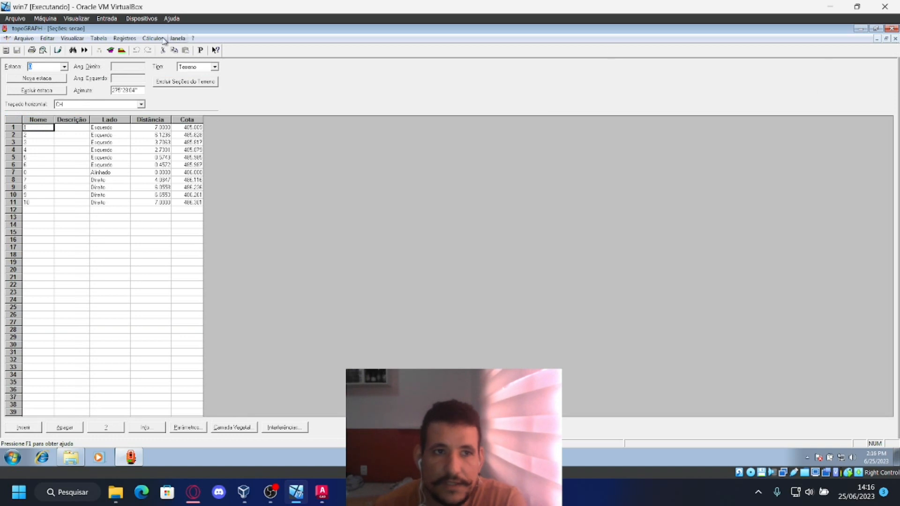
pyautogui.click(58, 51)
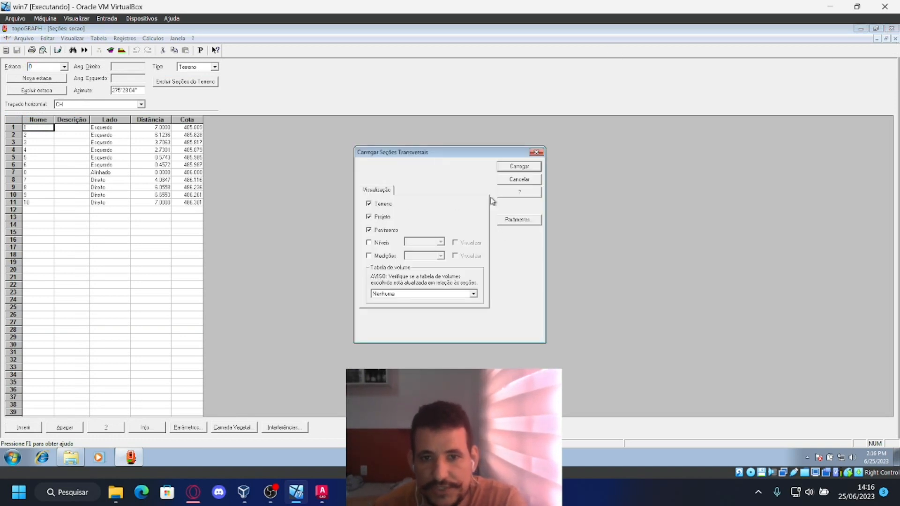
pyautogui.click(505, 168)
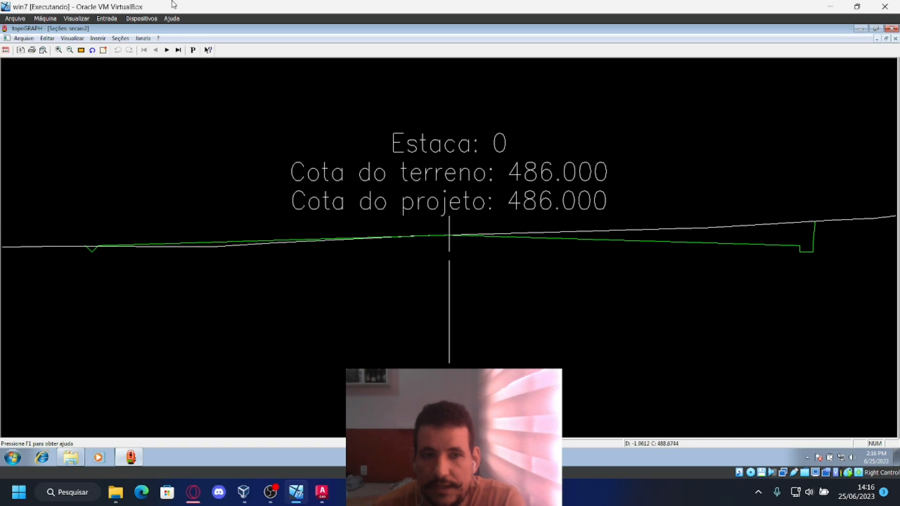
pyautogui.click(167, 50)
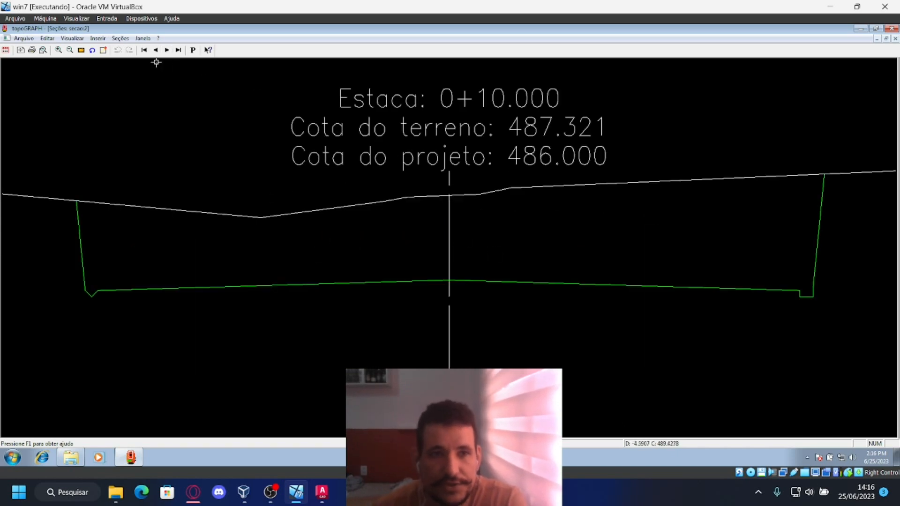
pyautogui.click(167, 50)
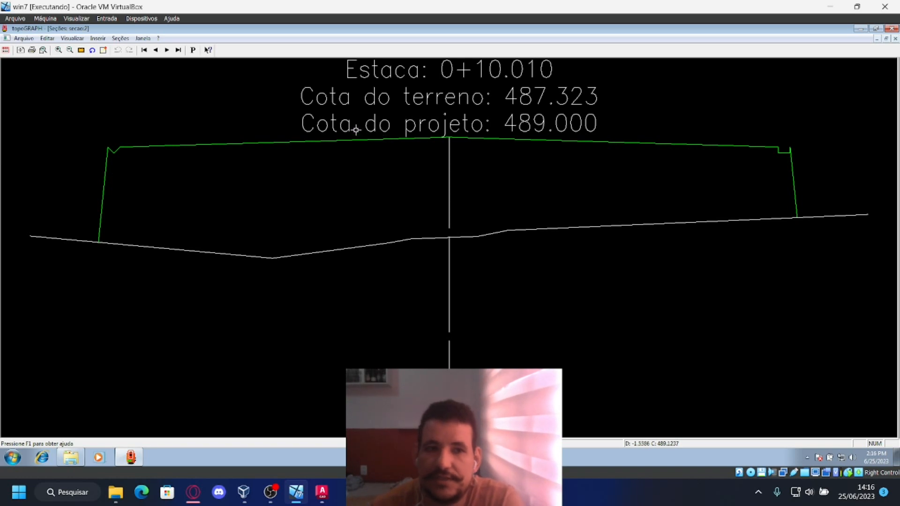
pyautogui.click(167, 50)
pyautogui.click(167, 50)
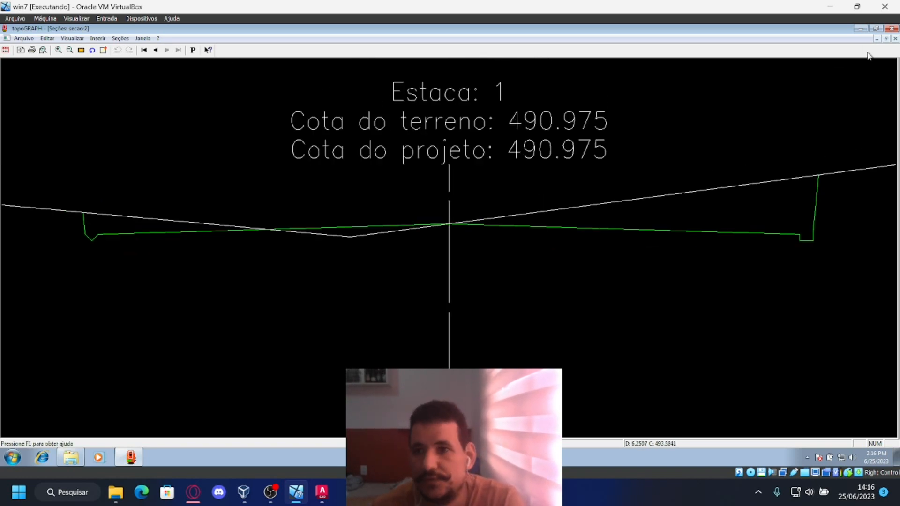
pyautogui.click(895, 39)
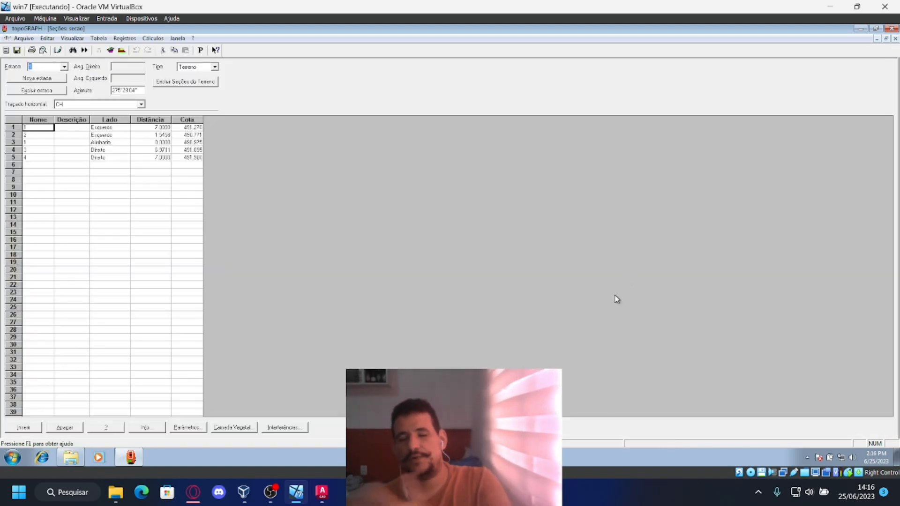